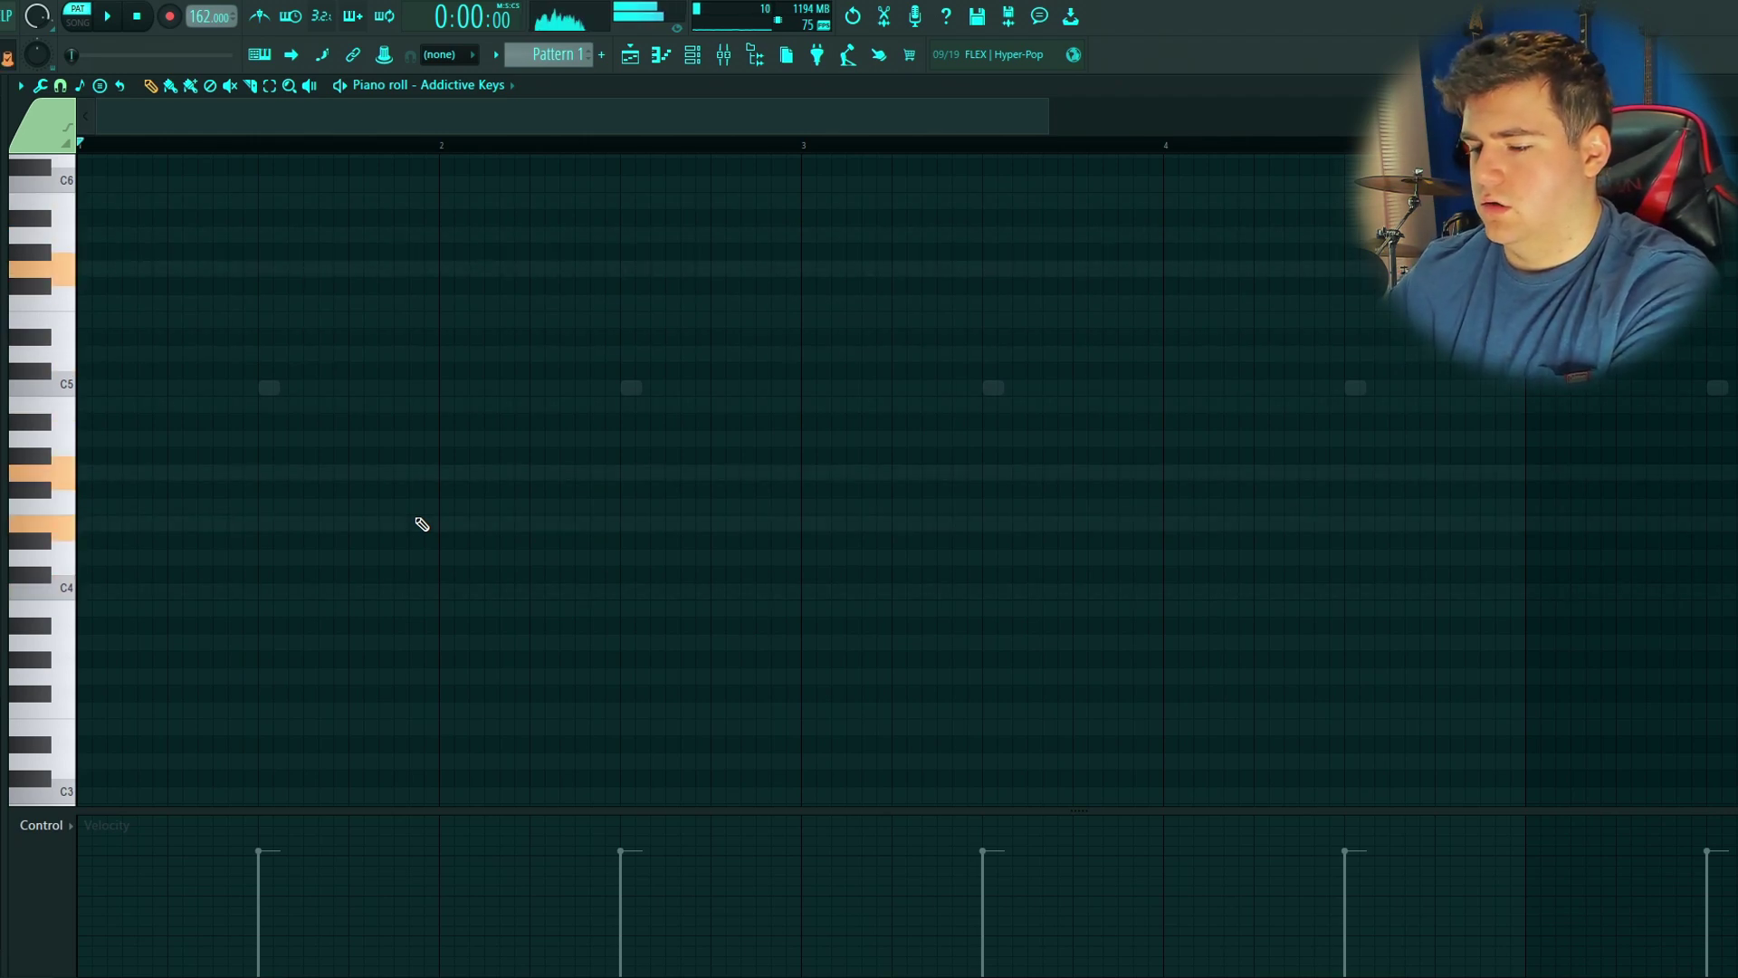
Step: Copy the bar 1 melody notes G5, C5, F#5 and D5 into bar 2 above the second chord
{"action": "key", "text": "space"}
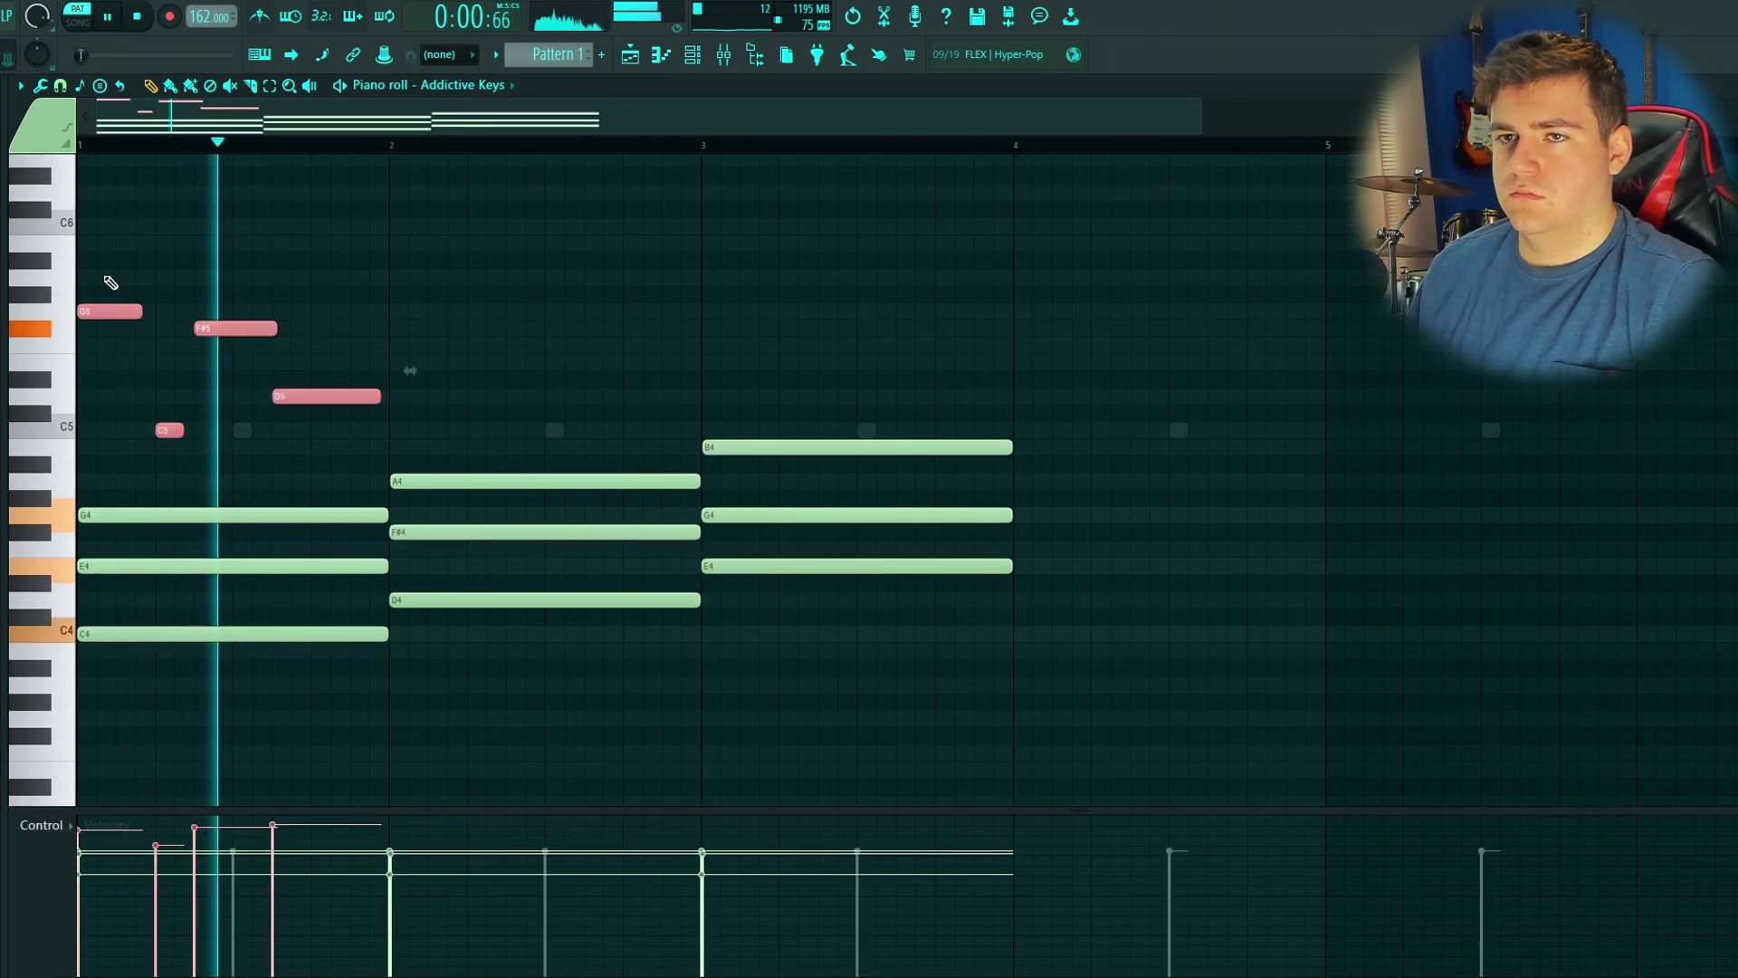
{"action": "mouse_move", "coordinate": [111, 310]}
{"action": "left_mouse_down"}
{"action": "mouse_move", "coordinate": [532, 369]}
{"action": "mouse_move", "coordinate": [435, 362]}
{"action": "left_mouse_up"}
{"action": "left_click", "coordinate": [451, 388], "text": "ctrl"}
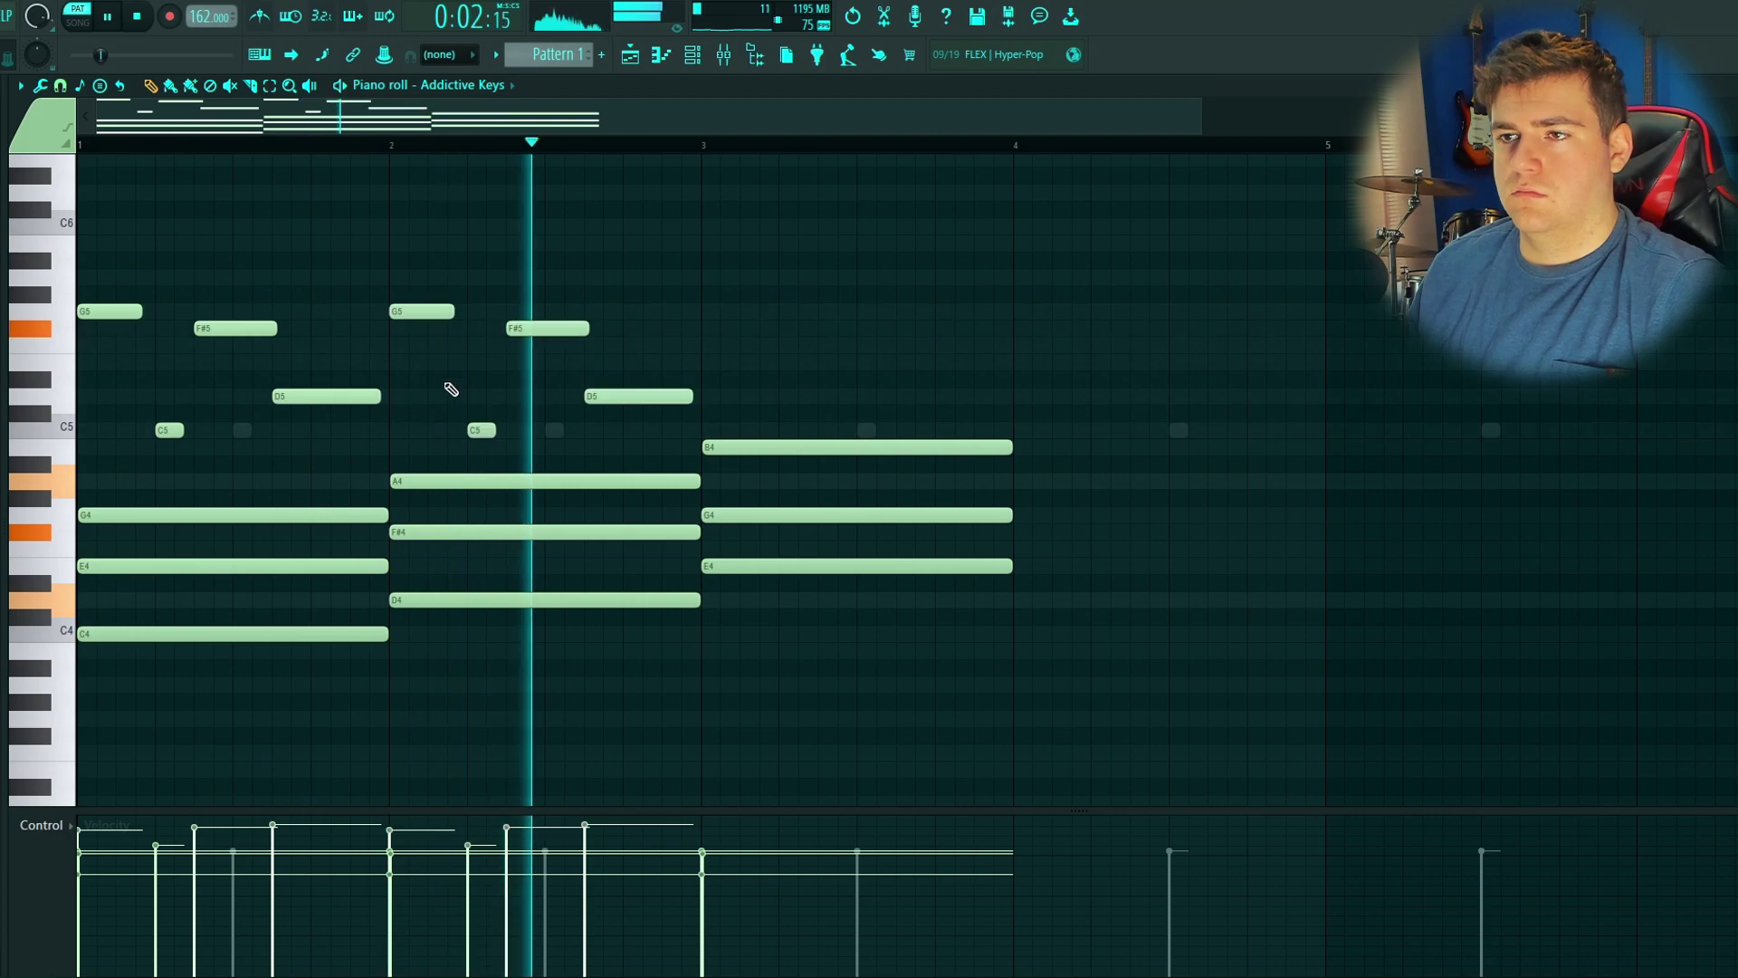
Step: In the bar 2 melody, raise the second note to D5 and the last note to A5
{"action": "key", "text": "space"}
{"action": "scroll", "coordinate": [400, 155], "scroll_direction": "up", "scroll_amount": 3}
{"action": "scroll", "coordinate": [439, 389], "scroll_direction": "up", "scroll_amount": 3}
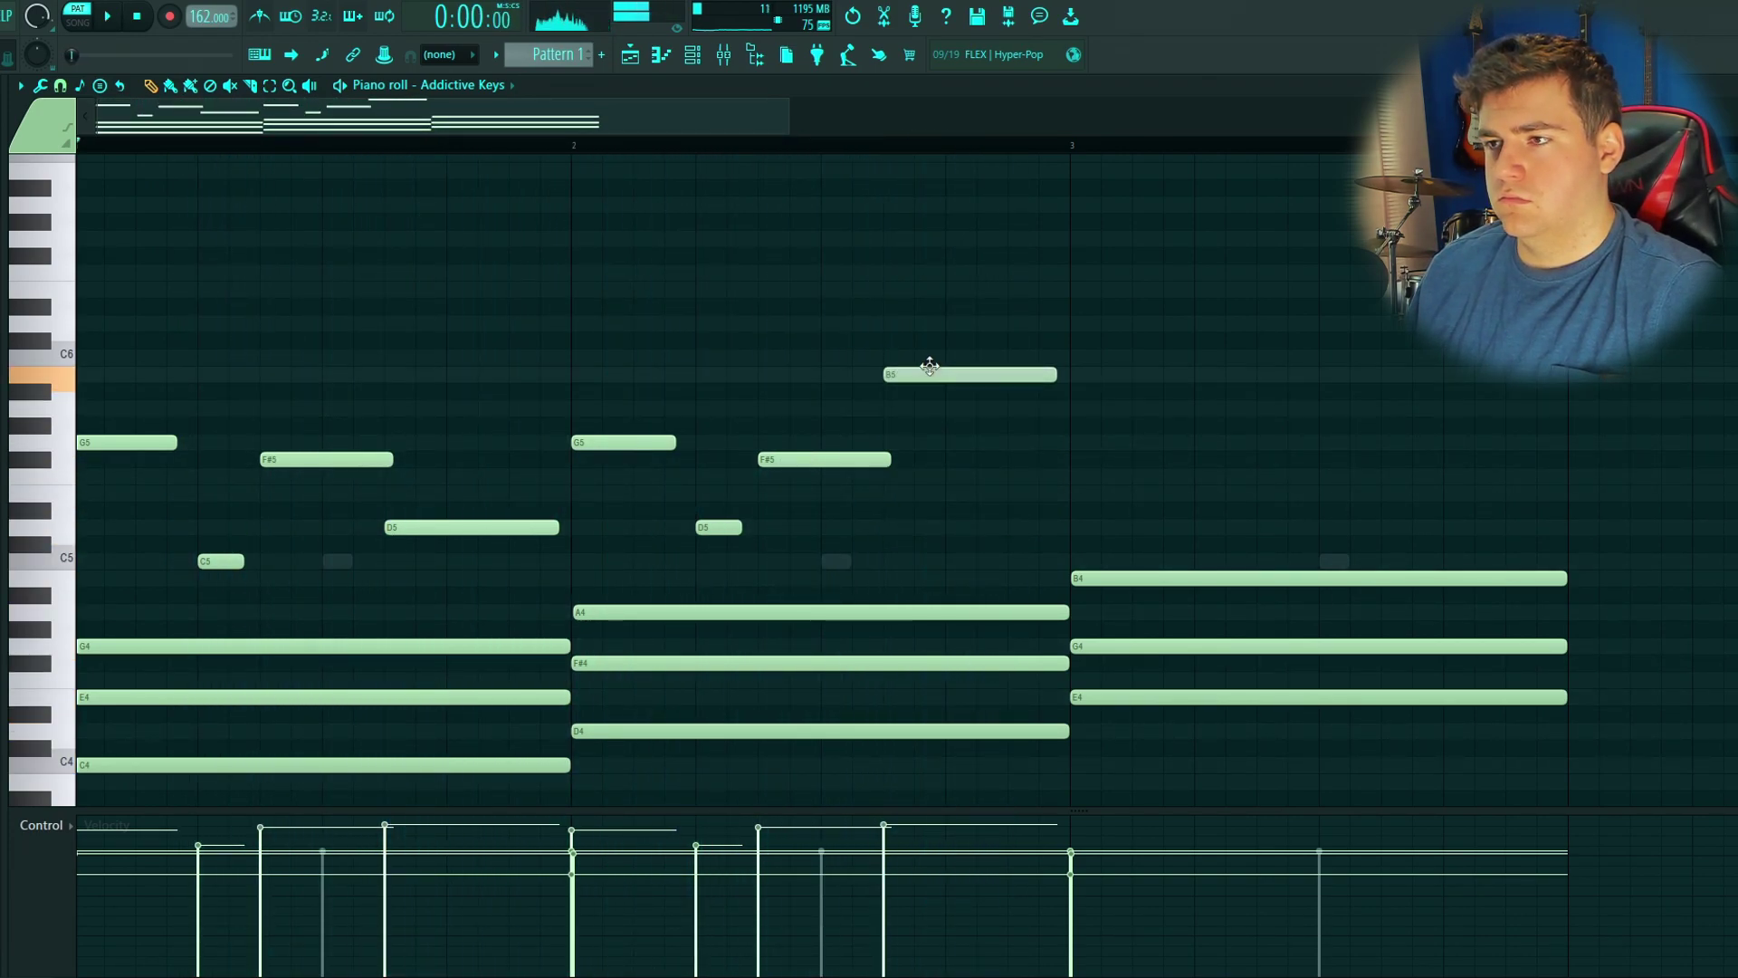
{"action": "scroll", "coordinate": [662, 401], "scroll_direction": "down", "scroll_amount": 2}
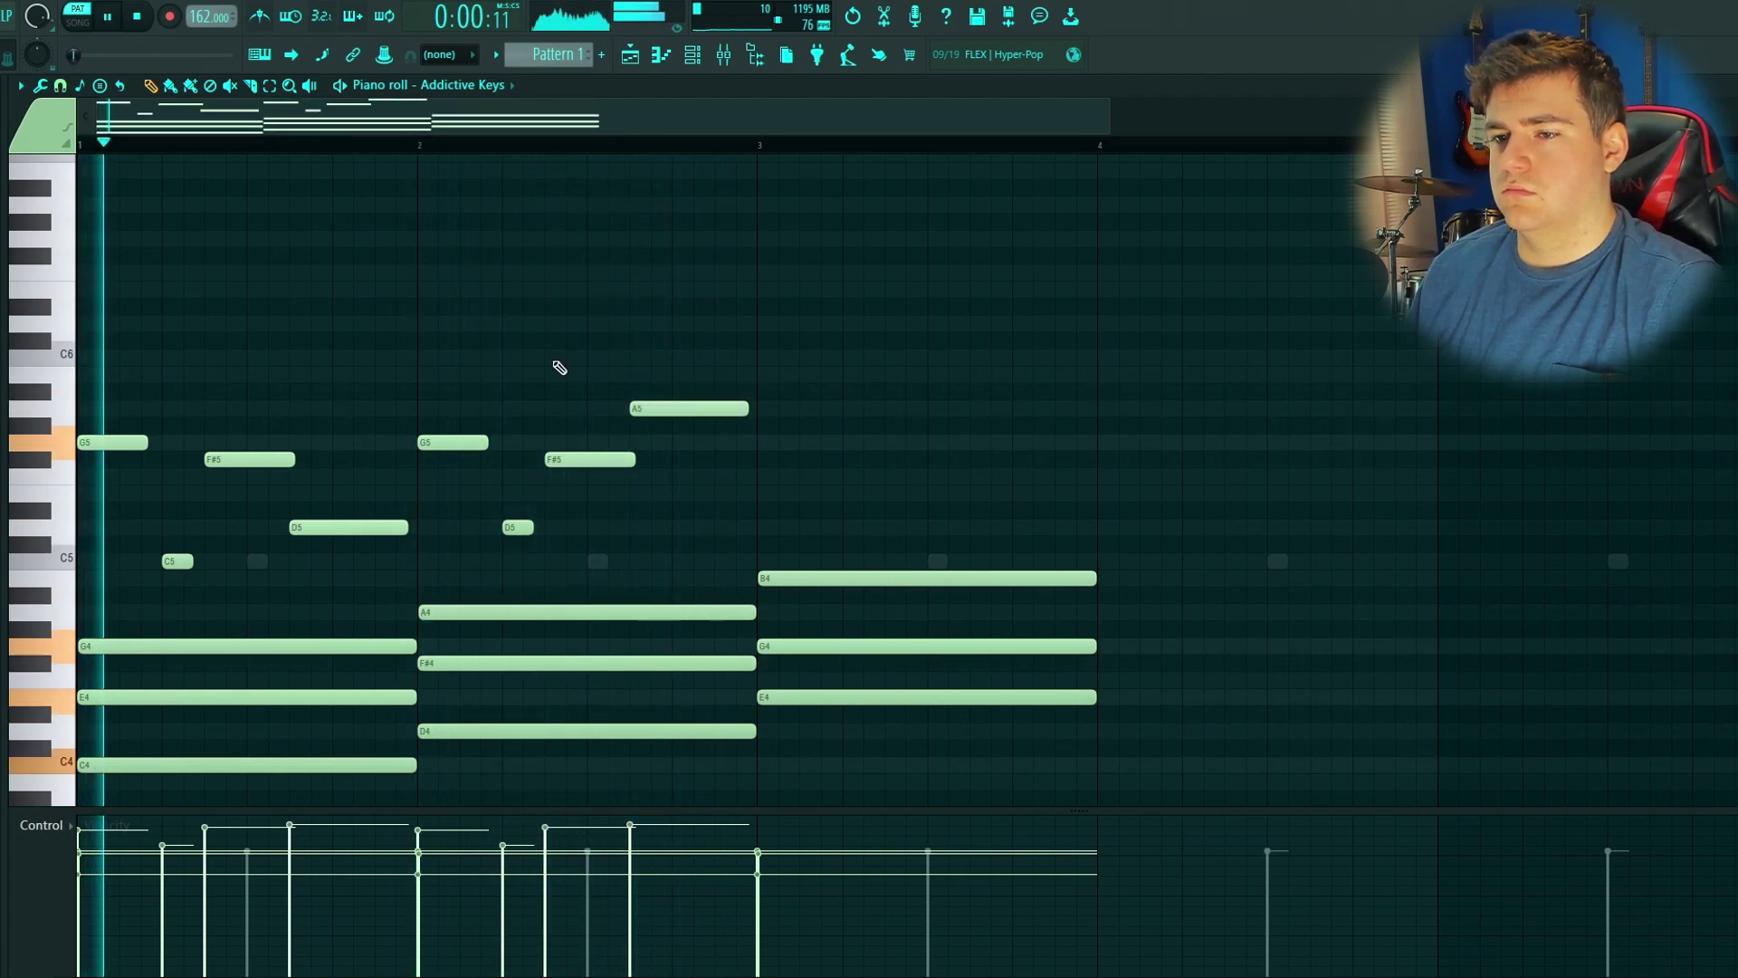
Step: Duplicate the three-note chord of bar 3 into bar 4
{"action": "scroll", "coordinate": [580, 394], "scroll_direction": "down", "scroll_amount": 2}
{"action": "left_click_drag", "start_coordinate": [529, 528], "coordinate": [56, 335]}
{"action": "left_click", "coordinate": [506, 555], "text": "ctrl"}
{"action": "left_click_drag", "start_coordinate": [505, 559], "coordinate": [108, 407]}
{"action": "key", "text": "space"}
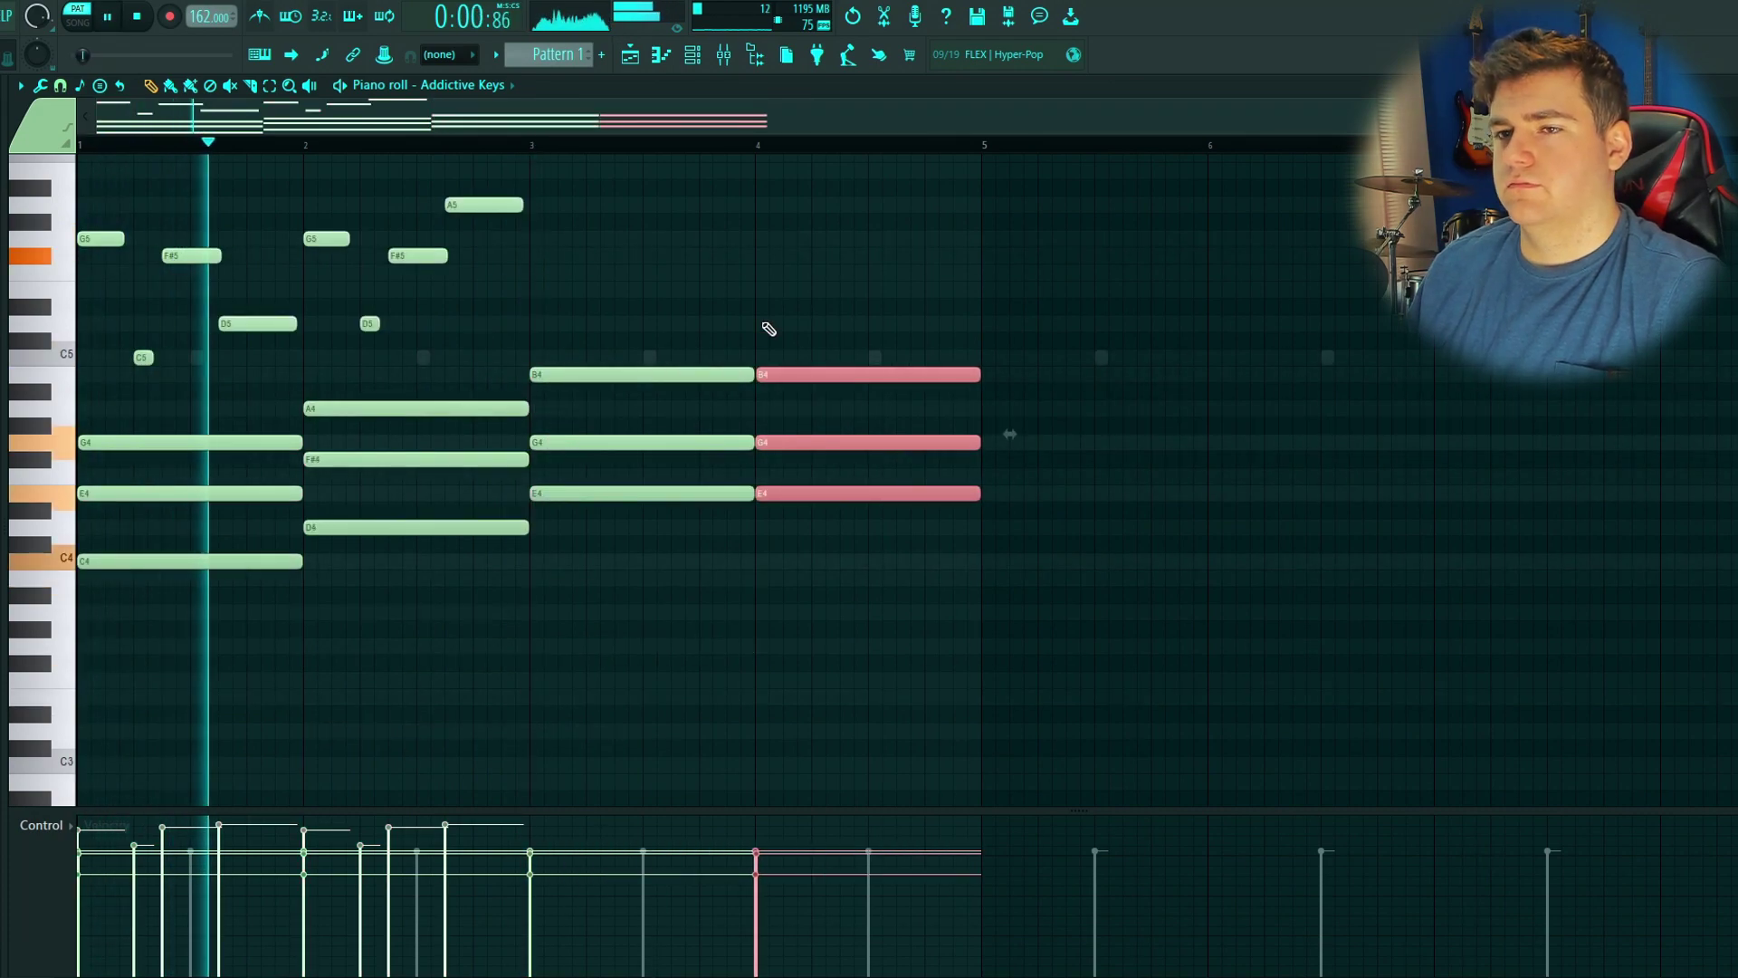
Step: Duplicate the melody of bars 1 and 2 into bars 3 and 4
{"action": "left_click", "coordinate": [768, 329], "text": "ctrl"}
{"action": "scroll", "coordinate": [307, 287], "scroll_direction": "up", "scroll_amount": 3}
{"action": "scroll", "coordinate": [670, 471], "scroll_direction": "up", "scroll_amount": 2}
{"action": "left_click_drag", "start_coordinate": [669, 474], "coordinate": [109, 299]}
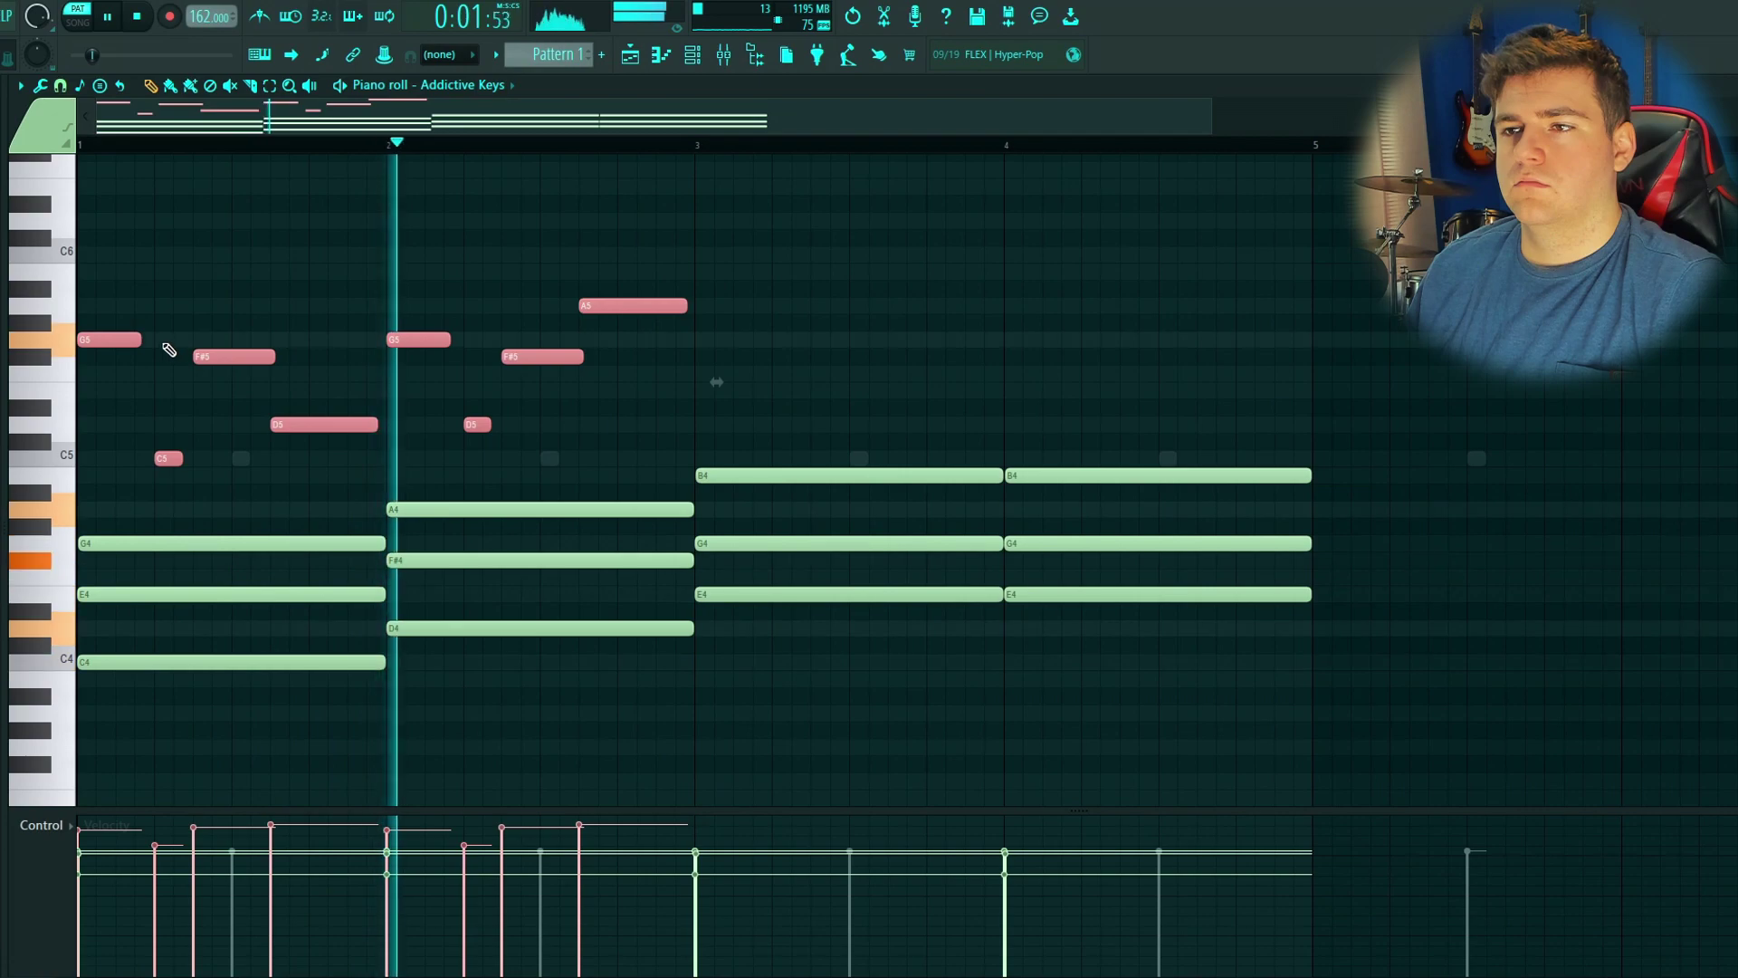
{"action": "key", "text": "ctrl+b"}
{"action": "left_click", "coordinate": [776, 308]}
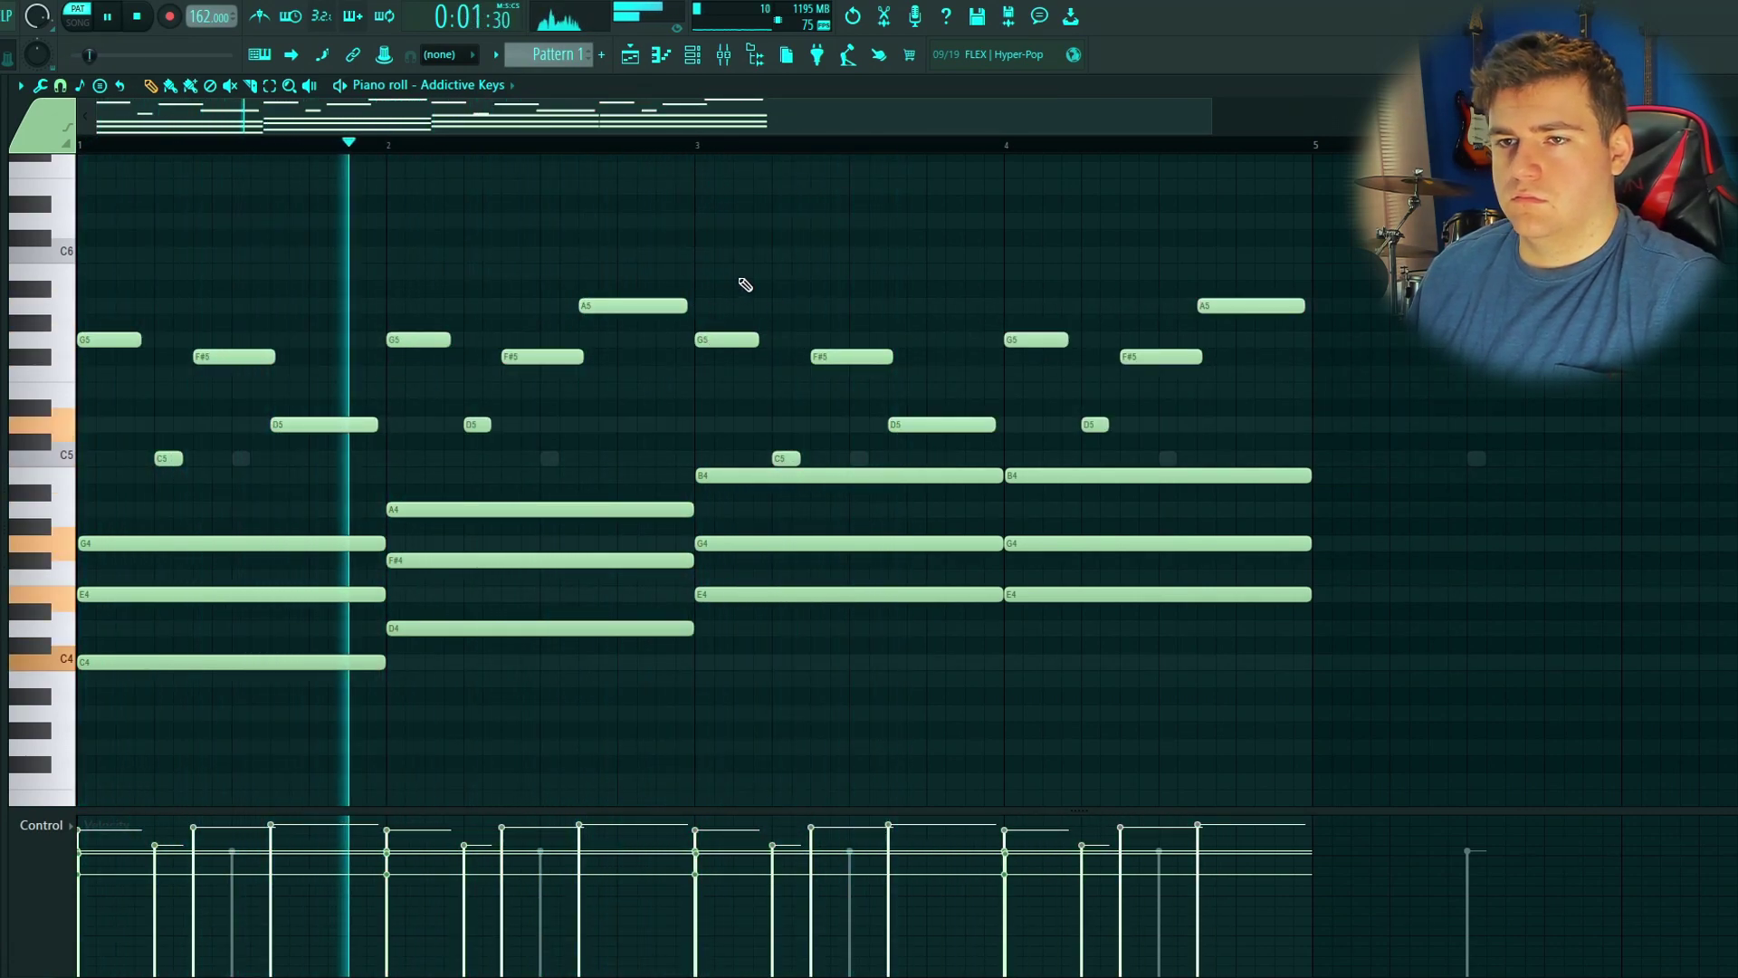
Step: Rework the bar 3 melody to B5, A5, G5, F#5 and lower the last melody note of bar 4 to D5
{"action": "left_click_drag", "start_coordinate": [783, 458], "coordinate": [778, 418]}
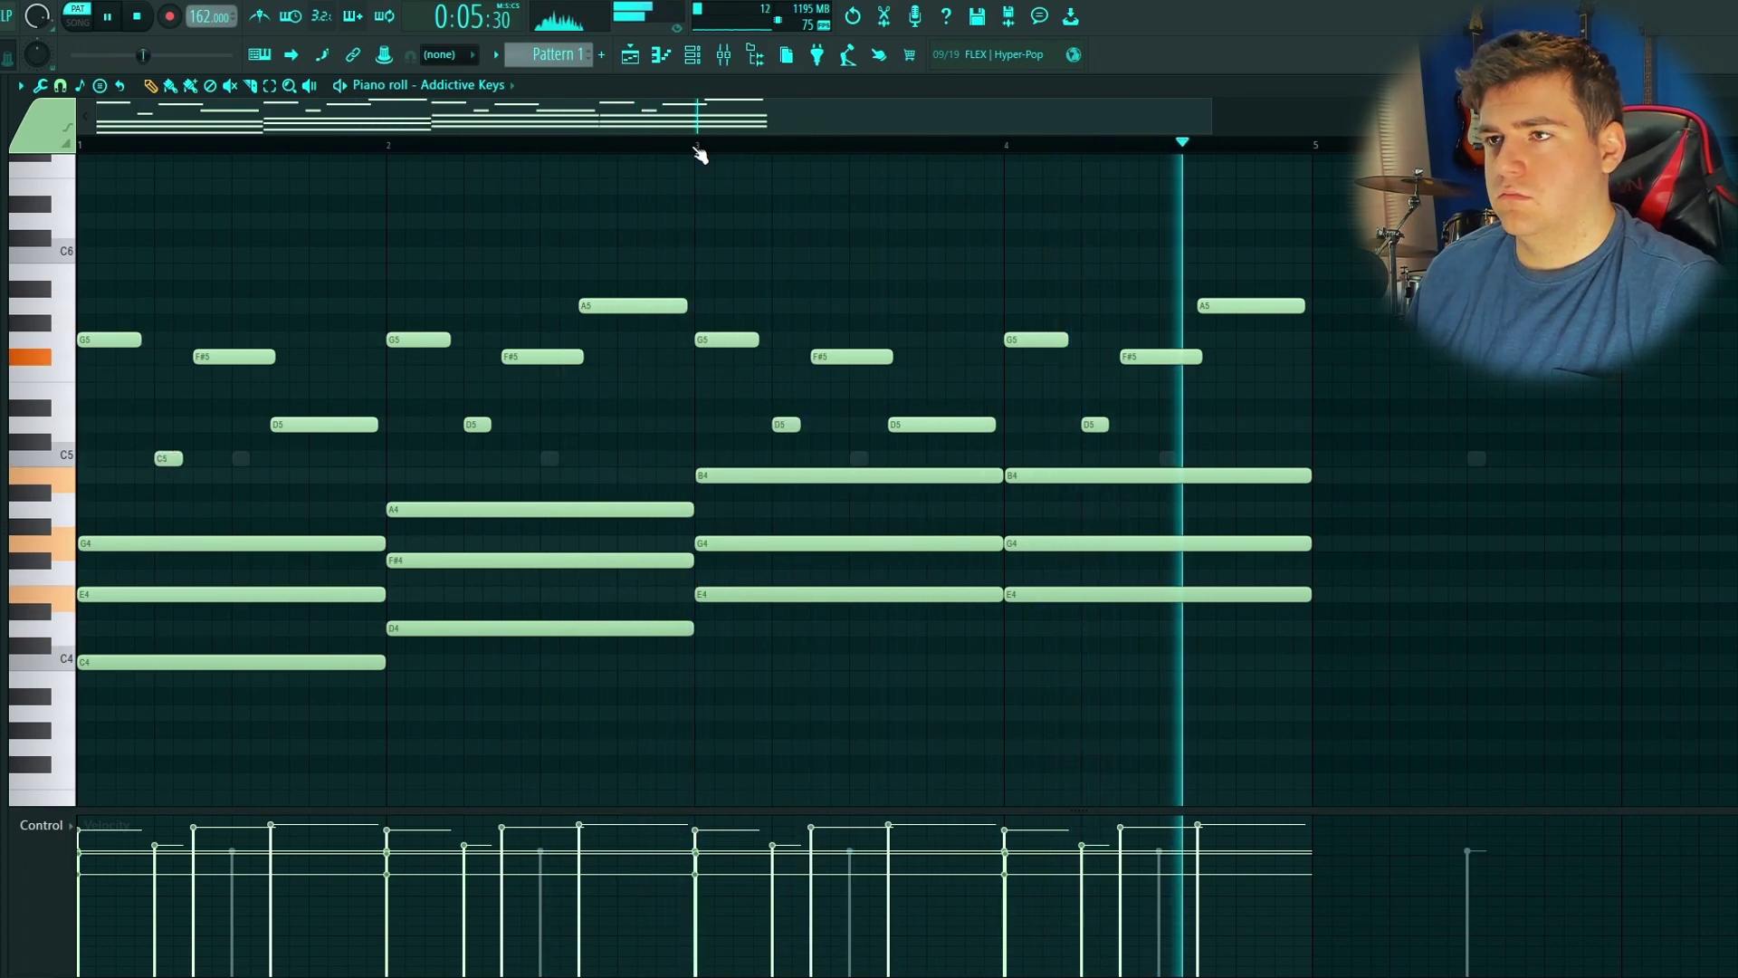
{"action": "left_click_drag", "start_coordinate": [899, 415], "coordinate": [640, 450]}
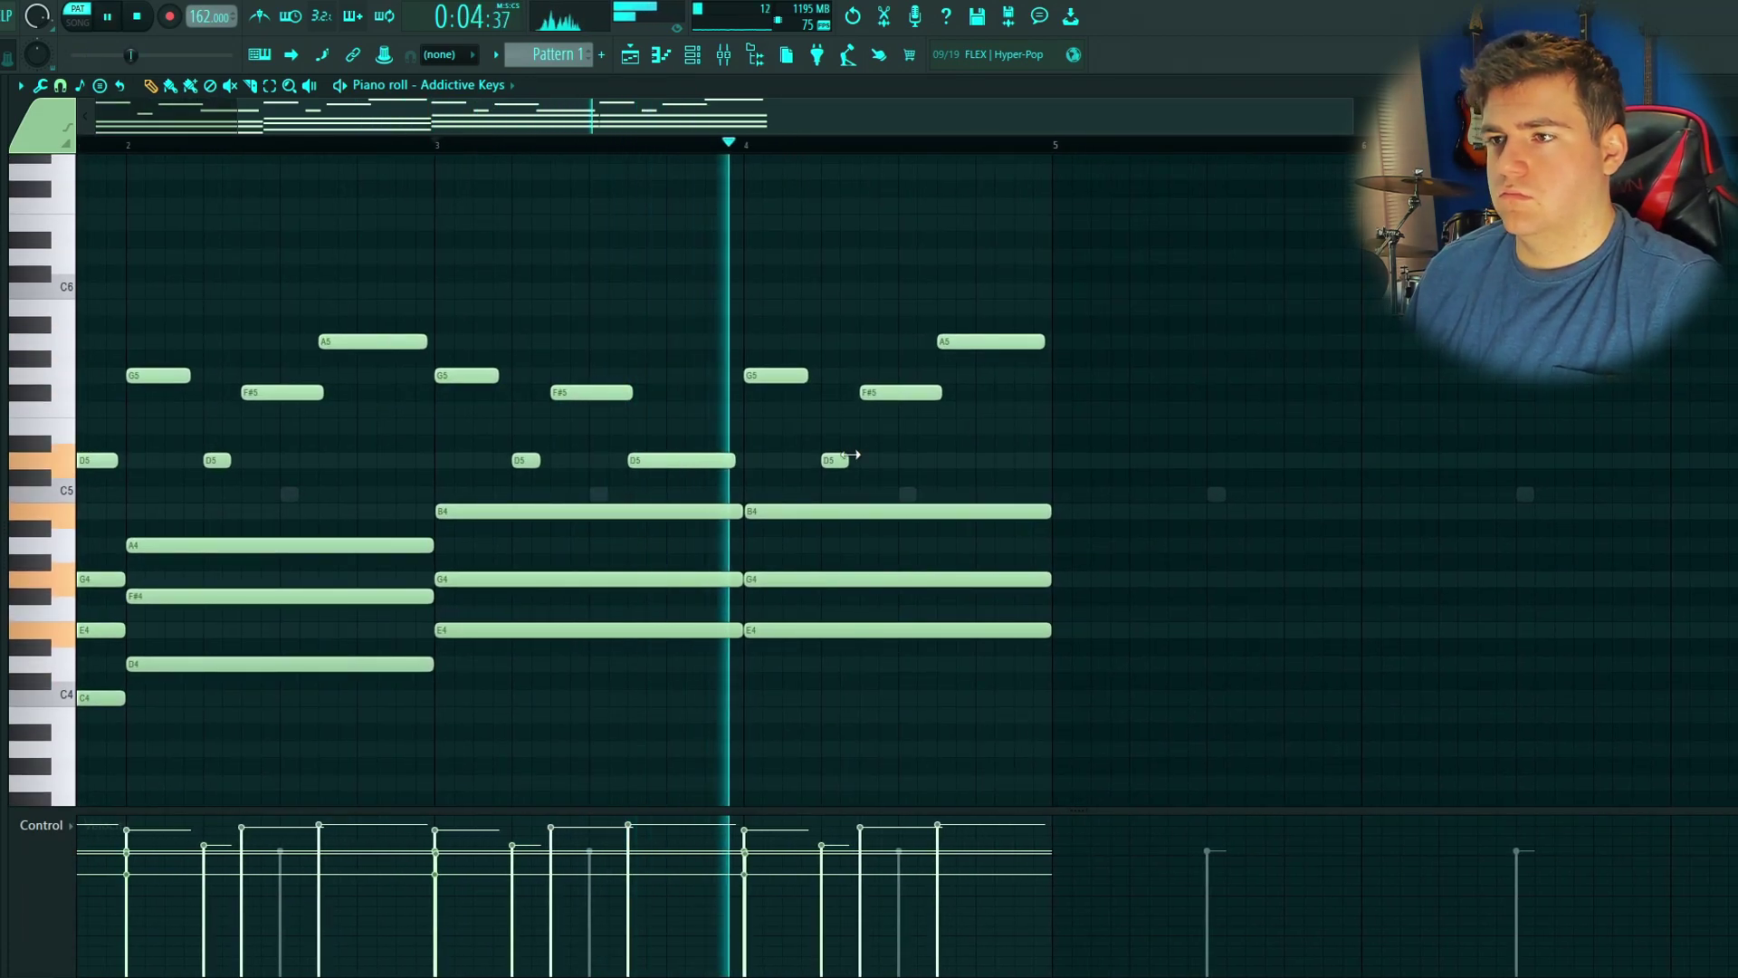
{"action": "key", "text": "space"}
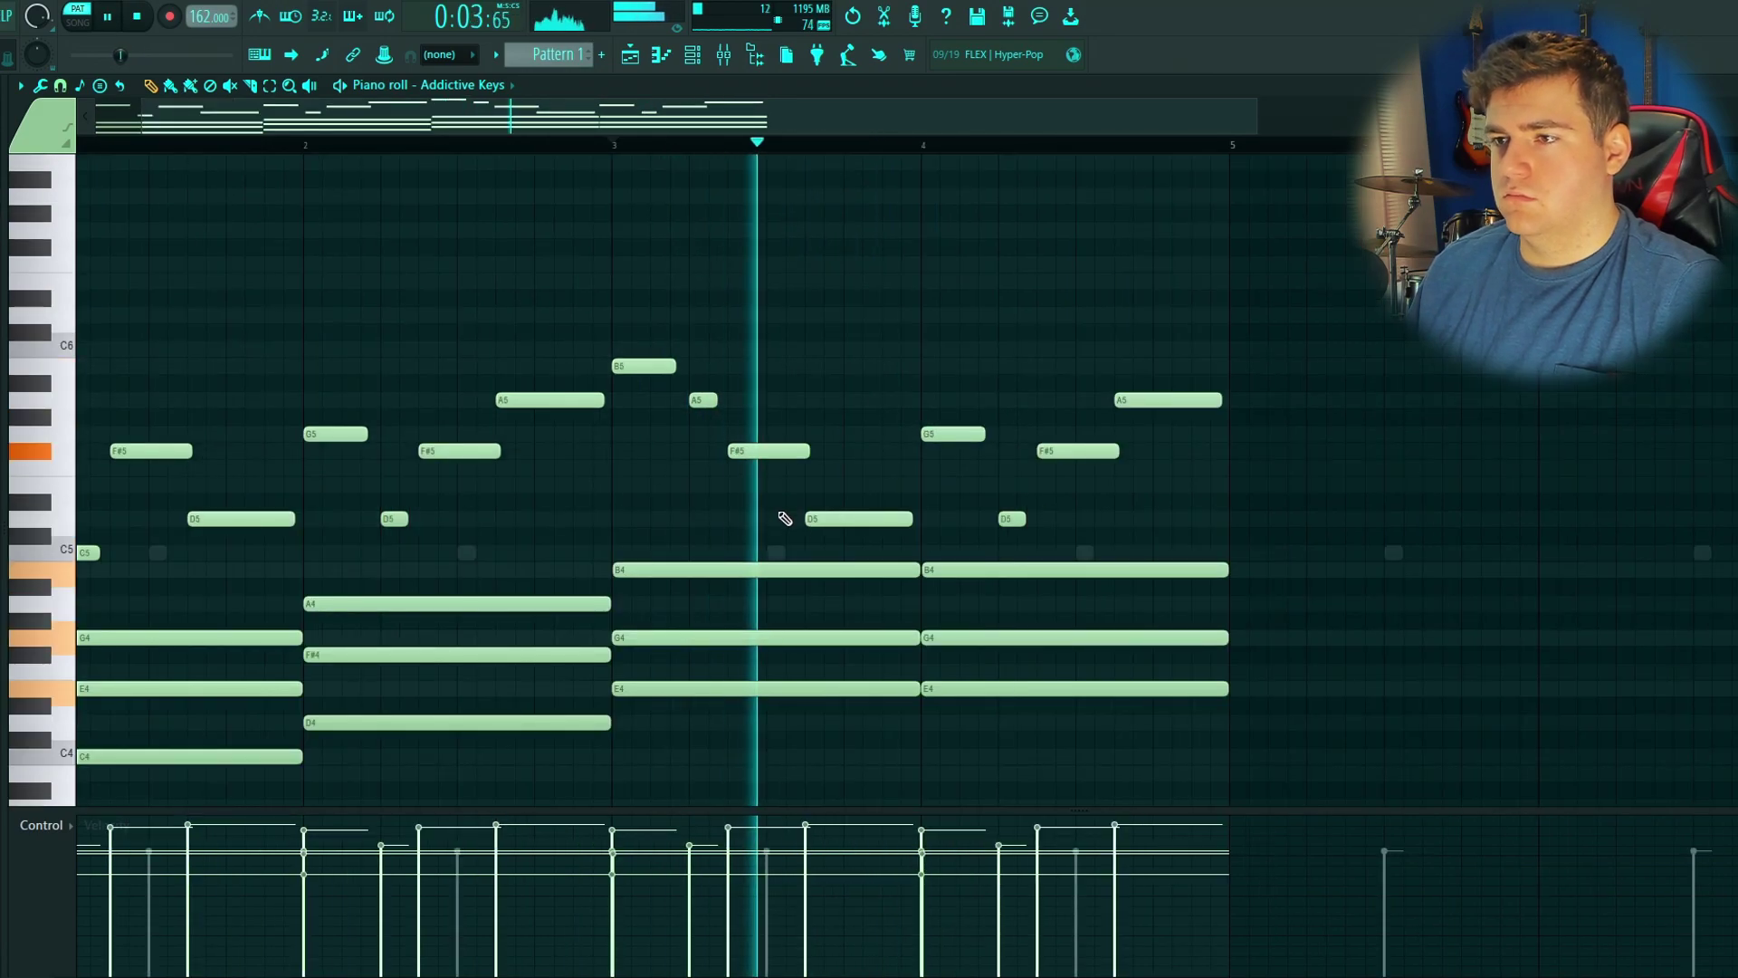
{"action": "key", "text": "space"}
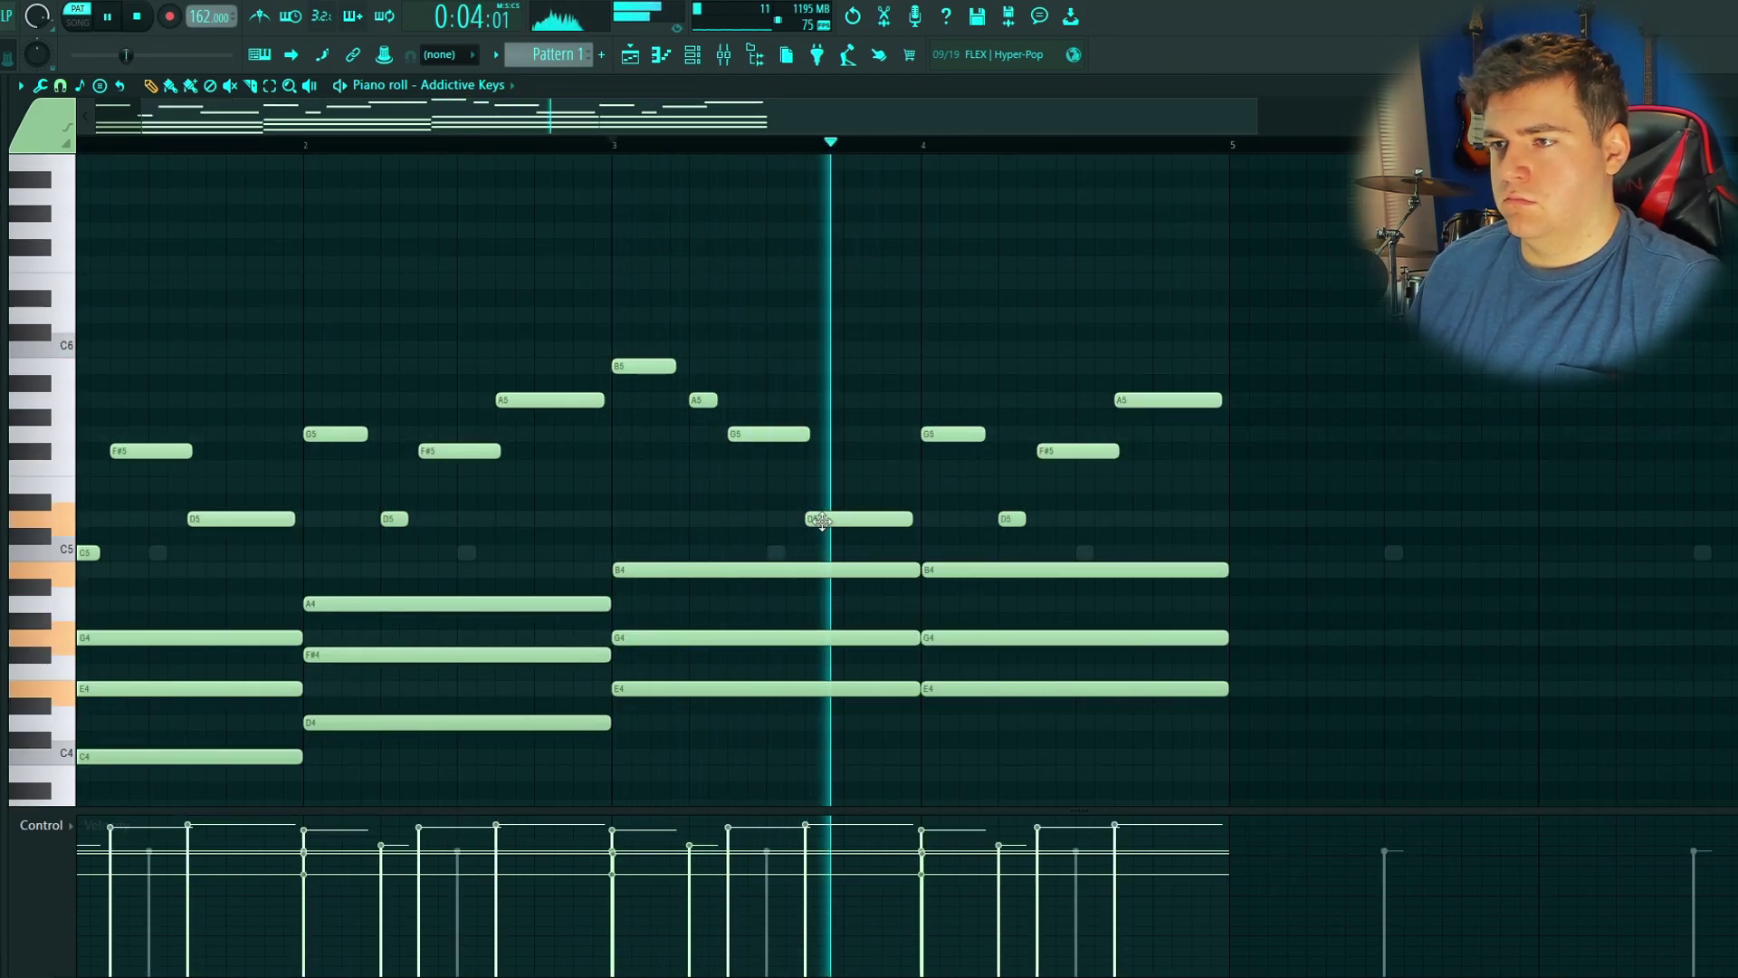
{"action": "key", "text": "space"}
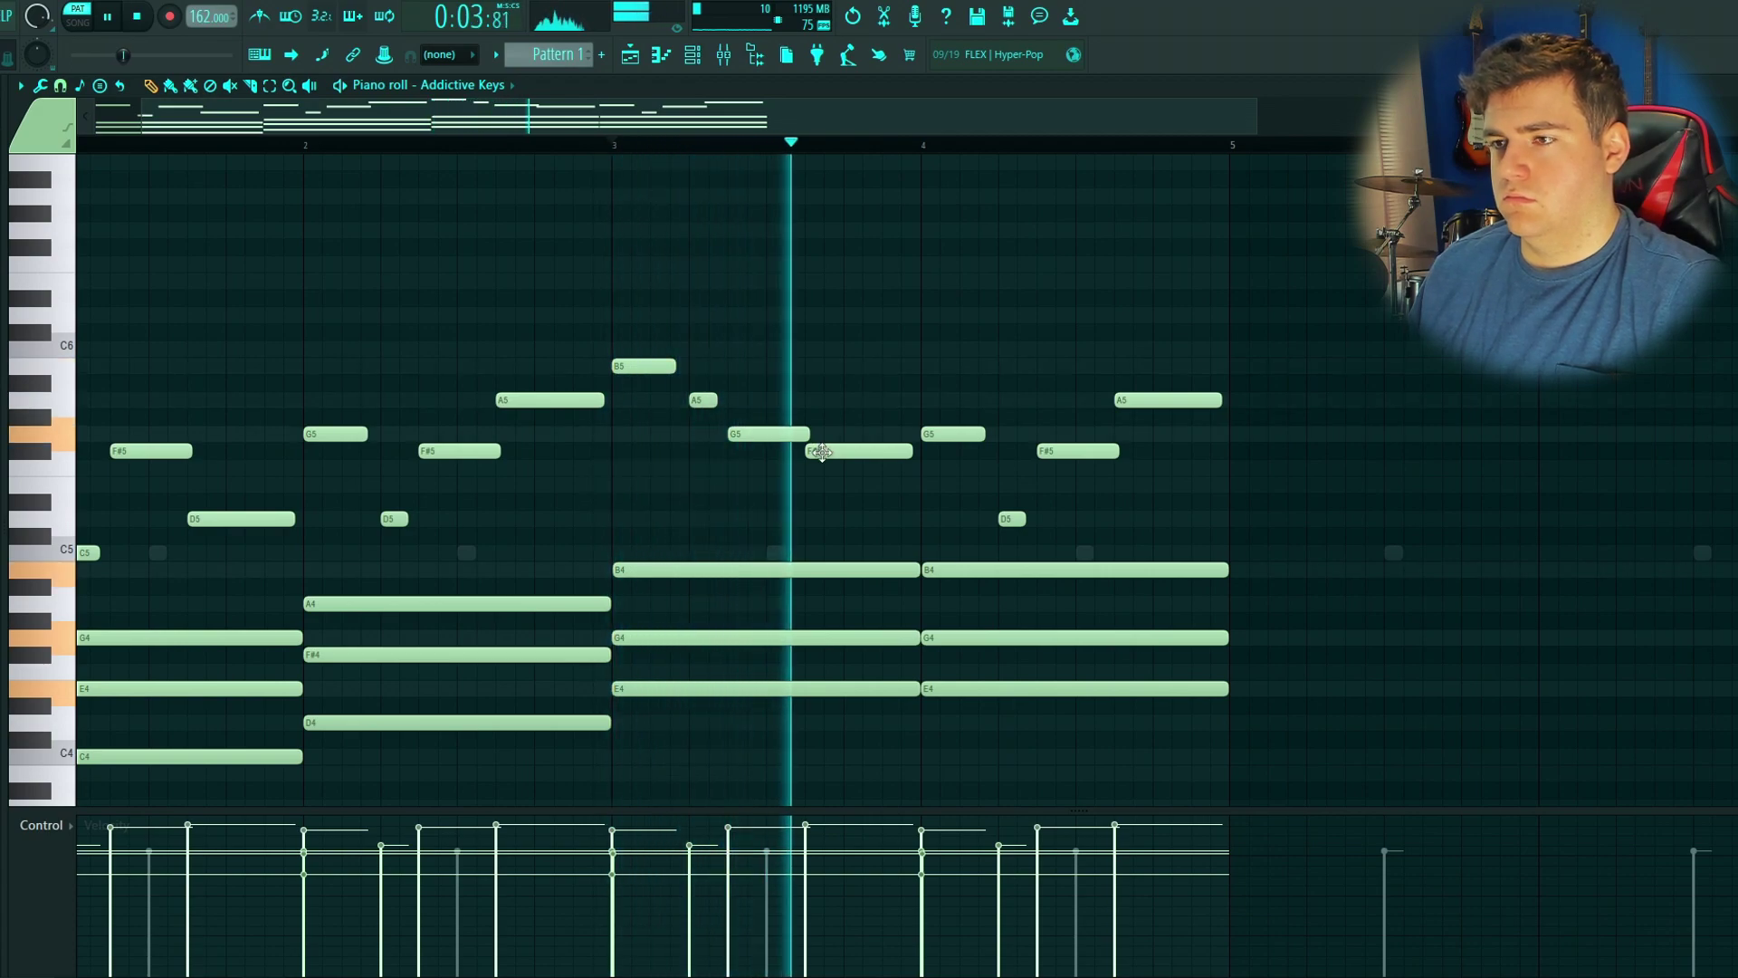
{"action": "left_click_drag", "start_coordinate": [1164, 400], "coordinate": [1165, 527]}
{"action": "scroll", "coordinate": [1159, 362], "scroll_direction": "down", "scroll_amount": 3}
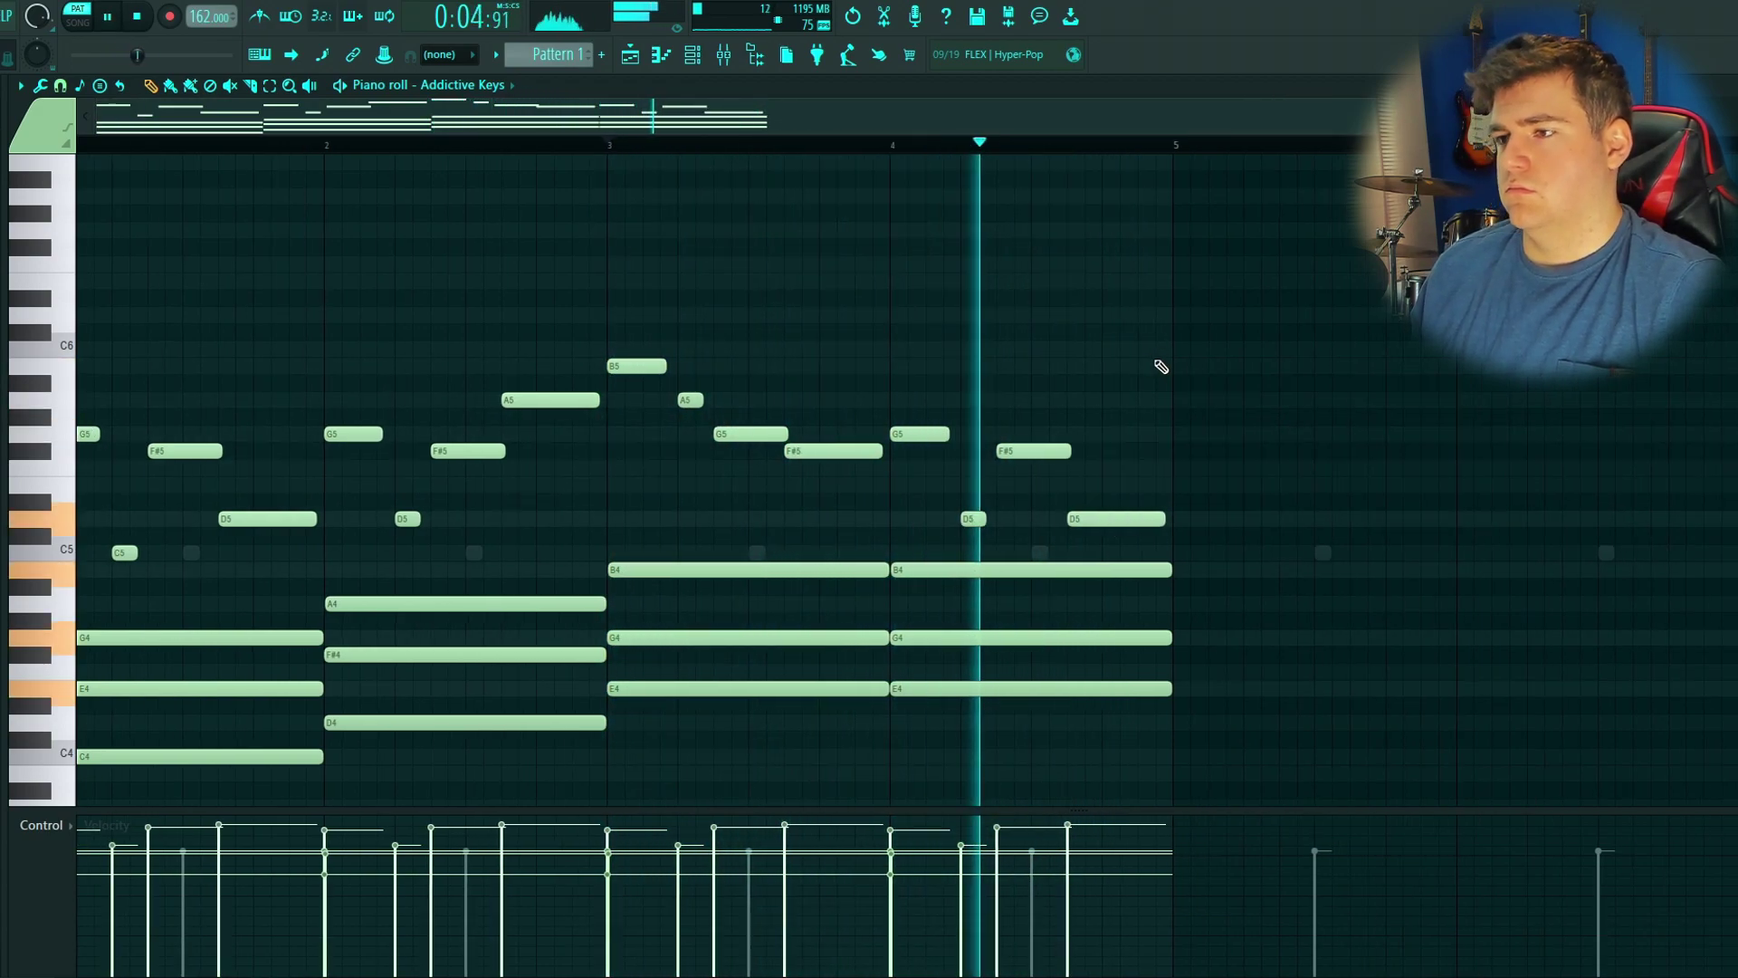
Step: Duplicate the entire four-bar chord and melody phrase into bars 5 to 8
{"action": "key", "text": "ctrl+b"}
{"action": "key", "text": "ctrl+d"}
{"action": "scroll", "coordinate": [878, 328], "scroll_direction": "down", "scroll_amount": 1}
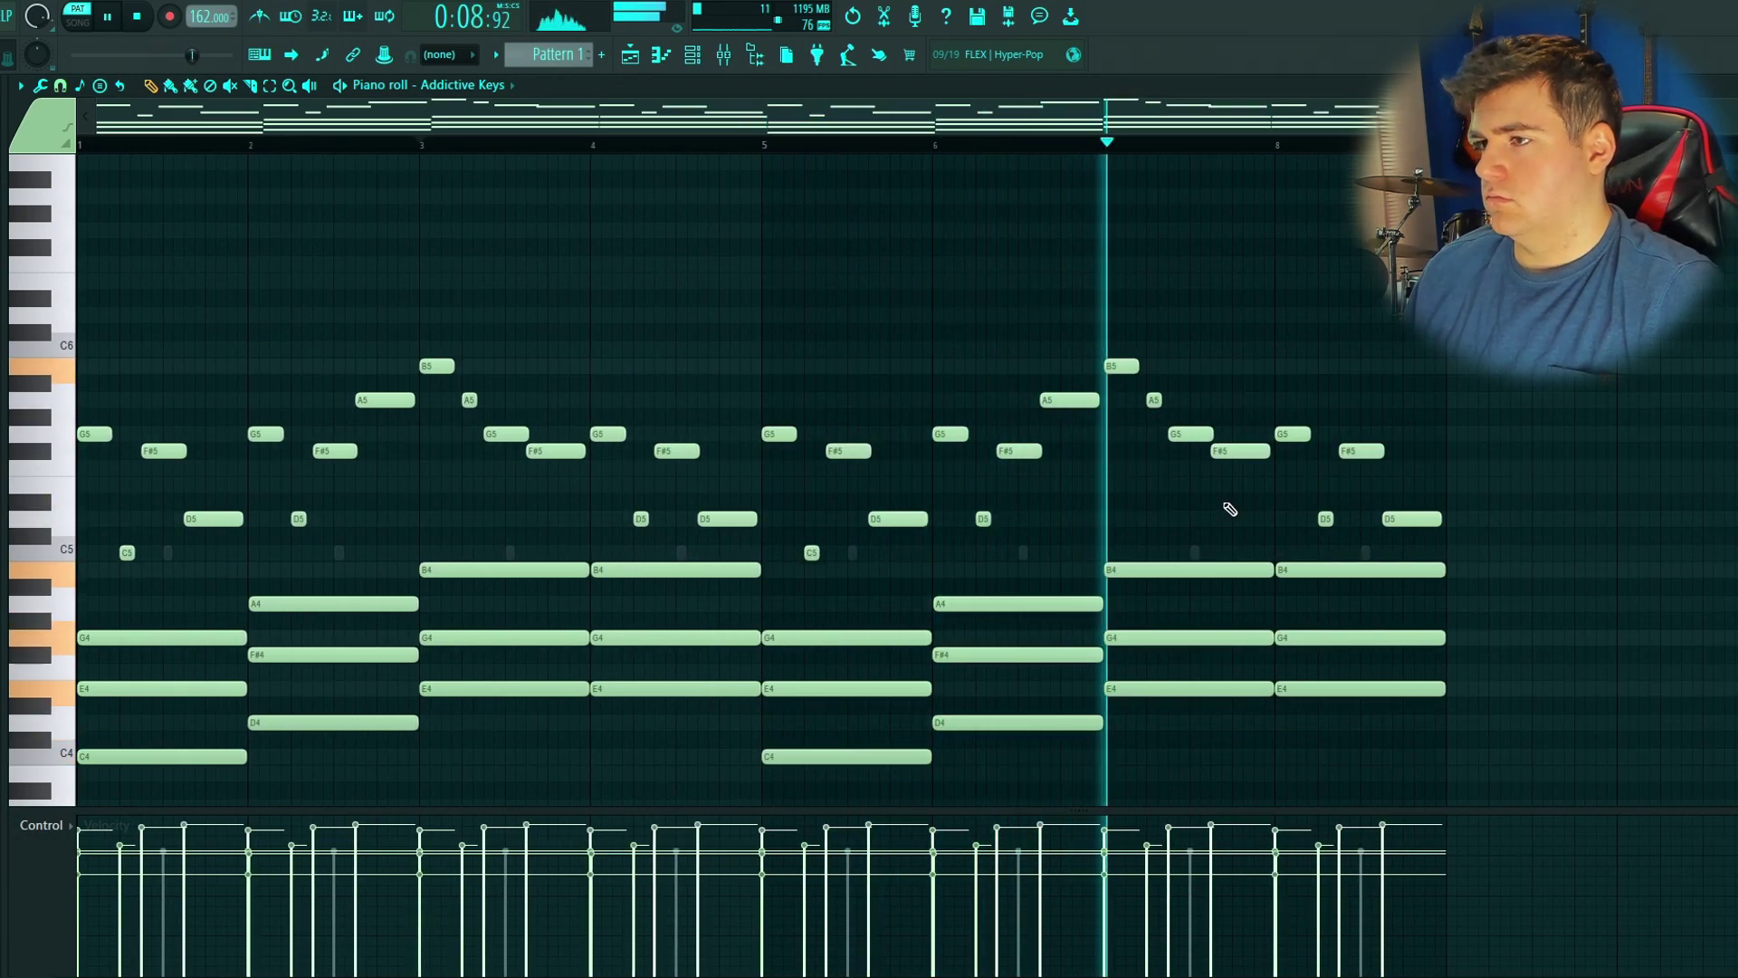
Step: Lengthen the G5 in bar 7, change bar 8's second-half chord to D4, F#4, A4 and set its third melody note to E5
{"action": "left_click", "coordinate": [767, 145]}
{"action": "scroll", "coordinate": [986, 511], "scroll_direction": "up", "scroll_amount": 2}
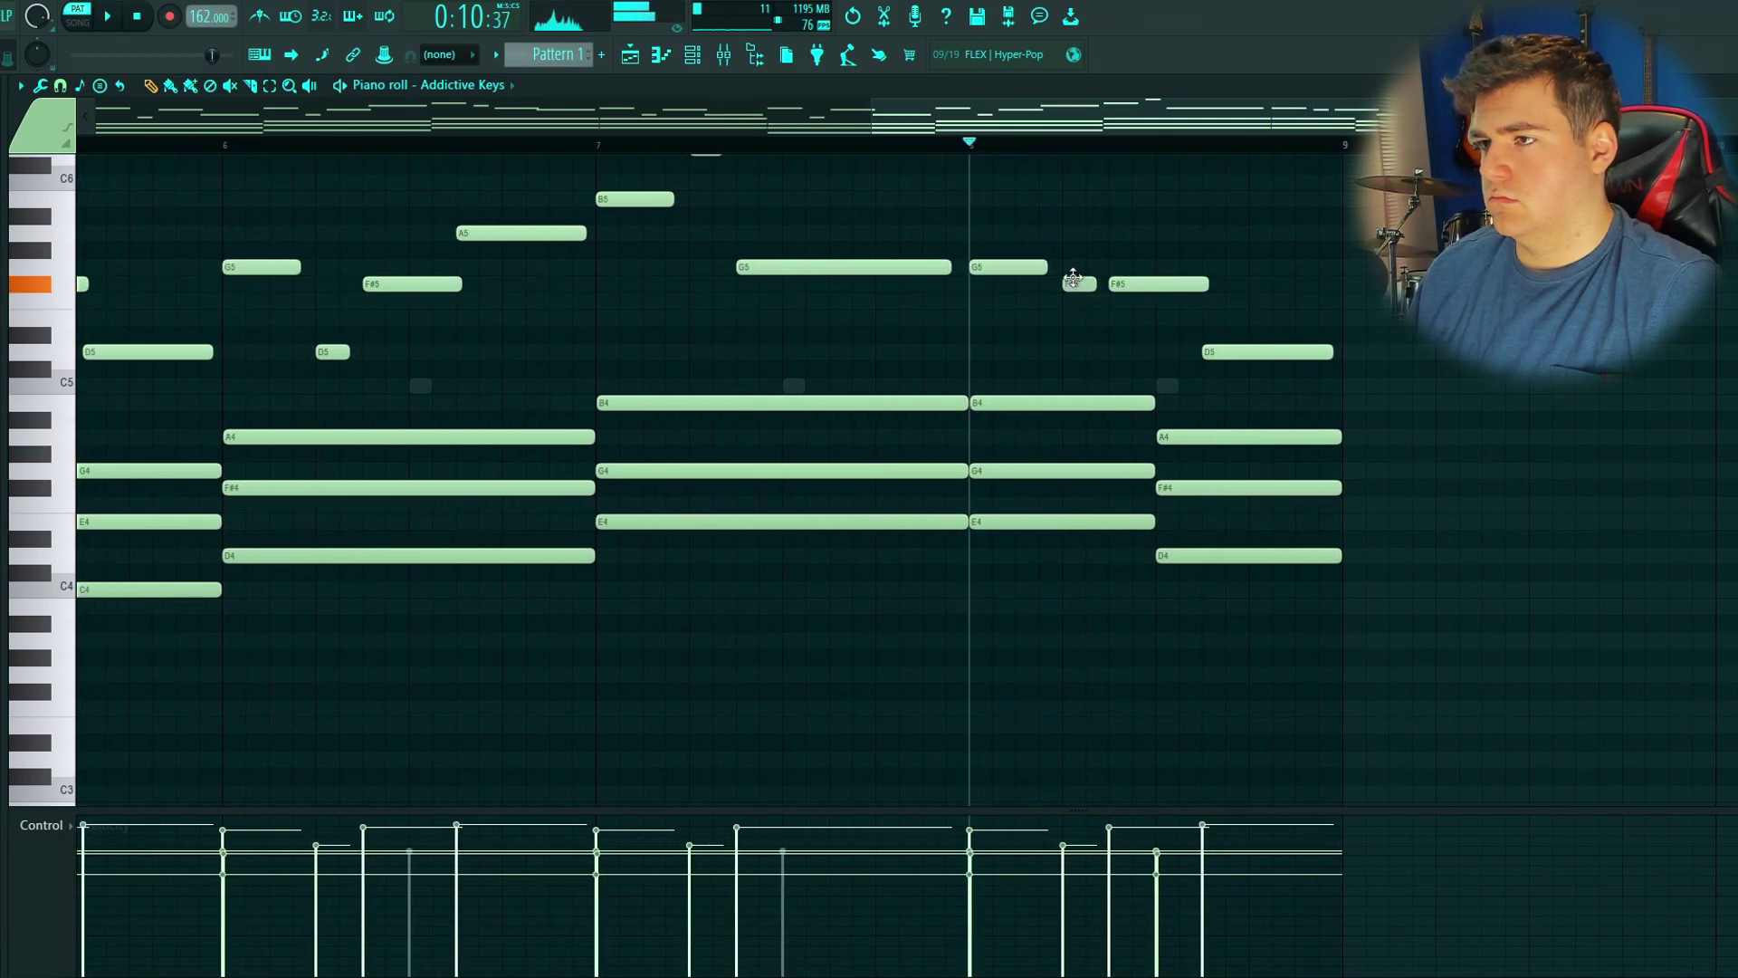
{"action": "key", "text": "space"}
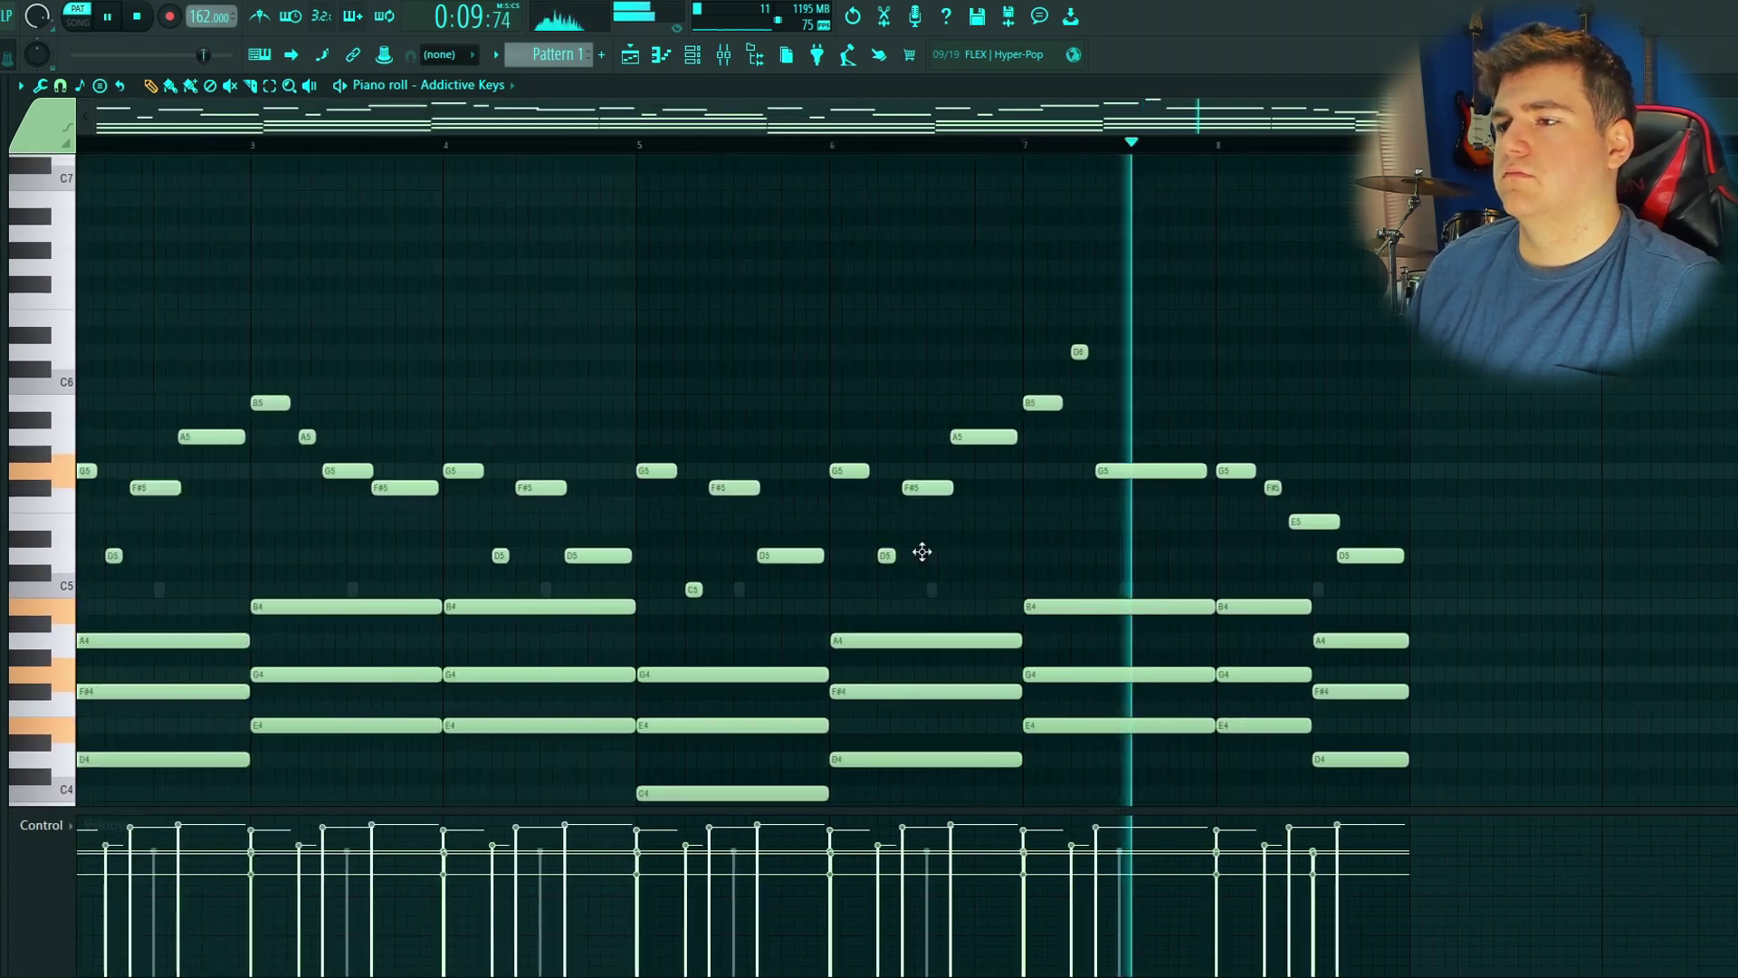
Step: Refine the melody to B5, A5, G5, D5 in bar 7 and G5, A5, E5, D5 in bar 8
{"action": "left_click_drag", "start_coordinate": [1274, 470], "coordinate": [1216, 560]}
{"action": "key", "text": "space"}
{"action": "key", "text": "space"}
{"action": "left_click_drag", "start_coordinate": [1336, 555], "coordinate": [1298, 555]}
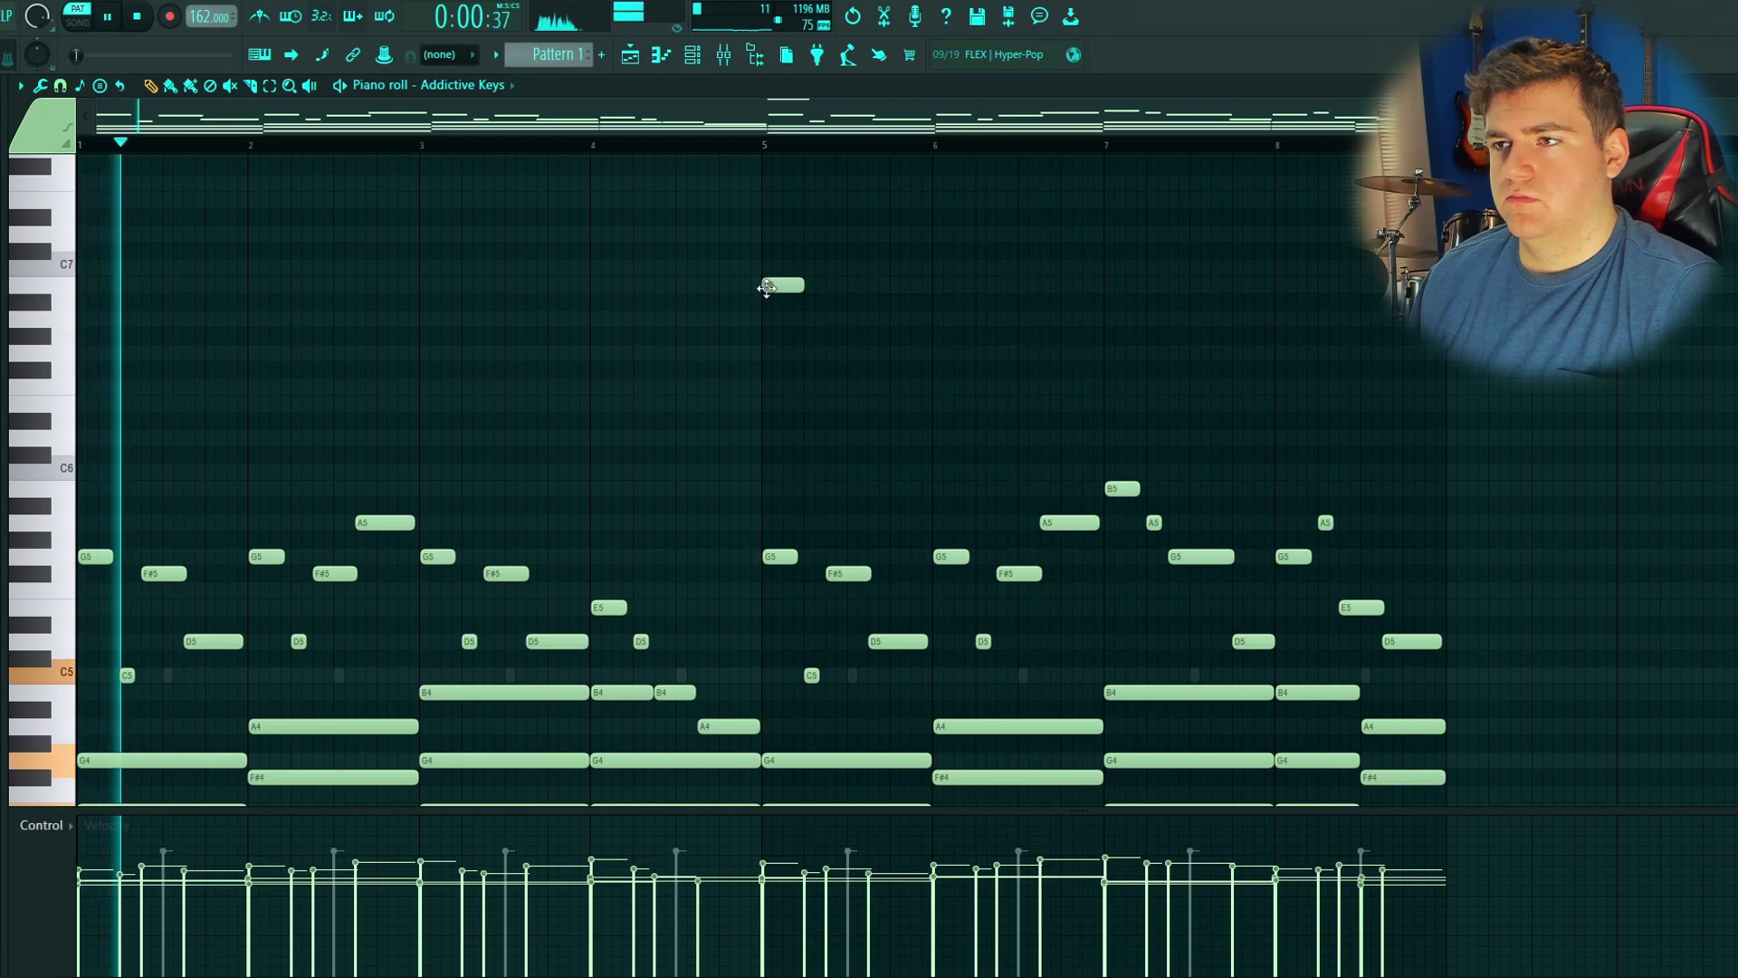
Step: Add a high note at the start of bar 6 and set its pitch to A#6
{"action": "left_click", "coordinate": [955, 321]}
{"action": "key", "text": "space"}
{"action": "scroll", "coordinate": [1015, 397], "scroll_direction": "up", "scroll_amount": 3}
{"action": "left_click_drag", "start_coordinate": [915, 319], "coordinate": [916, 302]}
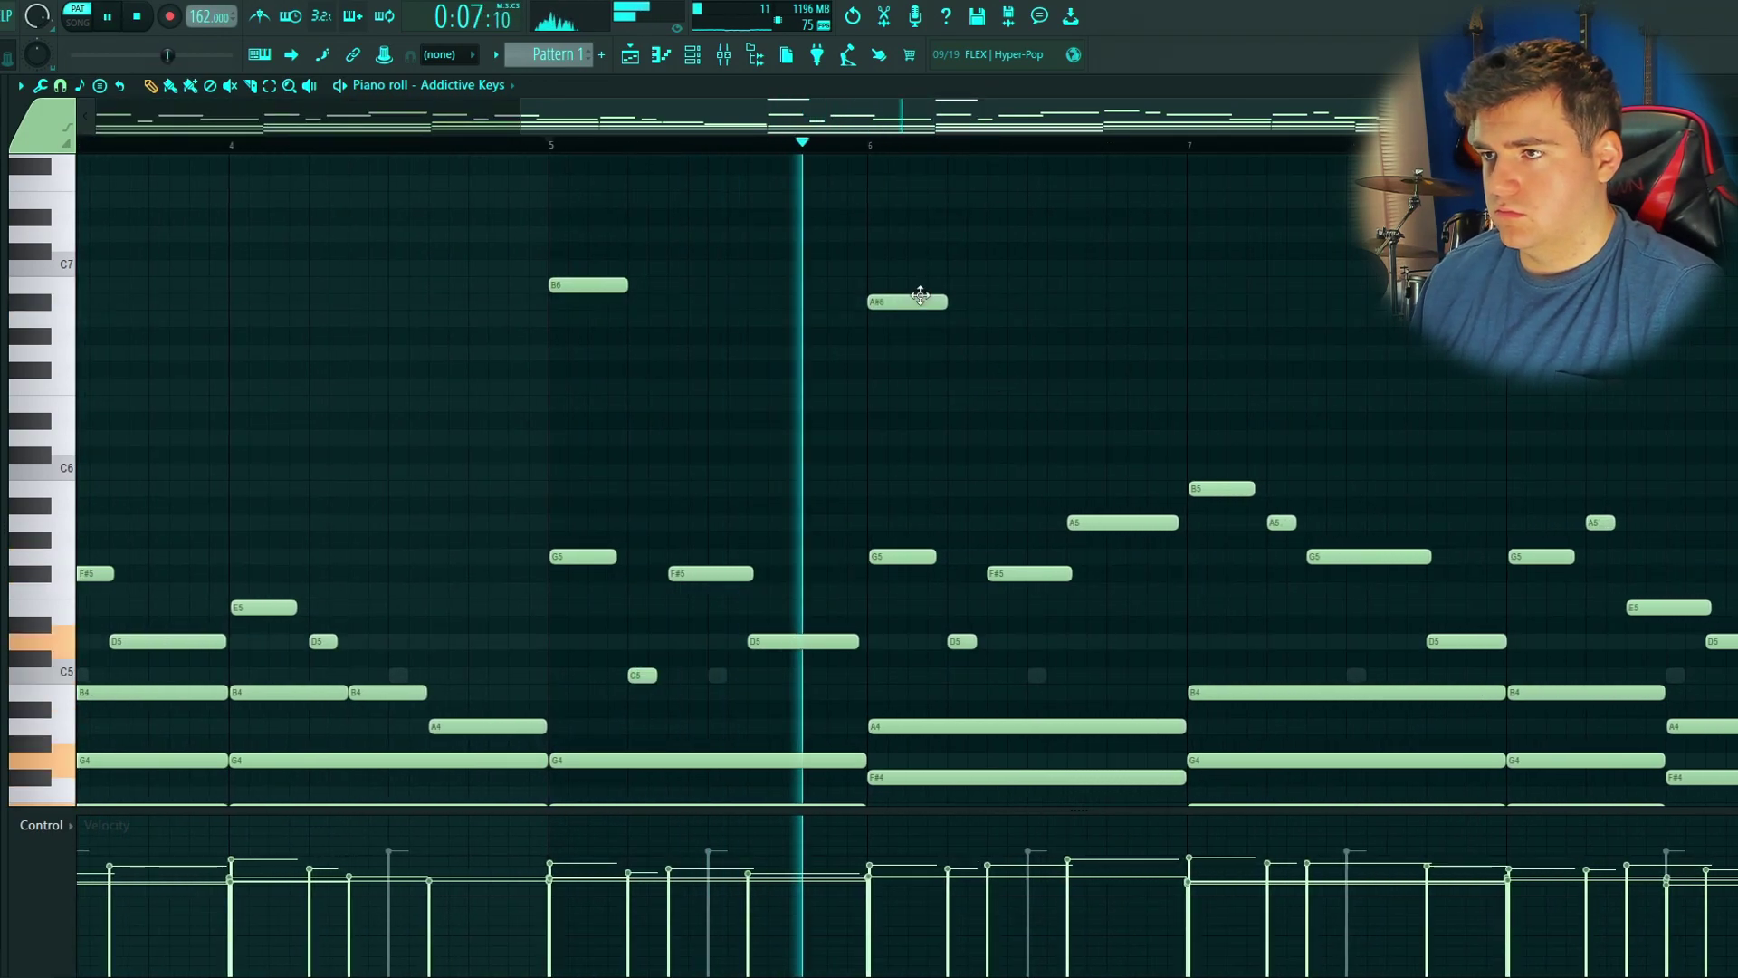
Step: Continue the high line in bar 6 with descending A6 and G6 notes
{"action": "key", "text": "space"}
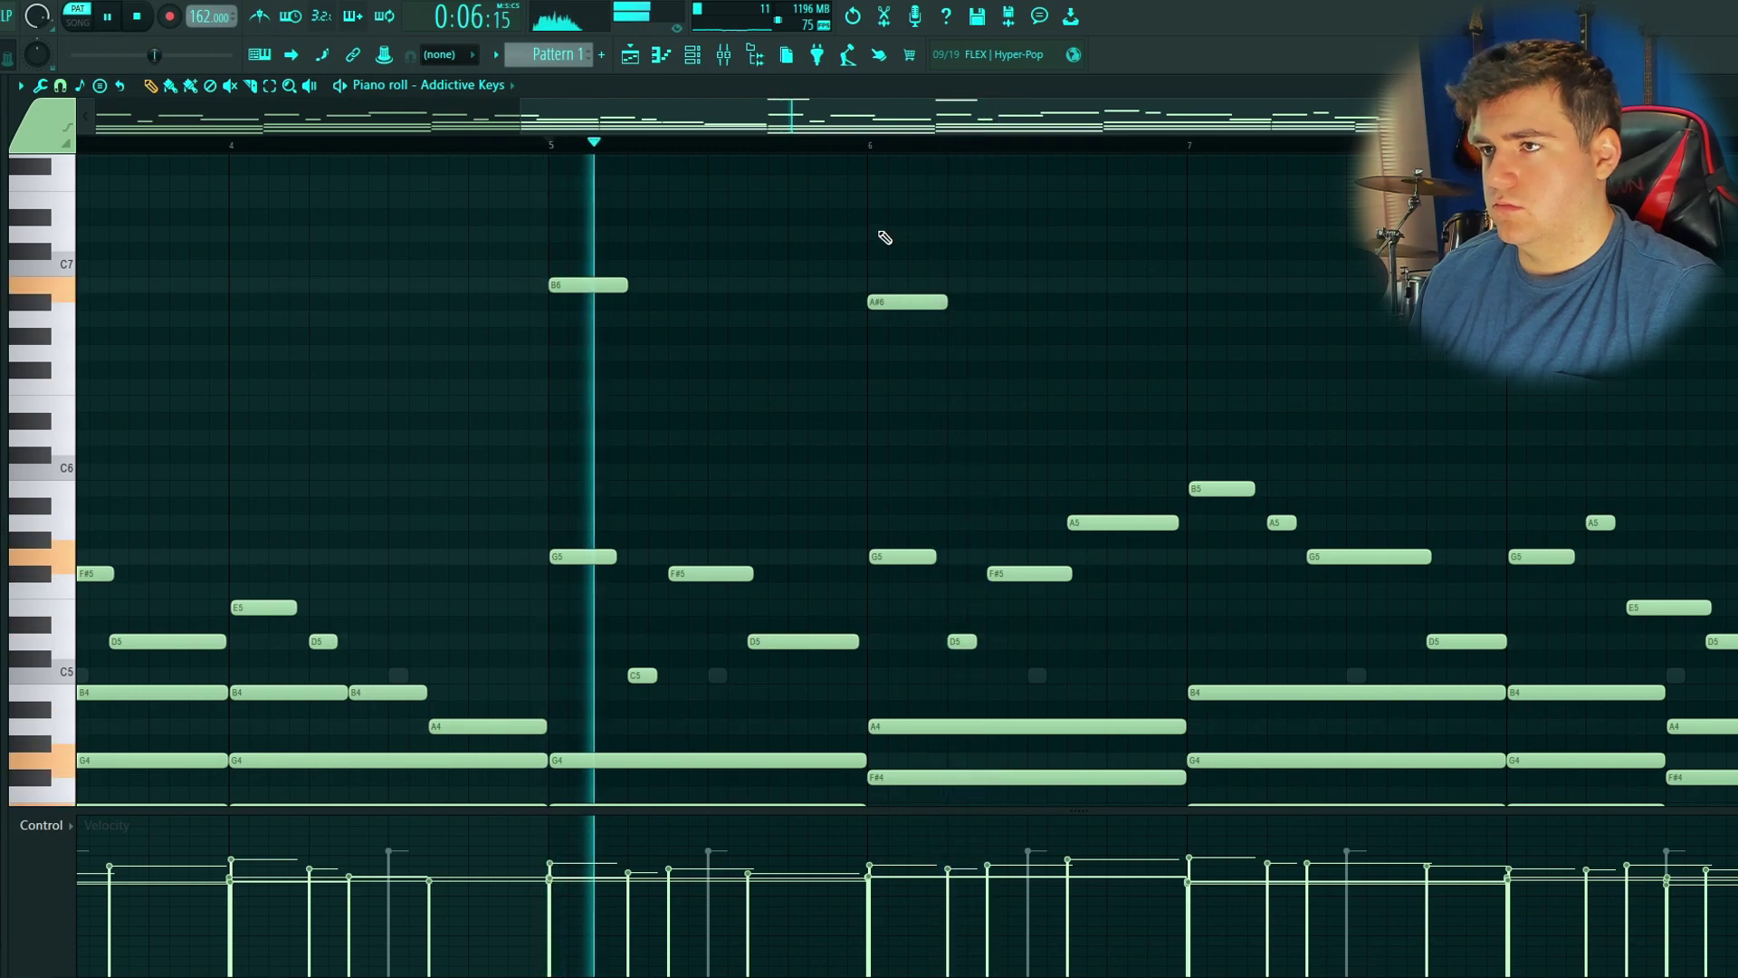
{"action": "left_click", "coordinate": [933, 319]}
{"action": "left_click", "coordinate": [976, 334]}
{"action": "key", "text": "space"}
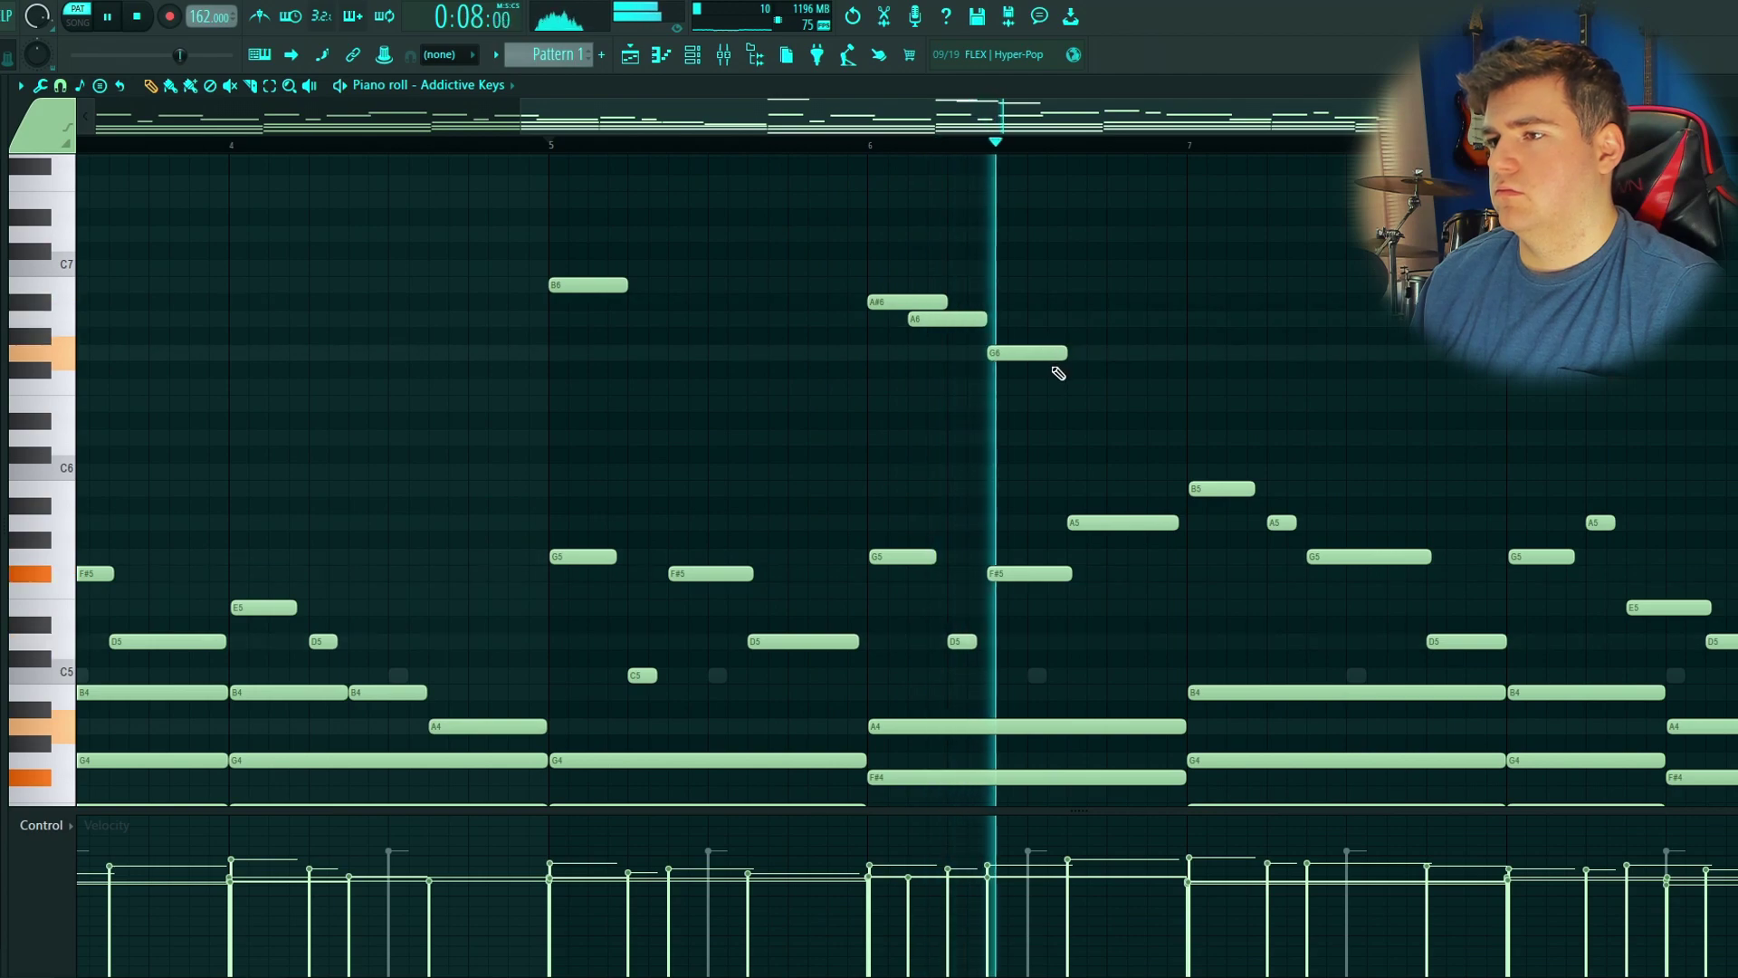
Step: Add D6 at the end of bar 6 and G6 at the start of bar 7, and shorten the A#6 note
{"action": "key", "text": "space"}
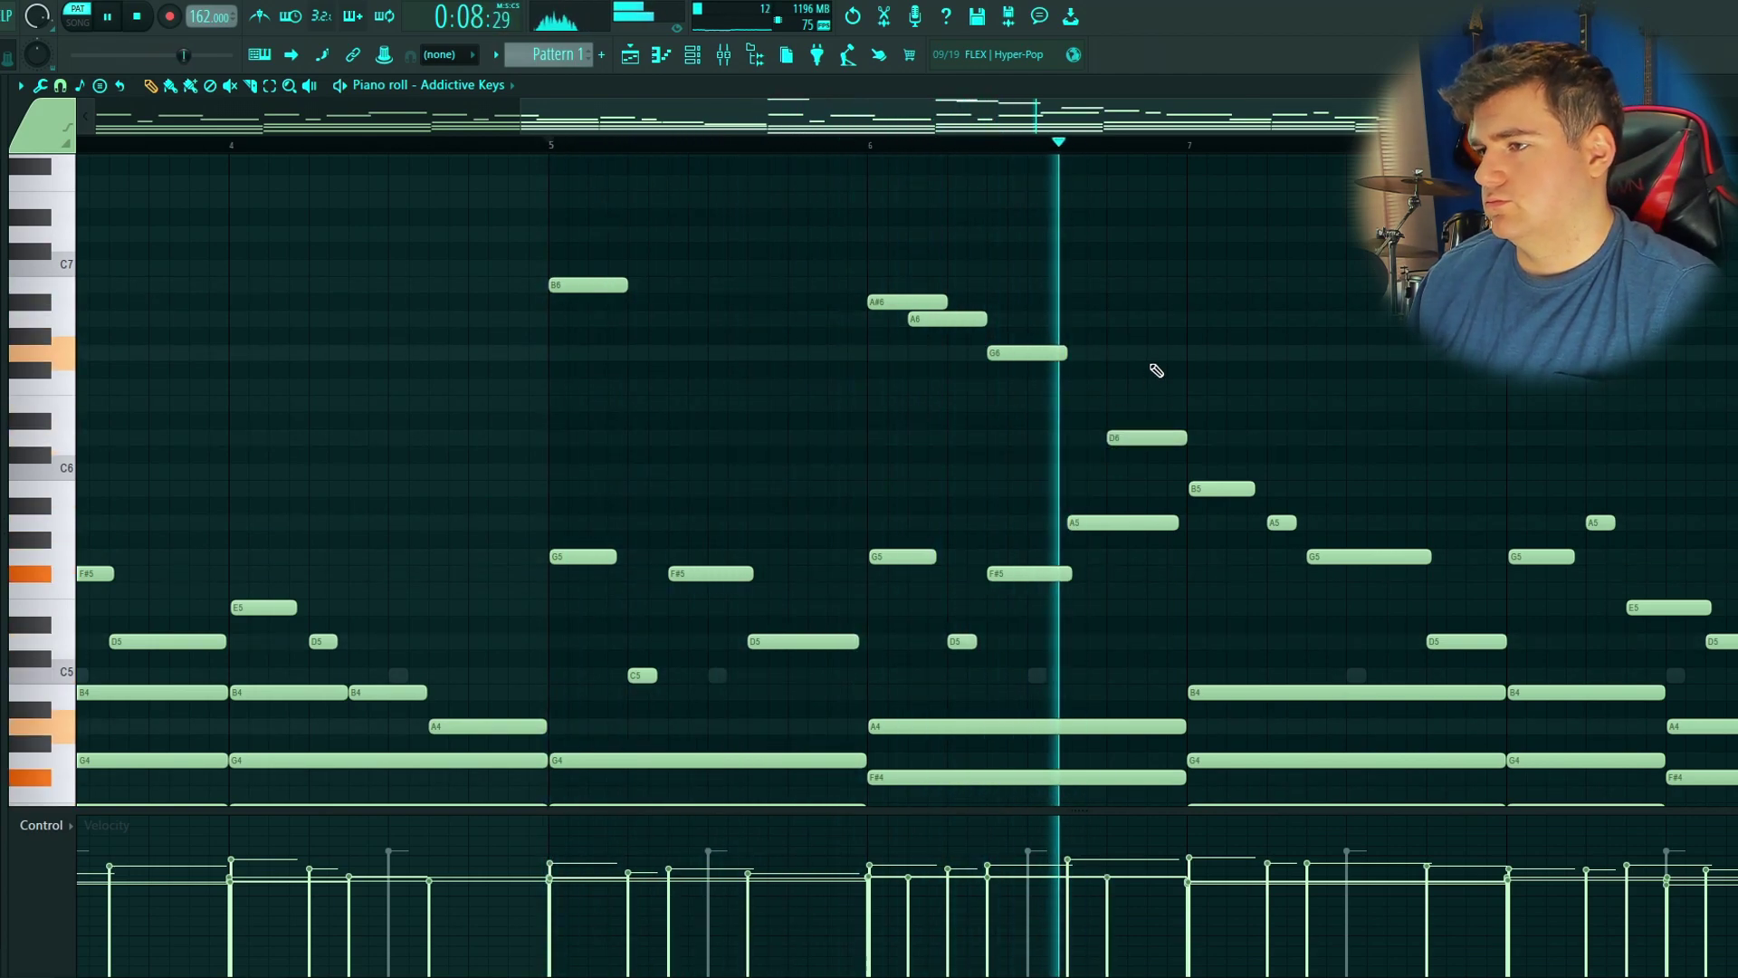
{"action": "key", "text": "space"}
{"action": "left_click", "coordinate": [1195, 352]}
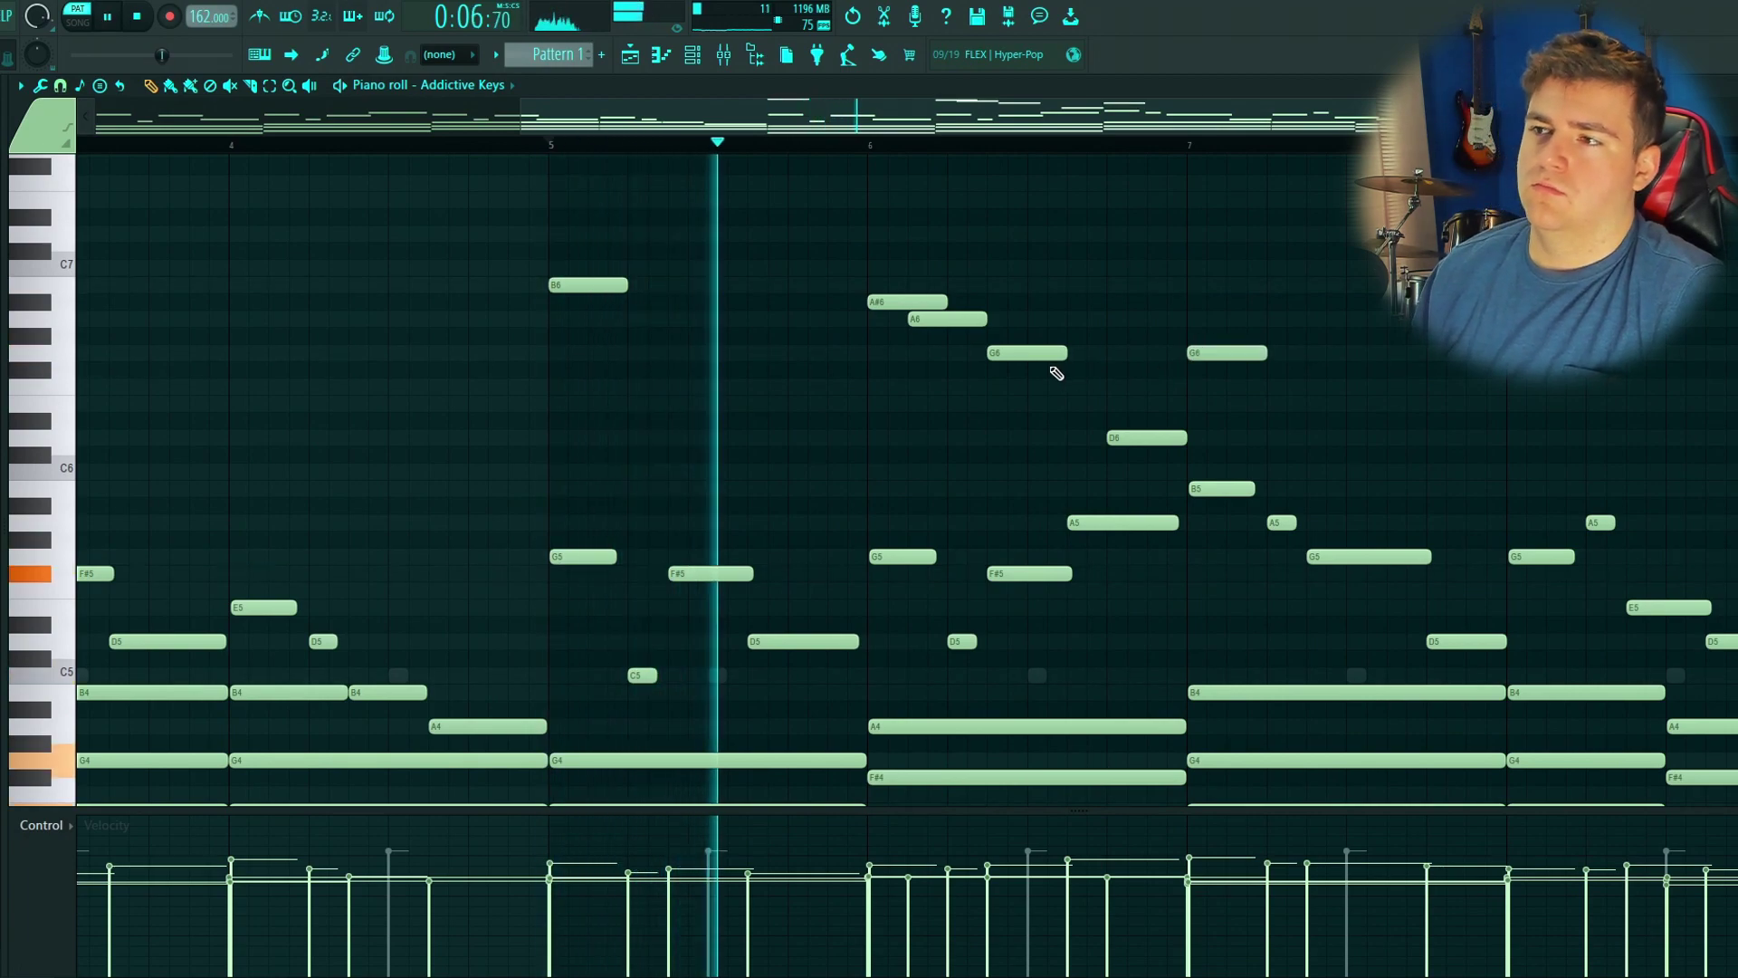
{"action": "left_click_drag", "start_coordinate": [947, 302], "coordinate": [913, 305]}
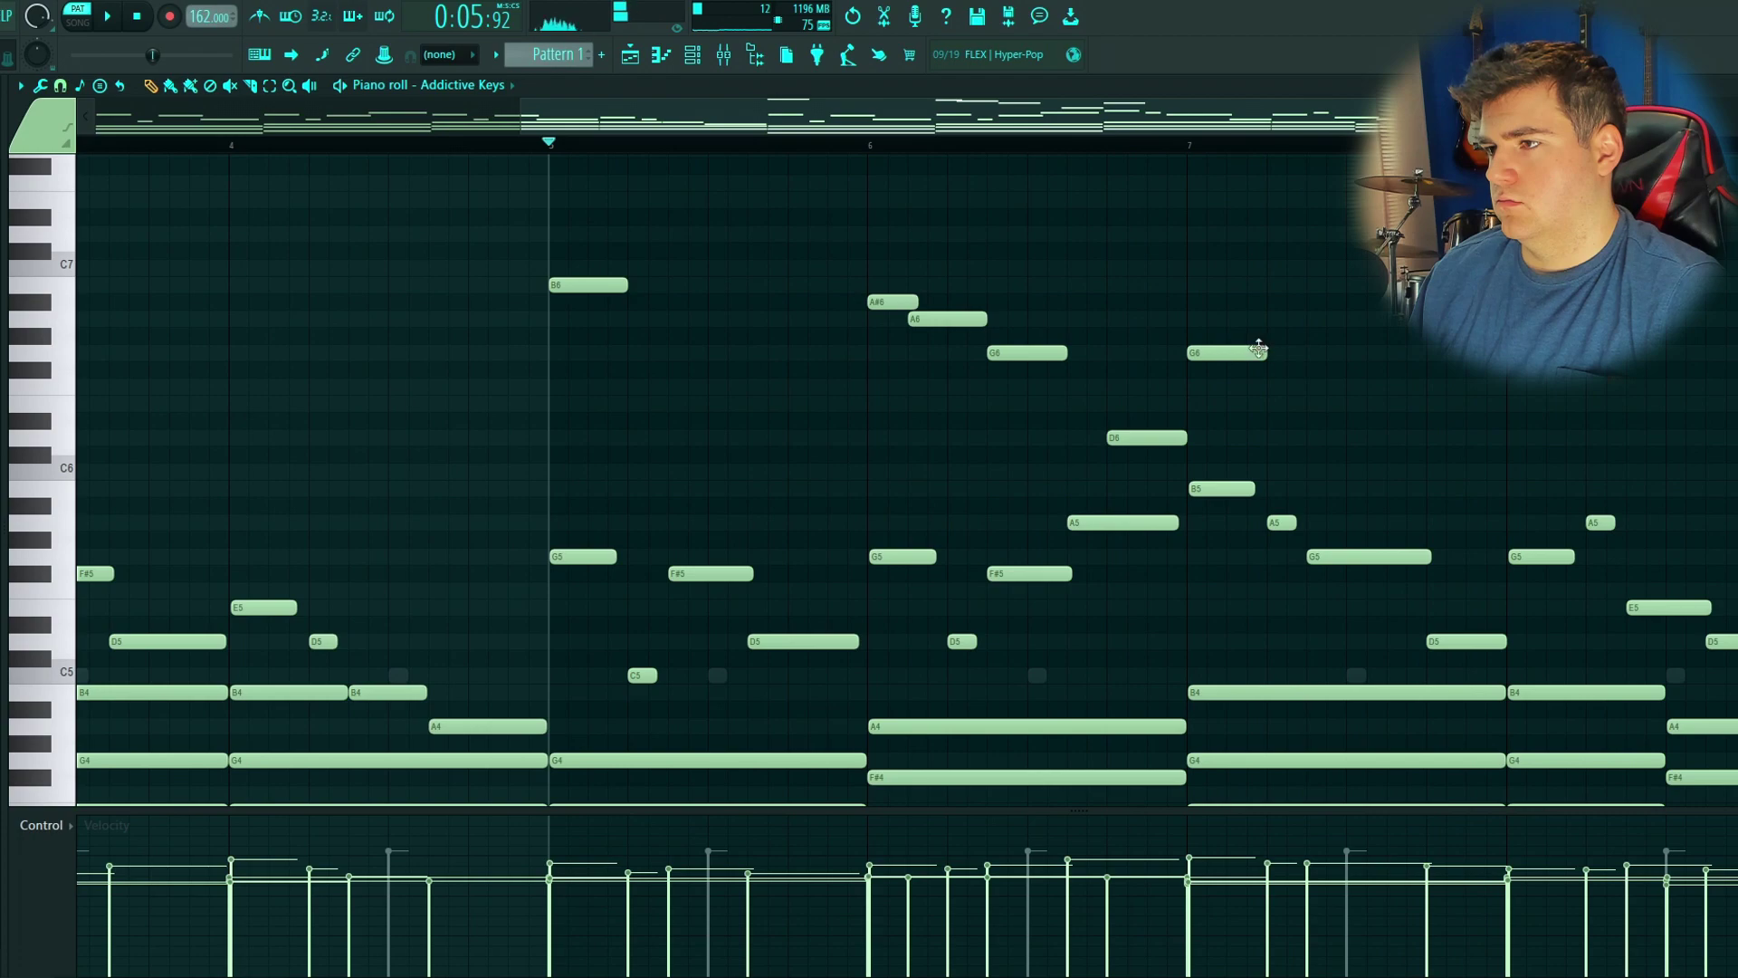
Step: Finish the high line in bar 8 with E6 on the first beat and D6 in the second half
{"action": "key", "text": "space"}
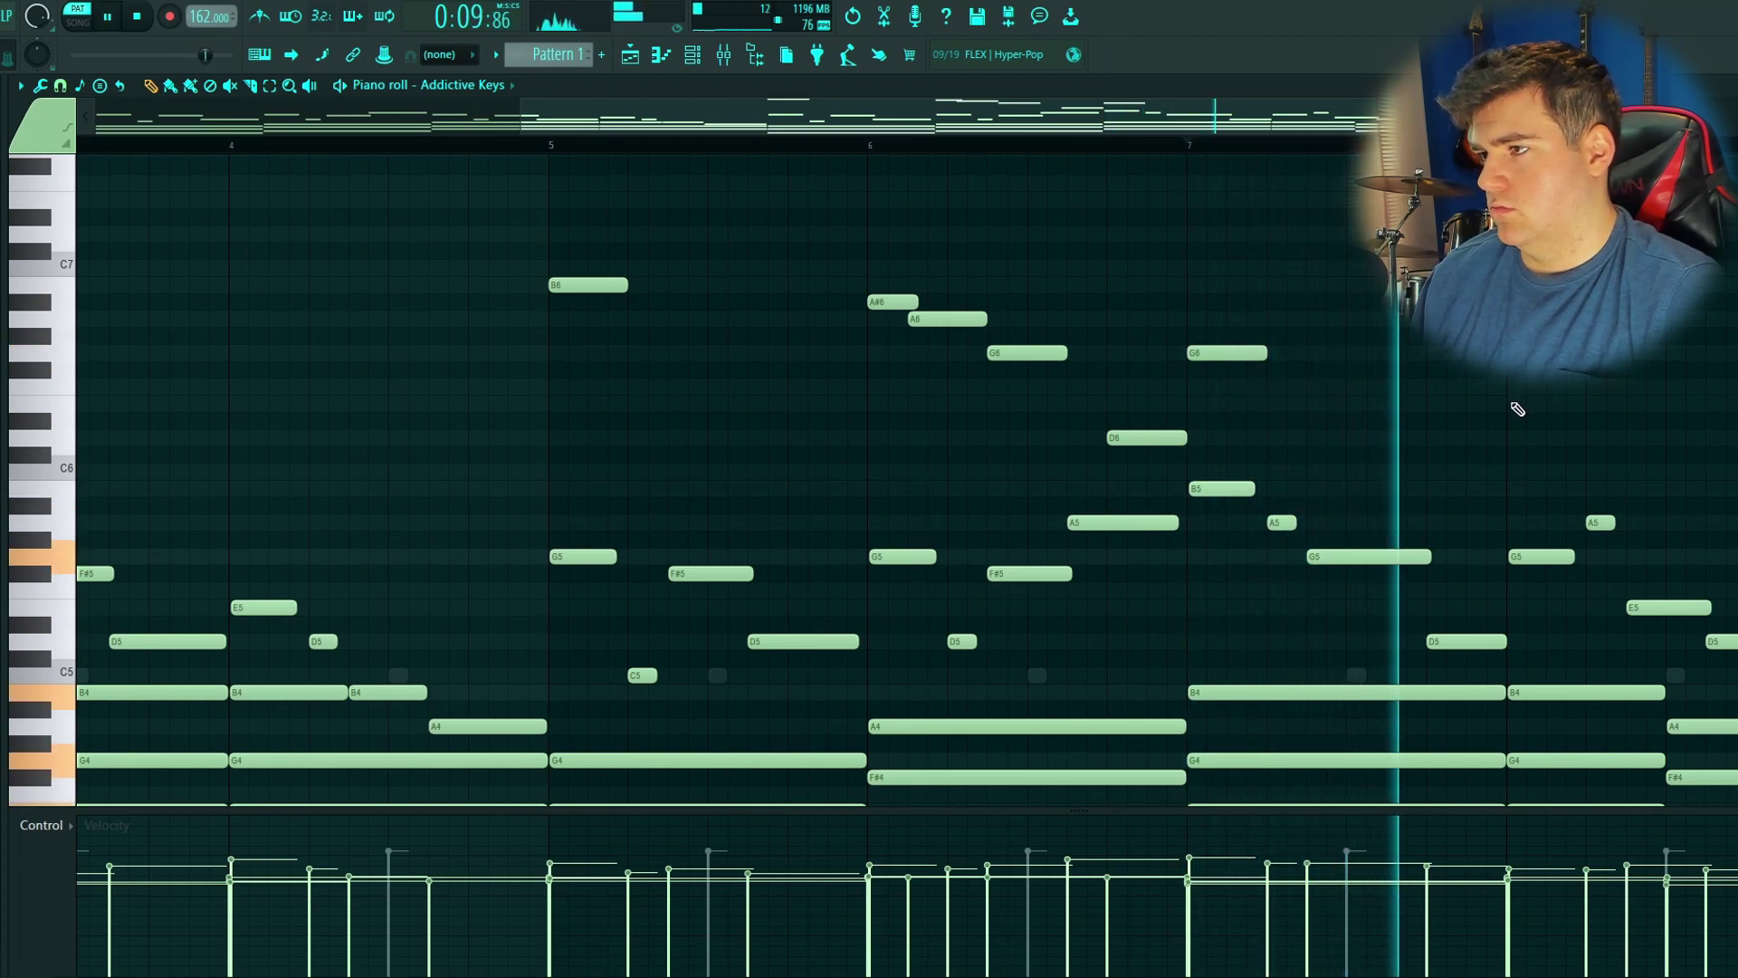
{"action": "left_click", "coordinate": [1664, 440]}
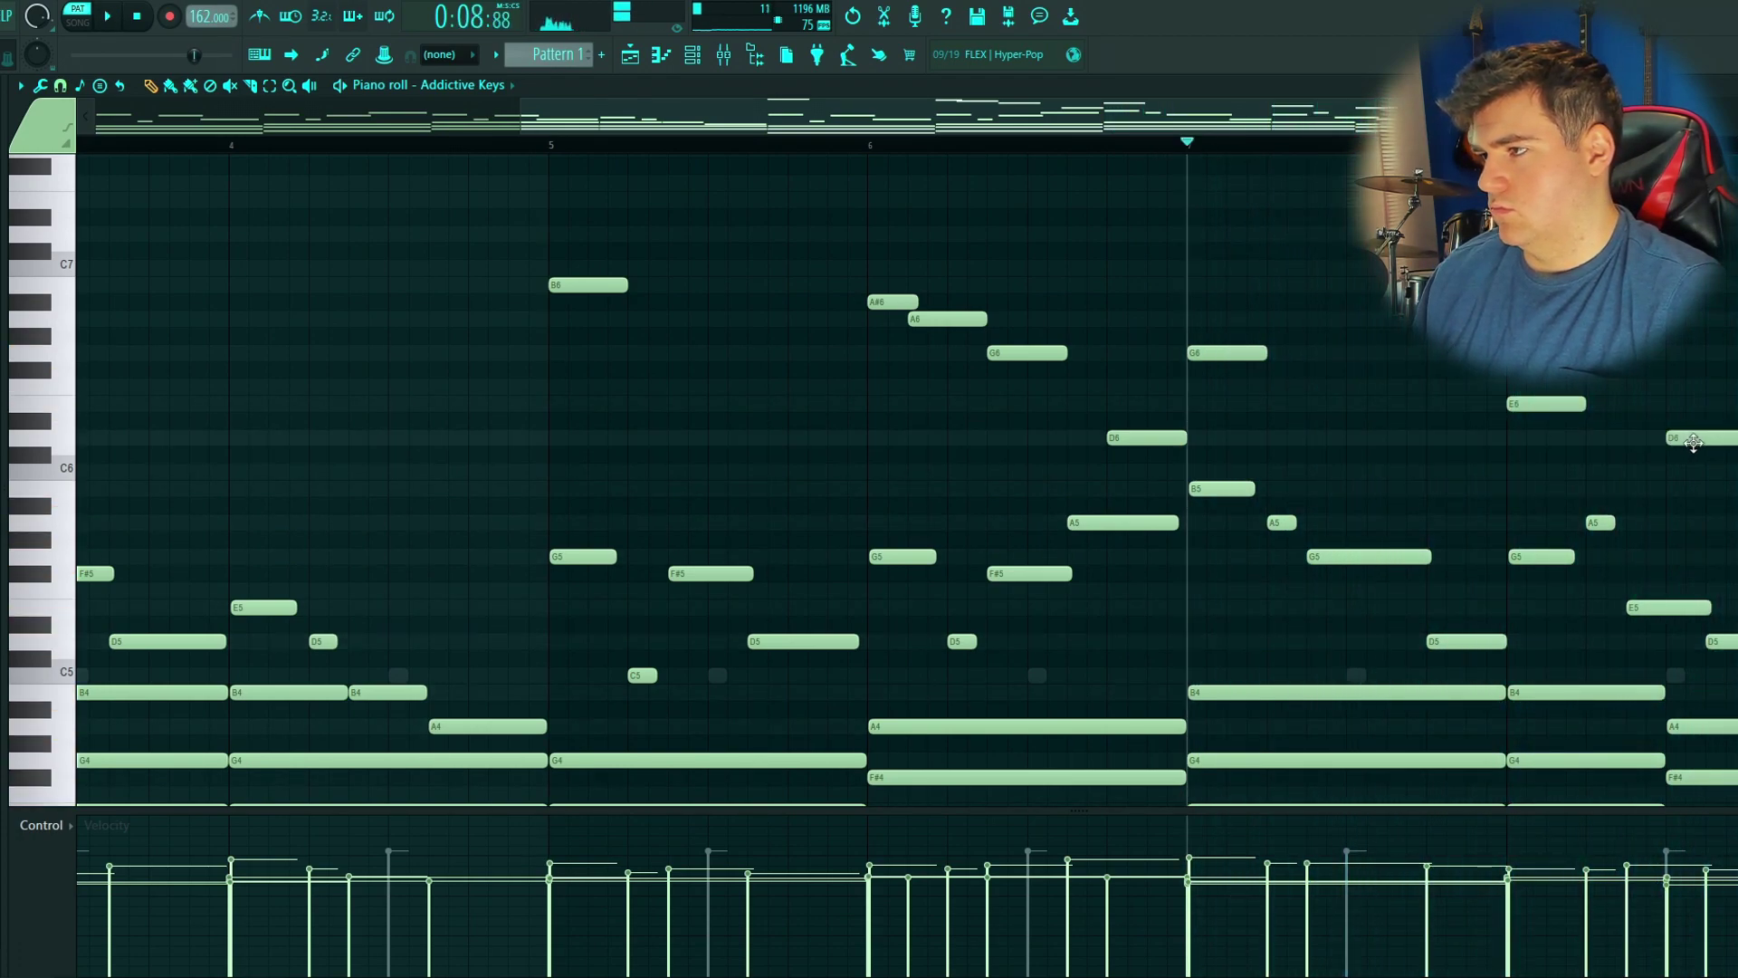
{"action": "left_click_drag", "start_coordinate": [1733, 494], "coordinate": [463, 226], "text": "ctrl"}
{"action": "left_click", "coordinate": [650, 185], "text": "ctrl"}
Step: Play the pattern while looking over the mixer and the channel rack
{"action": "key", "text": "space"}
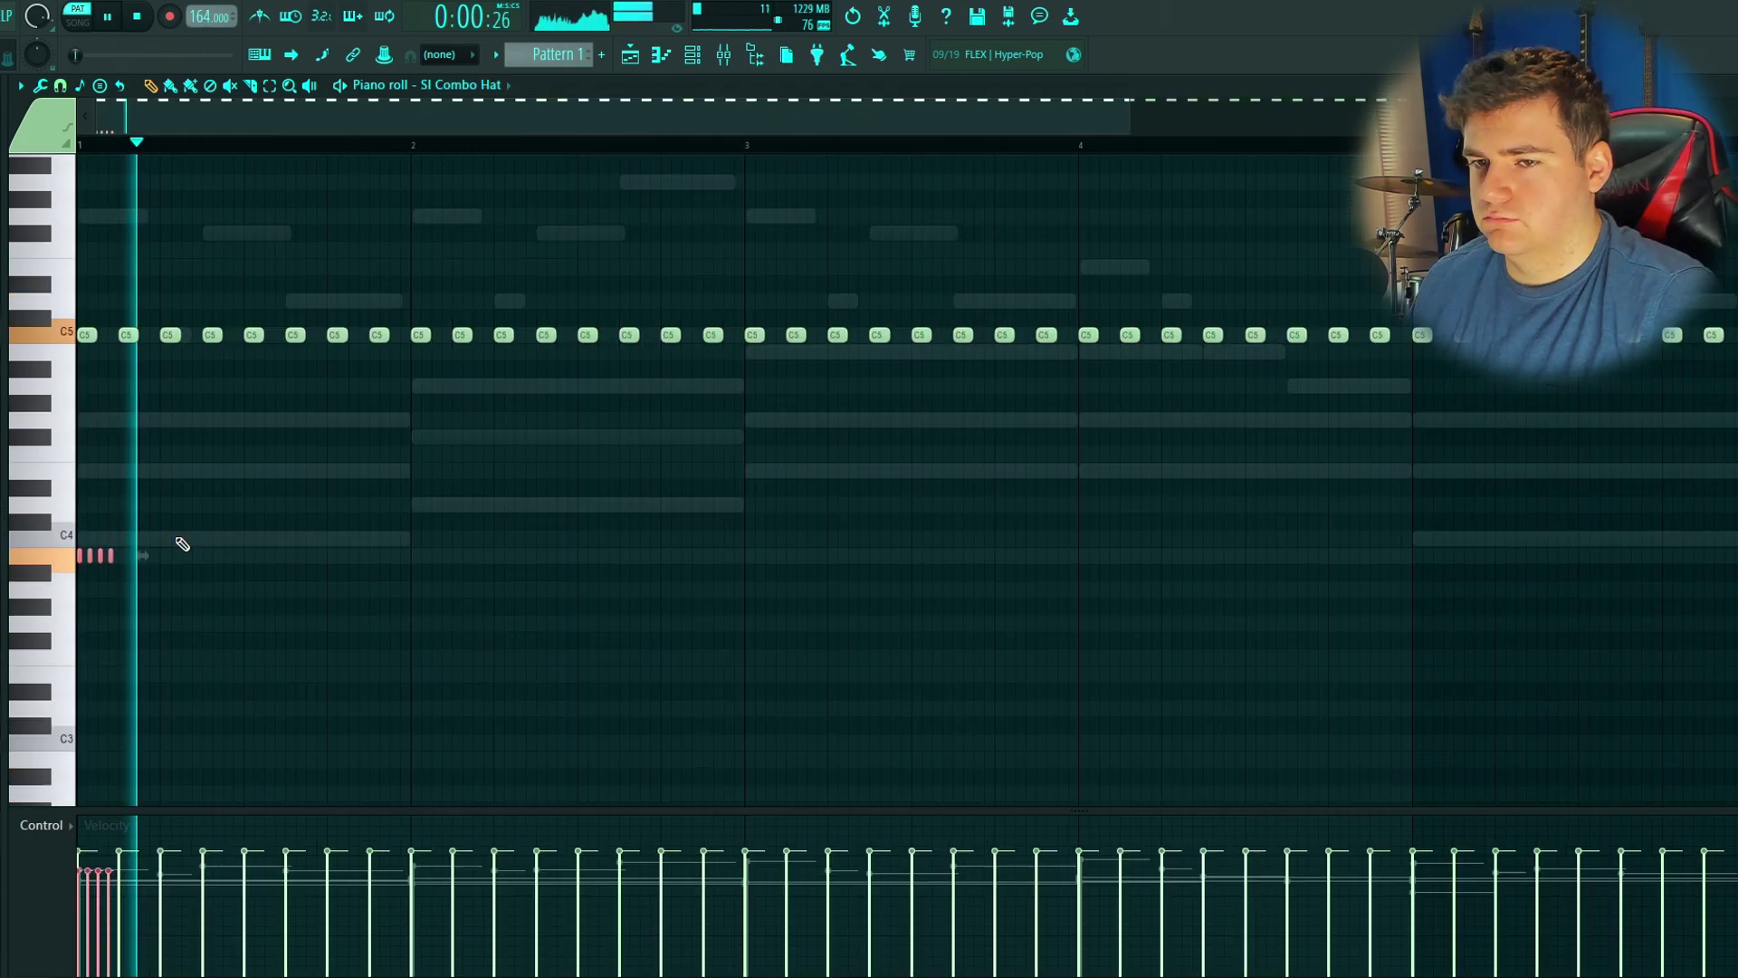
{"action": "key", "text": "F9"}
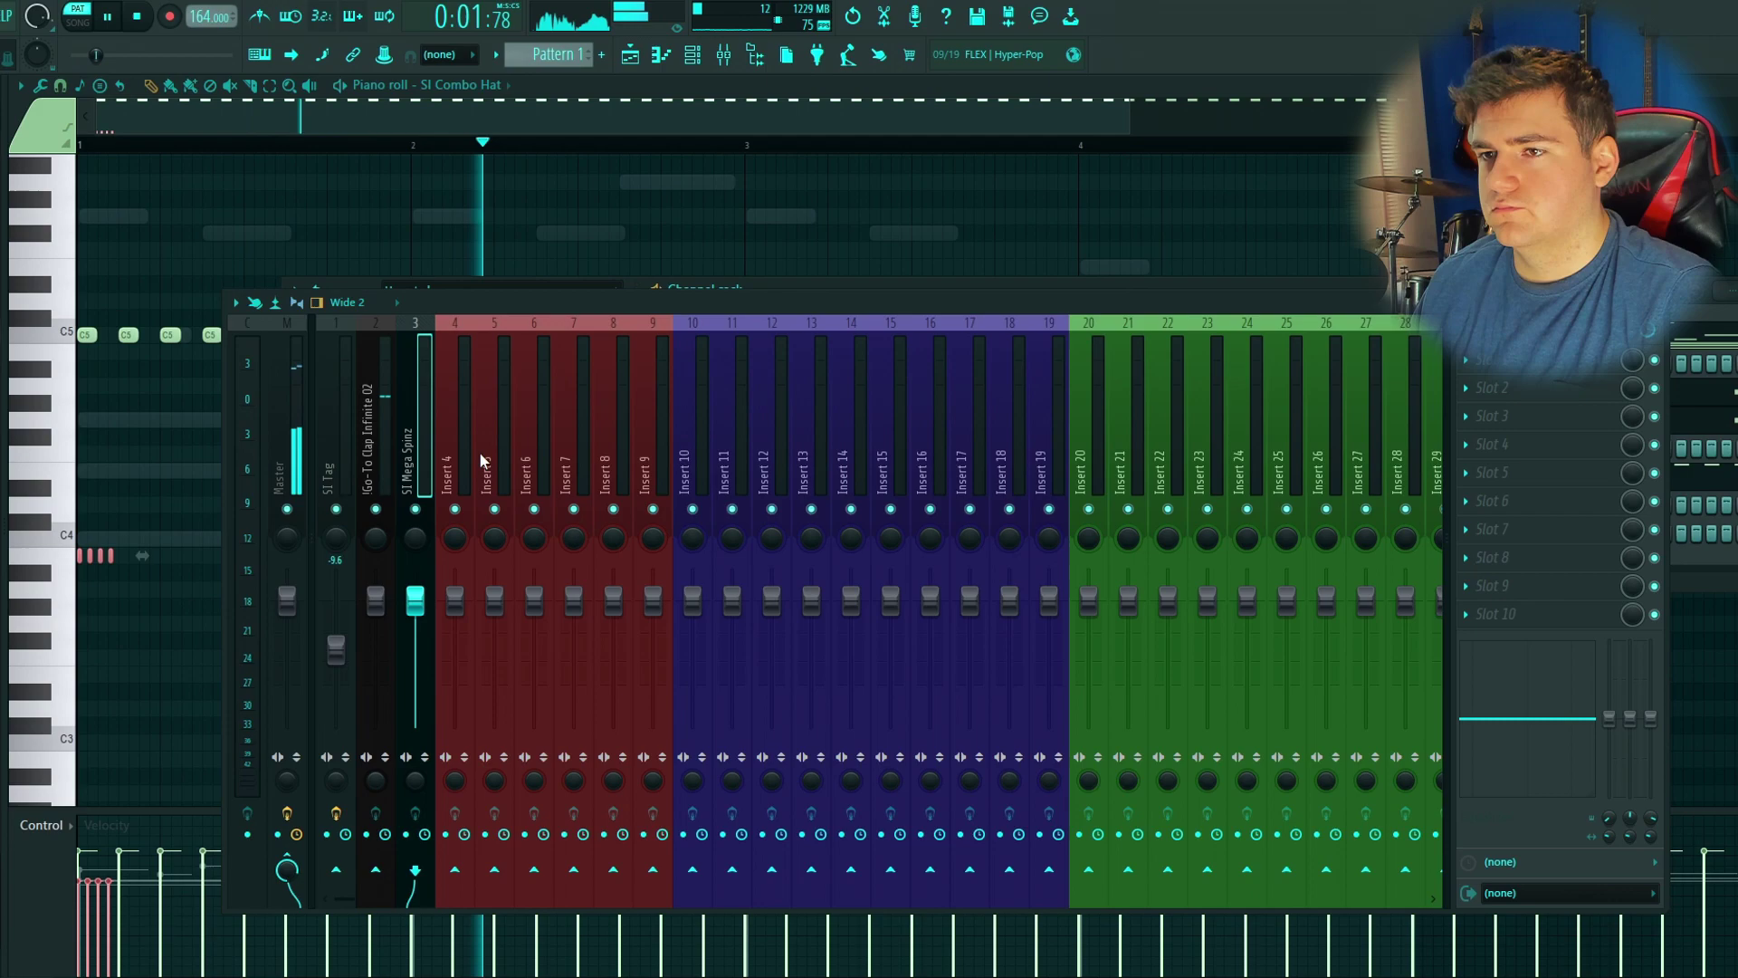
{"action": "key", "text": "F5"}
{"action": "key", "text": "F5"}
{"action": "key", "text": "F6"}
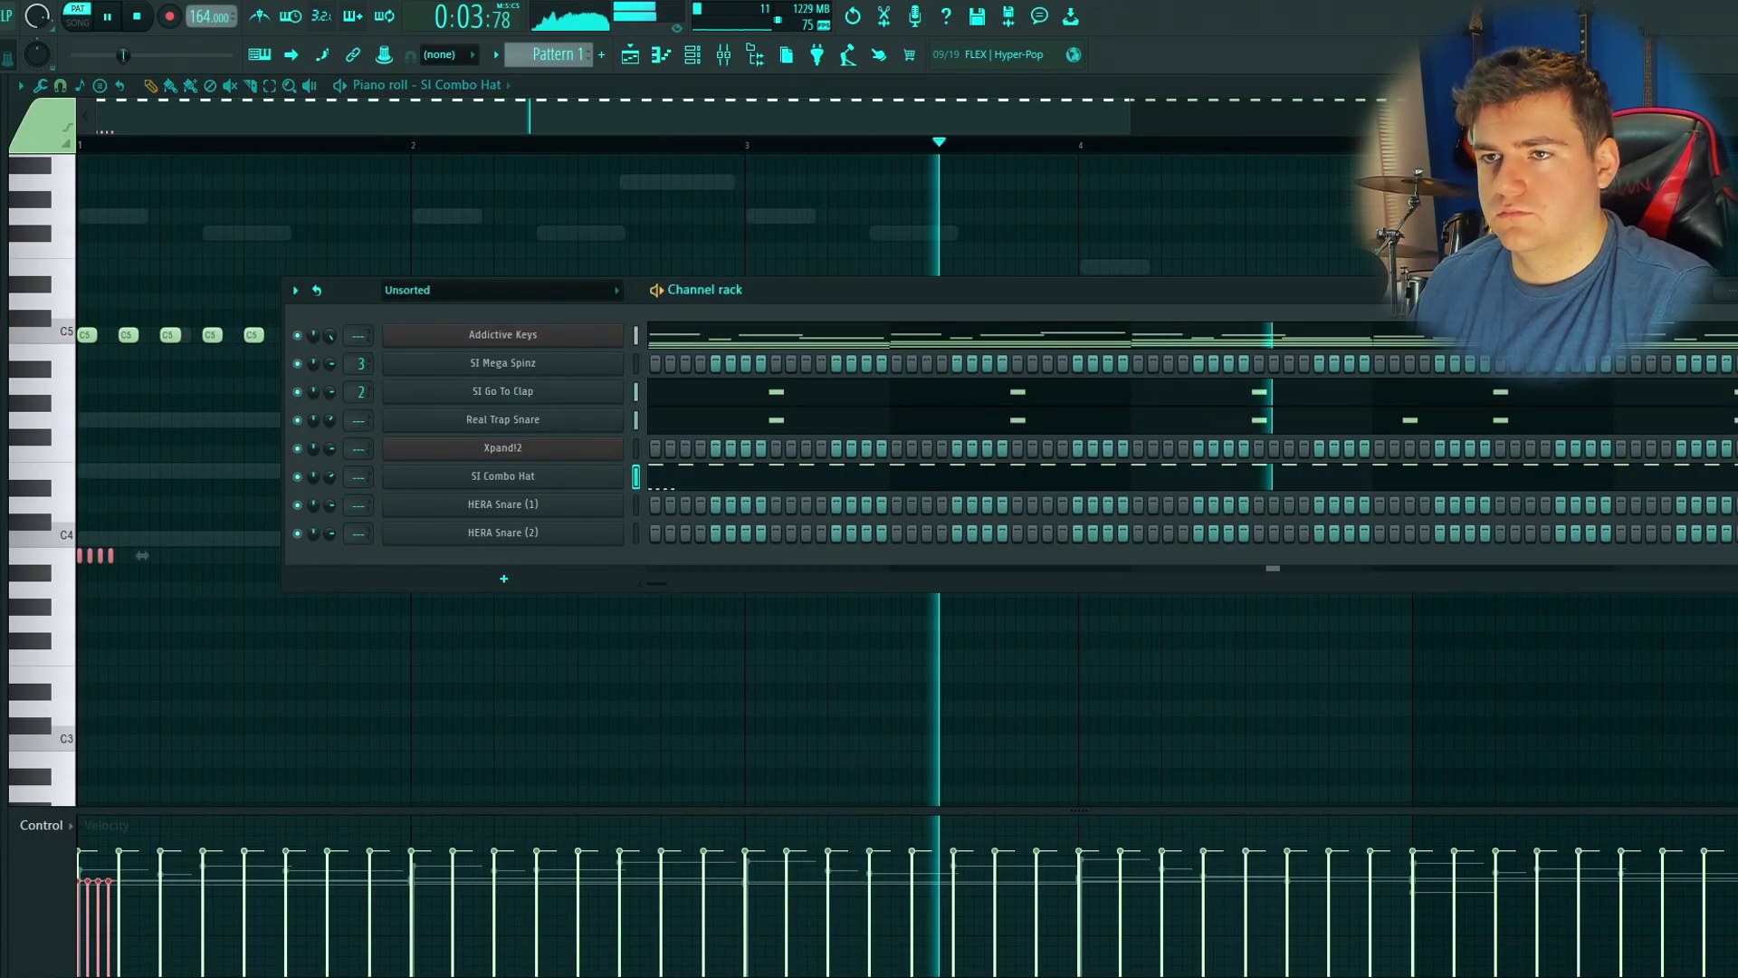
{"action": "key", "text": "F6"}
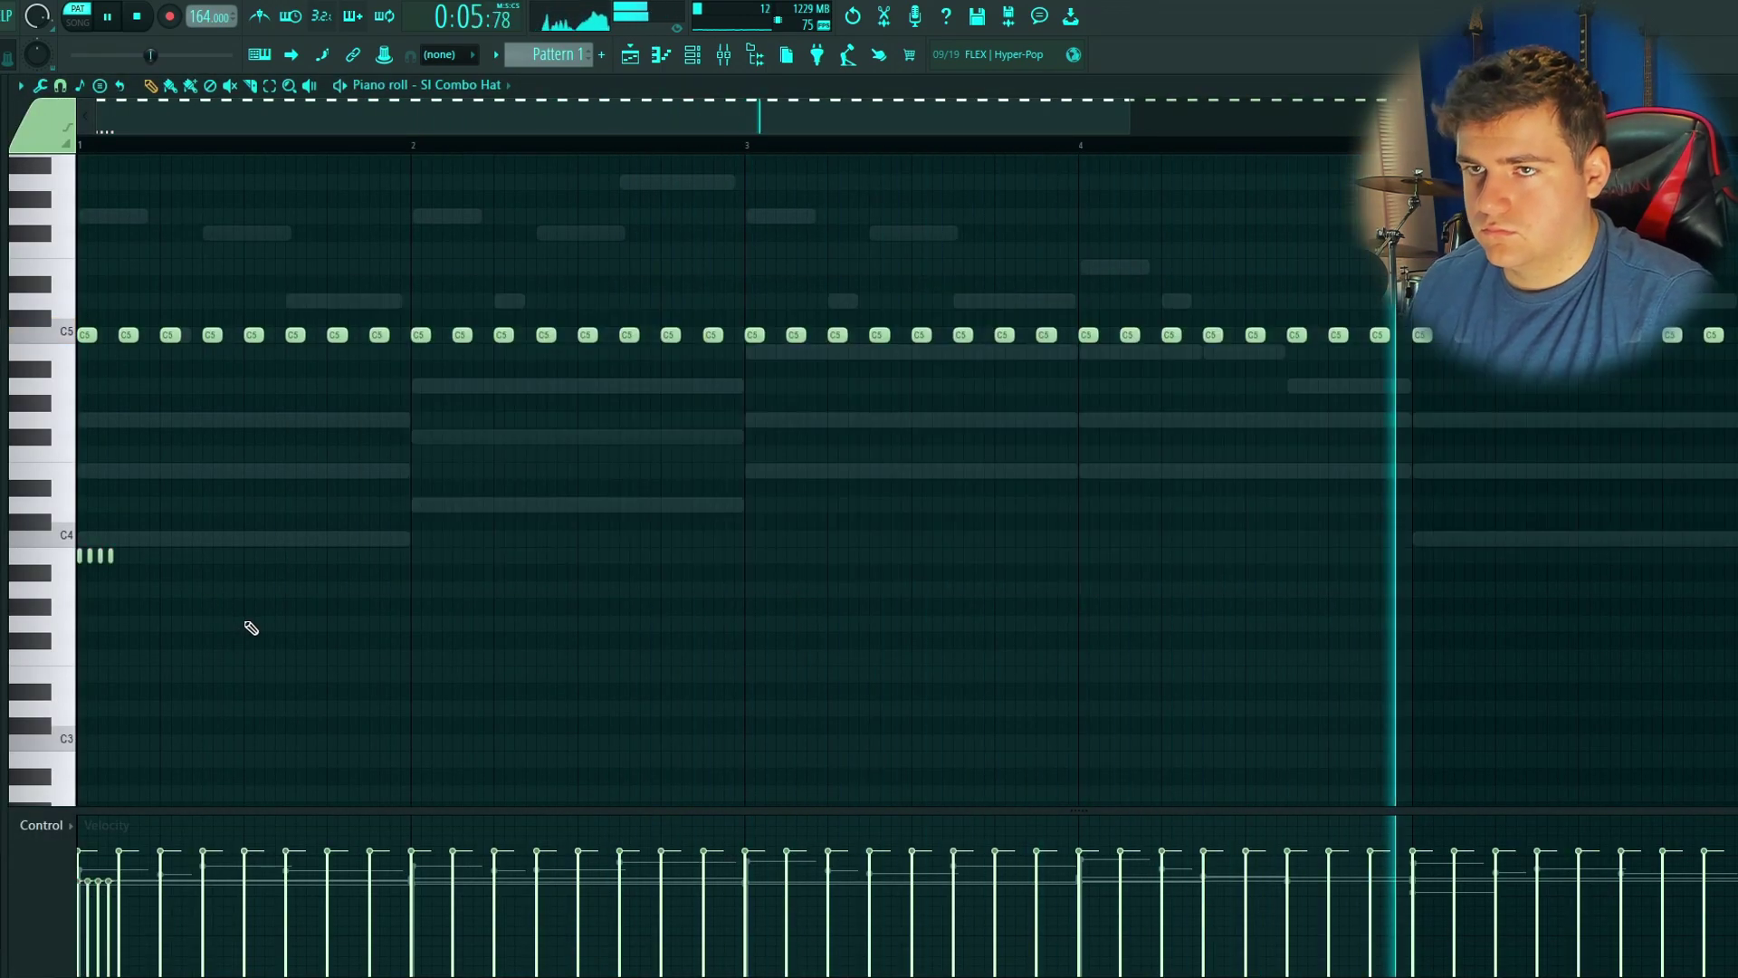
Step: Copy the four short low hi-hat notes from the start of bar 1 to the start of bar 5
{"action": "scroll", "coordinate": [258, 611], "scroll_direction": "down", "scroll_amount": 2}
{"action": "key", "text": "space"}
{"action": "key", "text": "space"}
{"action": "left_click_drag", "start_coordinate": [172, 586], "coordinate": [943, 570]}
{"action": "left_click", "coordinate": [799, 555]}
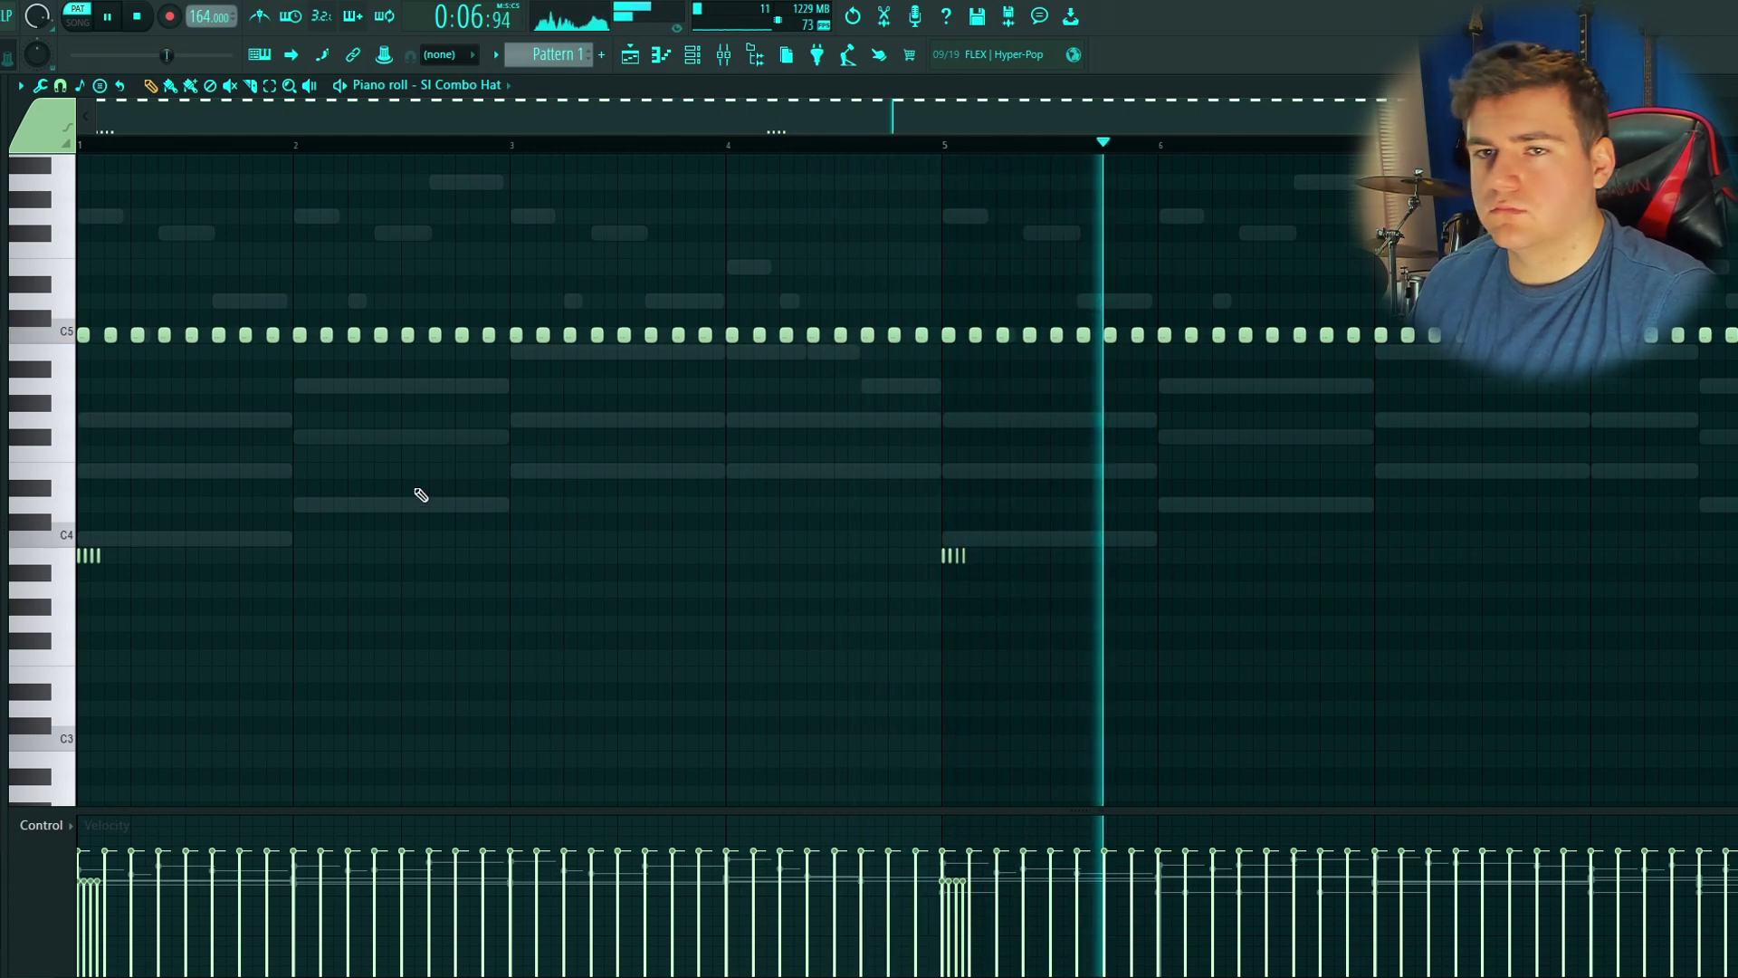
Step: Add split hi-hat notes in bars 1 and 2, with only the last hit of bar 2 lowered to A4
{"action": "scroll", "coordinate": [147, 245], "scroll_direction": "up", "scroll_amount": 2}
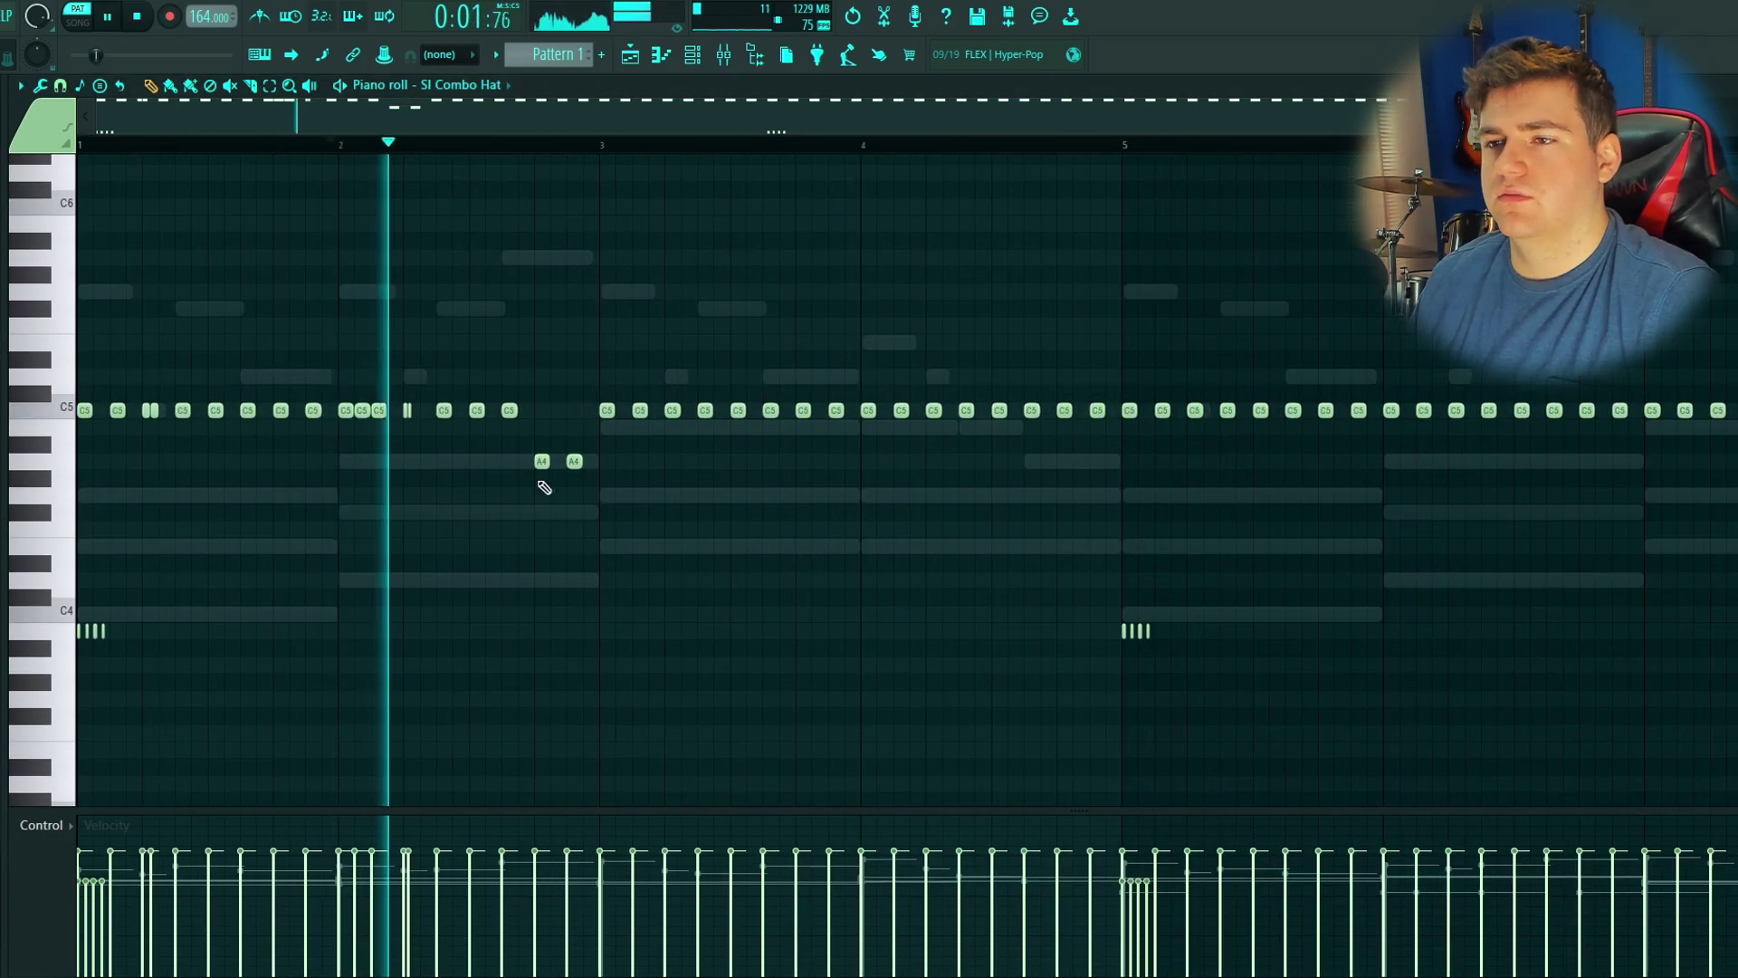
{"action": "left_click_drag", "start_coordinate": [541, 461], "coordinate": [542, 410]}
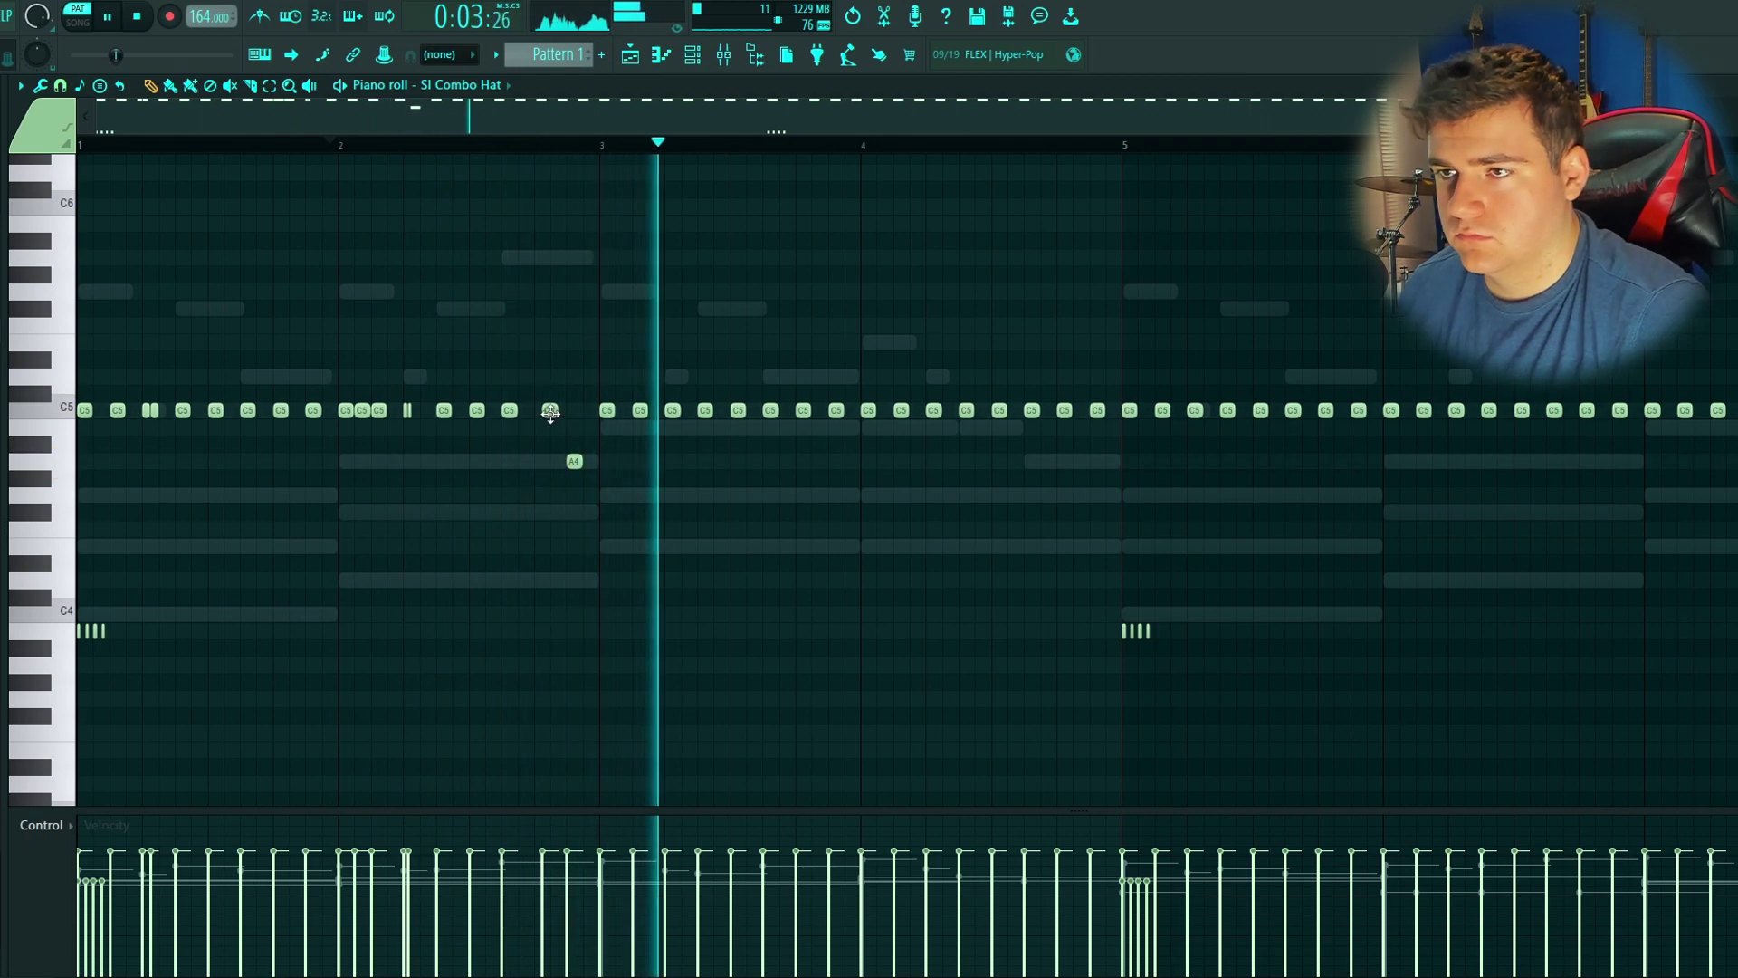
{"action": "left_click", "coordinate": [92, 143]}
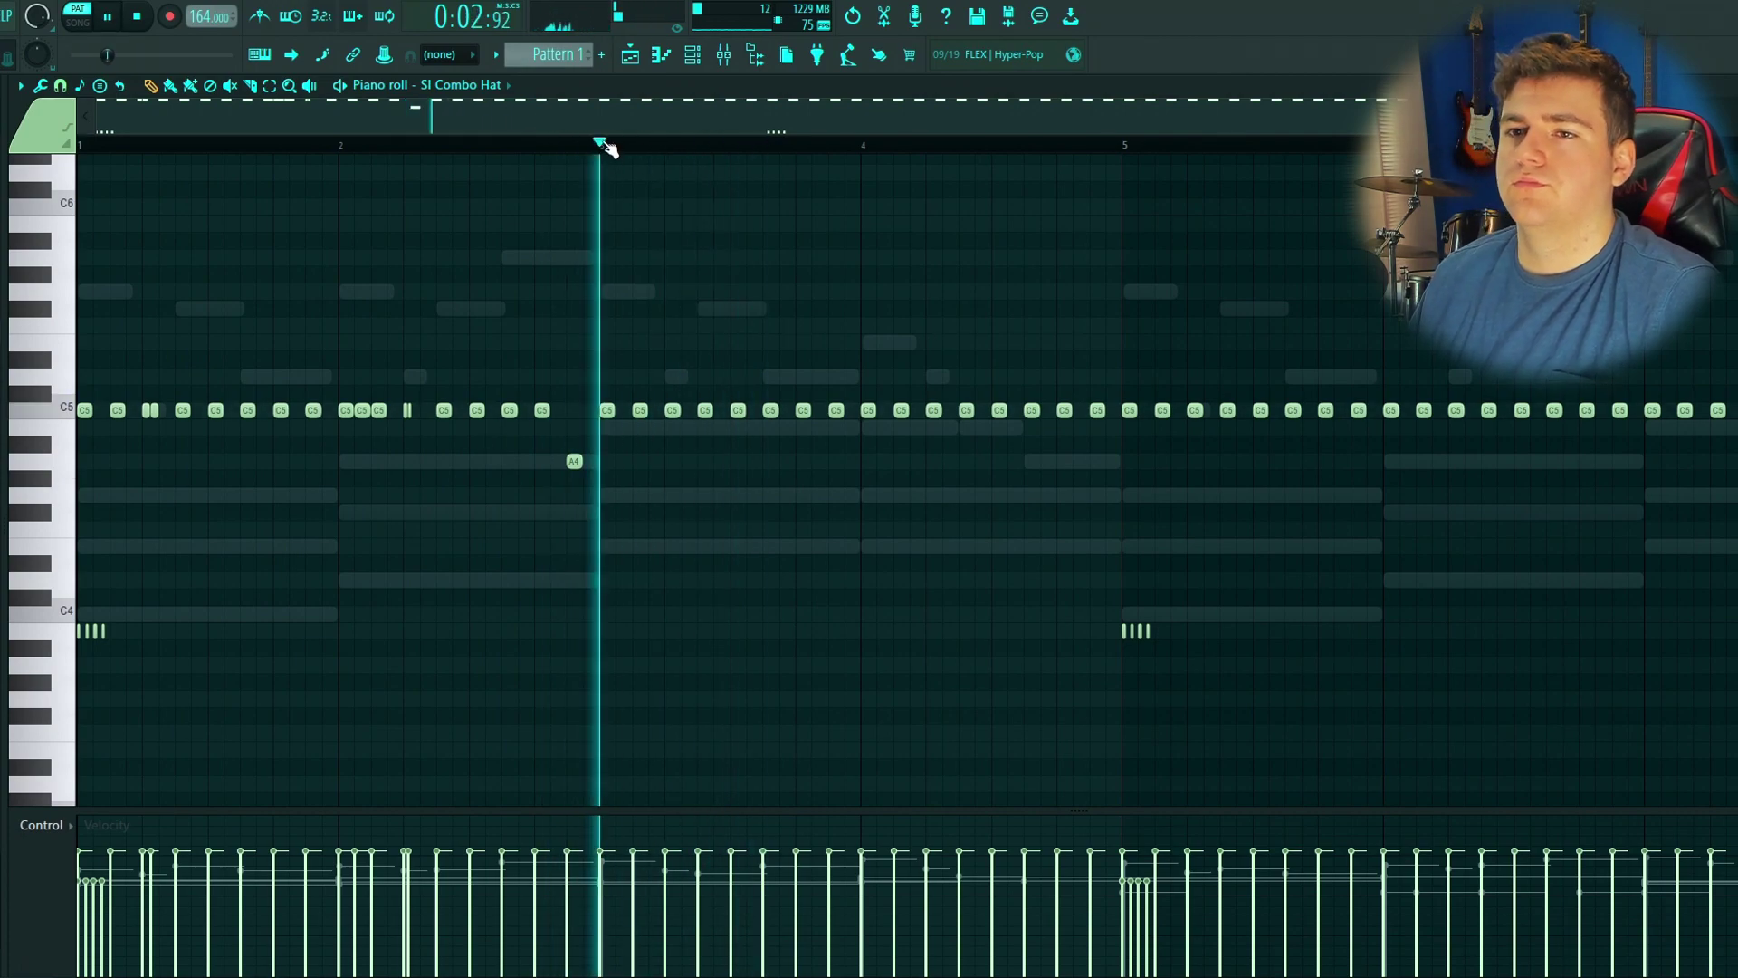
Step: Chop the fifth hi-hat note of bar 3 into four short notes with the chopper's Default pattern
{"action": "scroll", "coordinate": [749, 402], "scroll_direction": "up", "scroll_amount": 1, "text": "ctrl"}
{"action": "key", "text": "space"}
{"action": "key", "text": "alt+u"}
{"action": "key", "text": "space"}
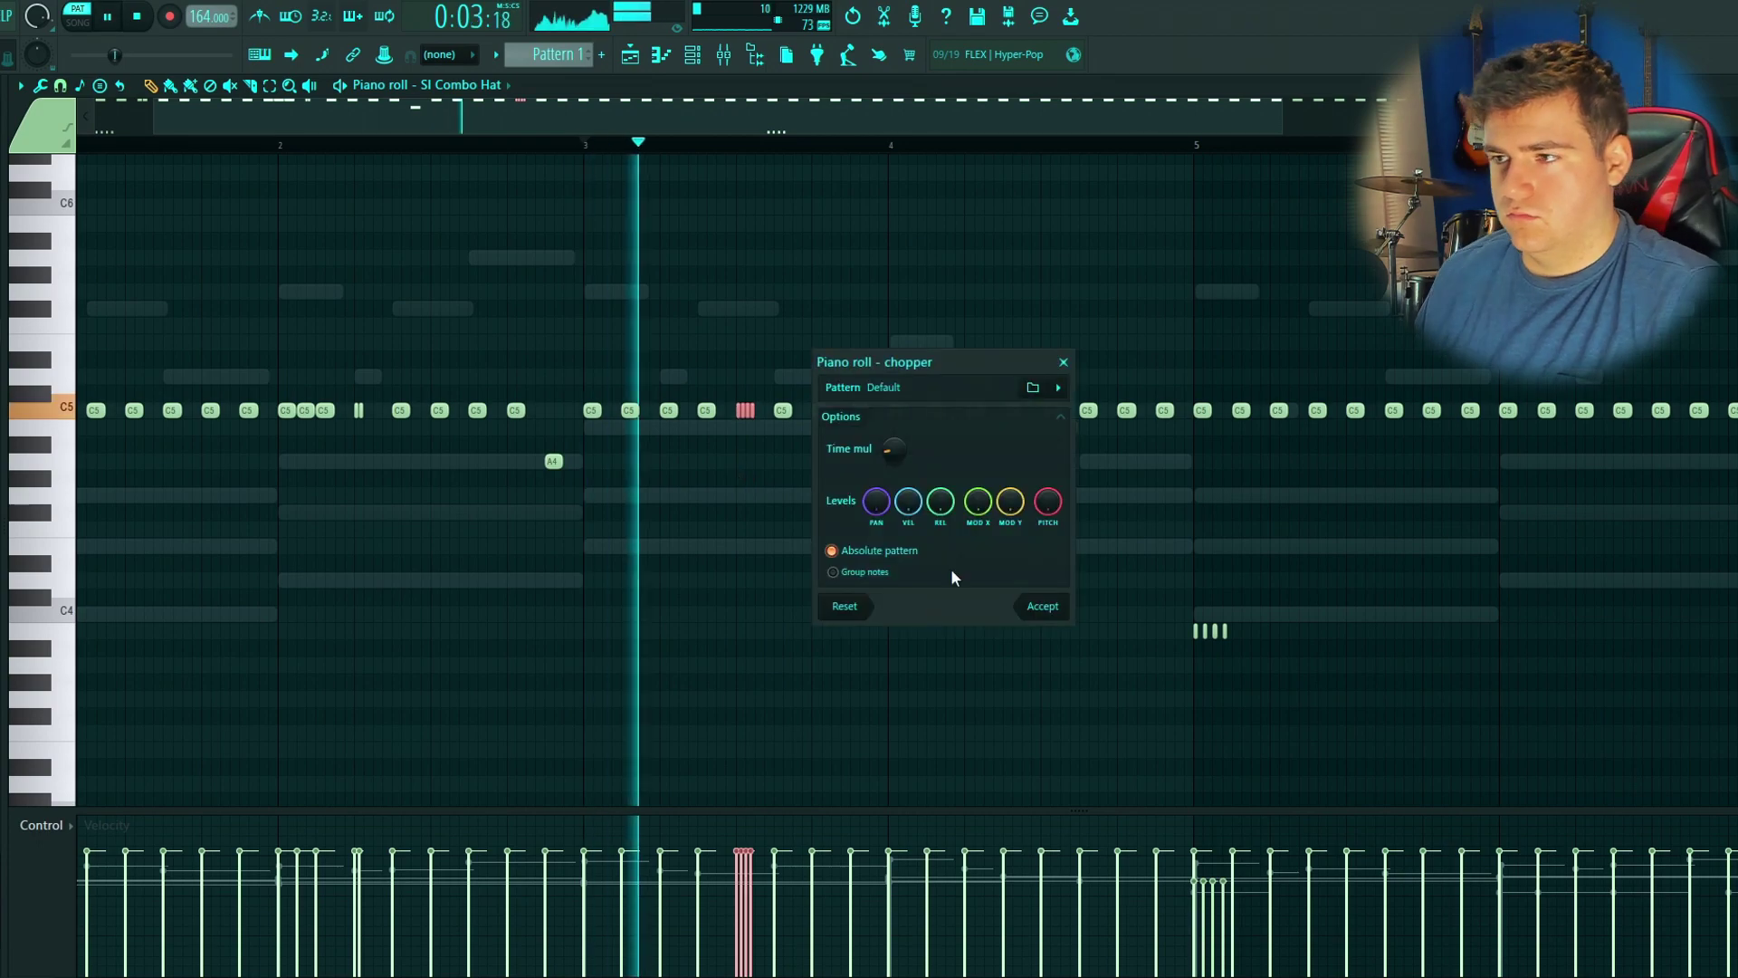
{"action": "left_click", "coordinate": [1048, 610]}
{"action": "scroll", "coordinate": [799, 493], "scroll_direction": "up", "scroll_amount": 2, "text": "ctrl"}
{"action": "key", "text": "space"}
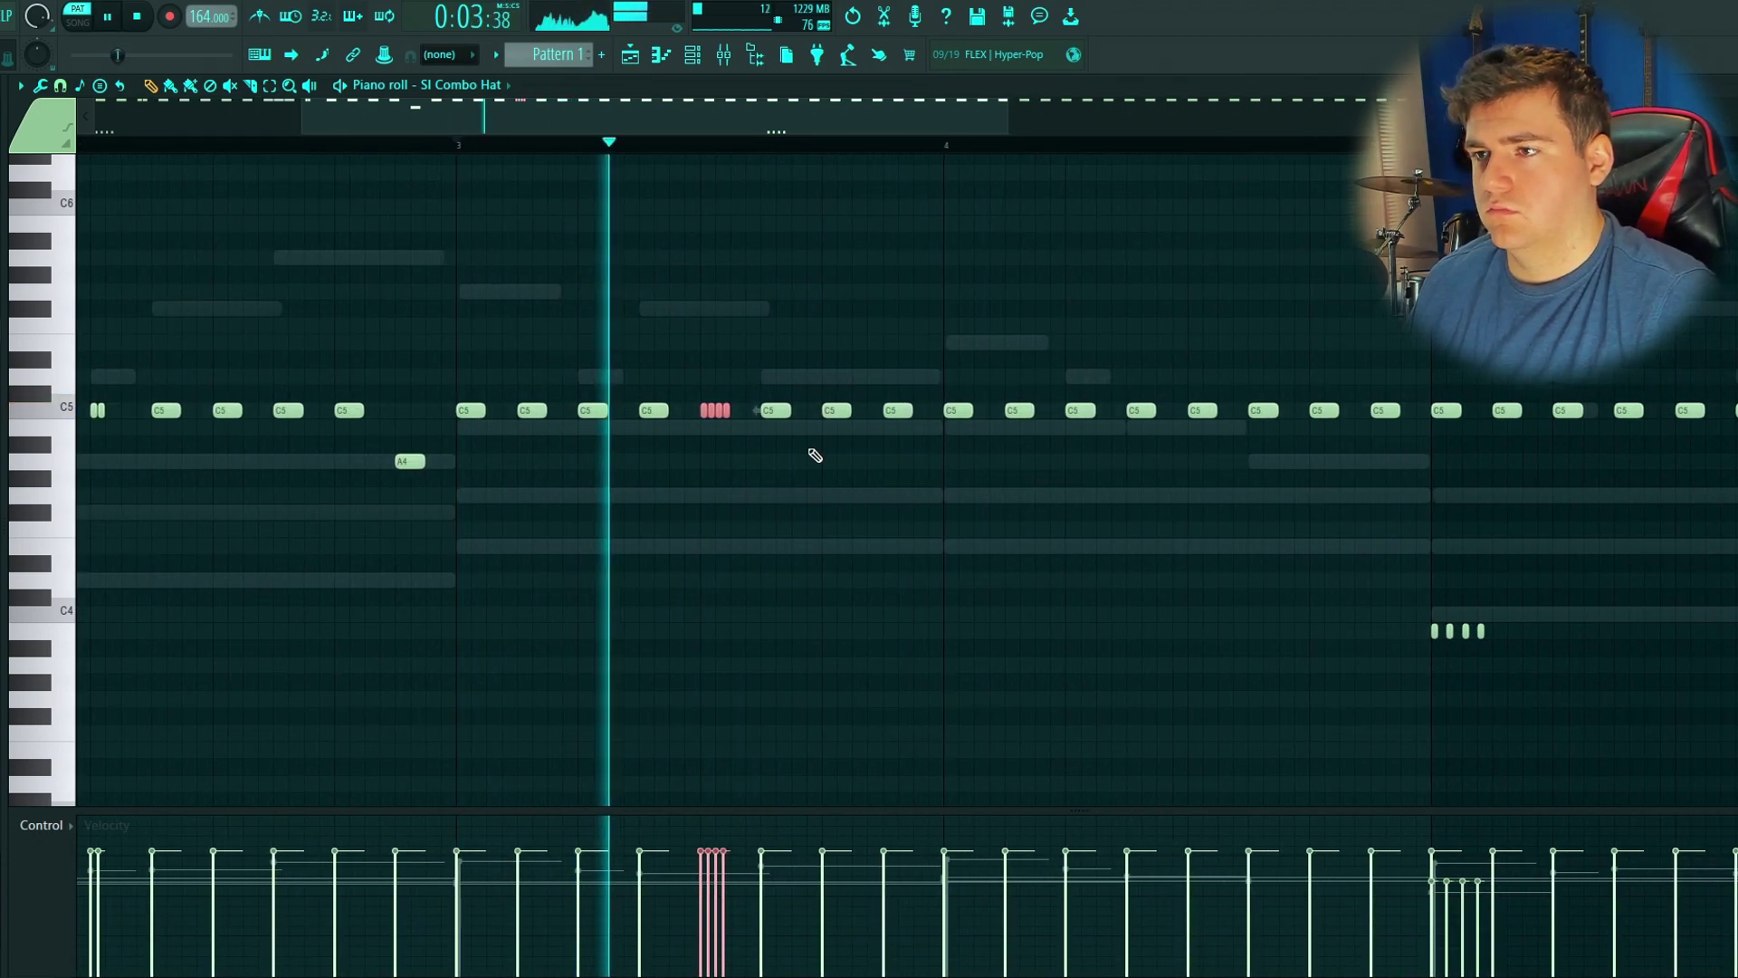
Step: Add two F4 hi-hat notes under the last two hits of bar 3 and raise both ten semitones to D#5
{"action": "key", "text": "space"}
{"action": "left_click", "coordinate": [834, 529]}
{"action": "left_click", "coordinate": [896, 529]}
{"action": "left_click_drag", "start_coordinate": [990, 590], "coordinate": [783, 504]}
{"action": "key", "text": "space"}
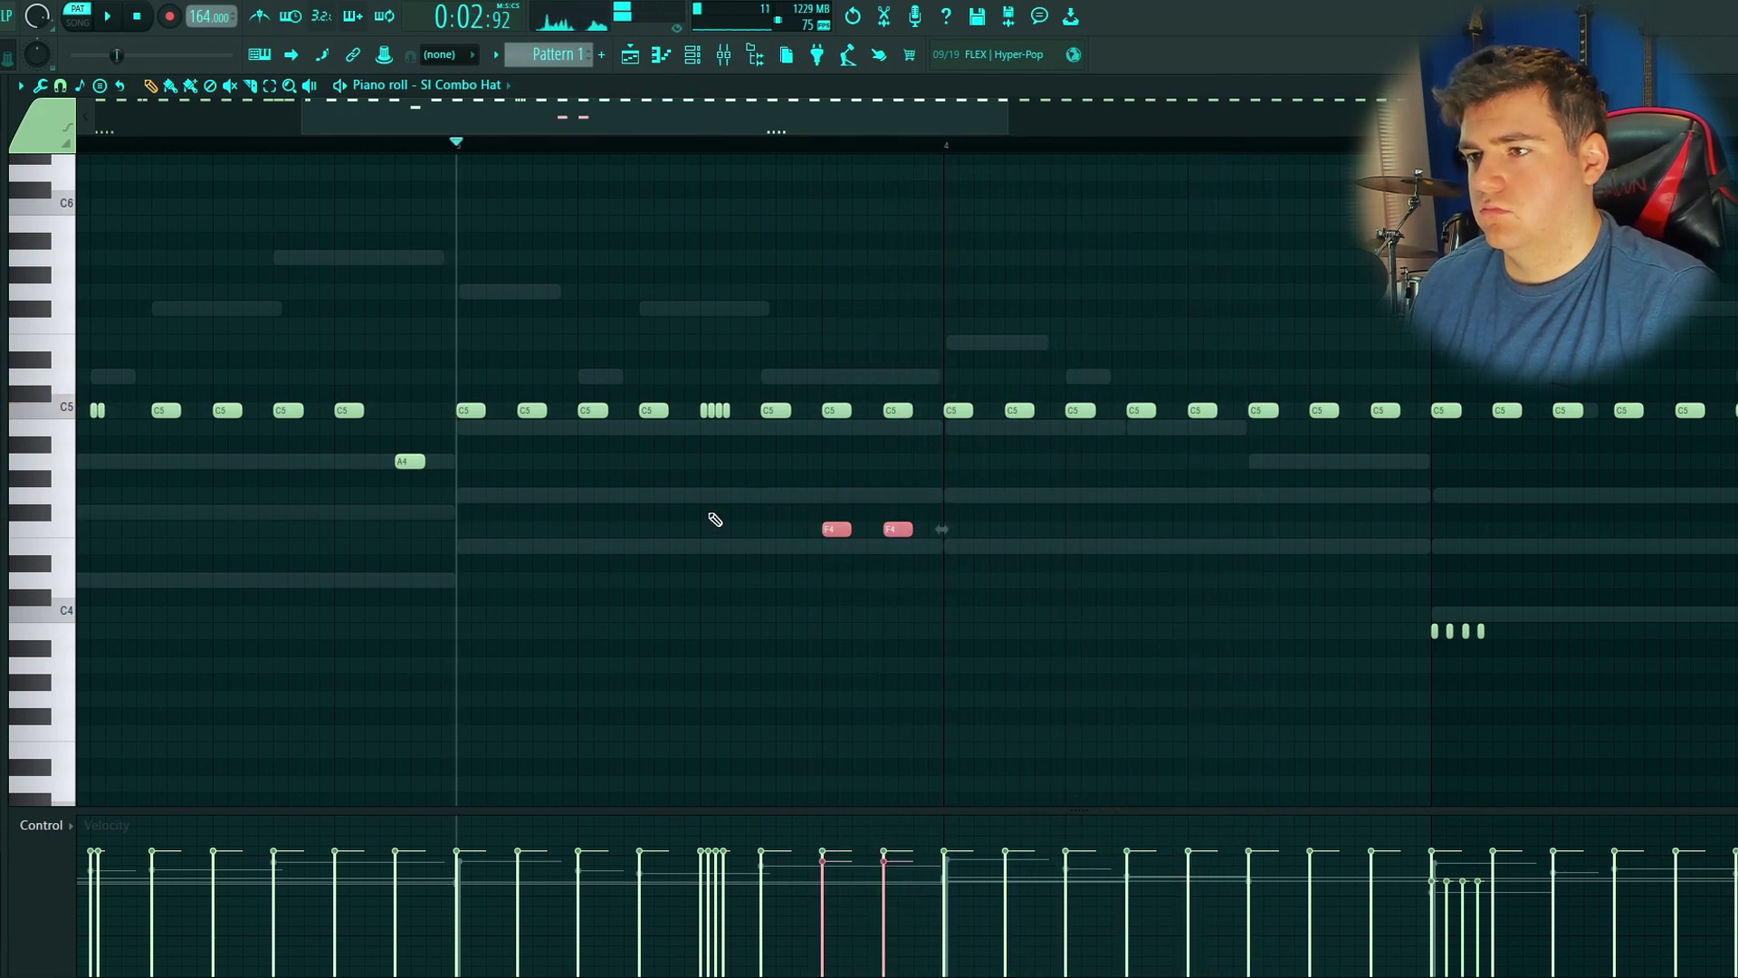
{"action": "key", "text": "shift+Up"}
{"action": "key", "text": "shift+Up"}
{"action": "key", "text": "shift+Up"}
{"action": "key", "text": "shift+Up"}
{"action": "key", "text": "shift+Up"}
{"action": "key", "text": "shift+Up"}
{"action": "key", "text": "shift+Up"}
{"action": "key", "text": "shift+Up"}
{"action": "key", "text": "shift+Up"}
{"action": "key", "text": "shift+Up"}
{"action": "key", "text": "space"}
{"action": "key", "text": "space"}
Step: Lower the second of the two raised hi-hat notes at the end of bar 3 to F4
{"action": "left_click", "coordinate": [884, 535], "text": "ctrl"}
{"action": "left_click_drag", "start_coordinate": [897, 360], "coordinate": [897, 529]}
{"action": "left_click_drag", "start_coordinate": [874, 380], "coordinate": [771, 349]}
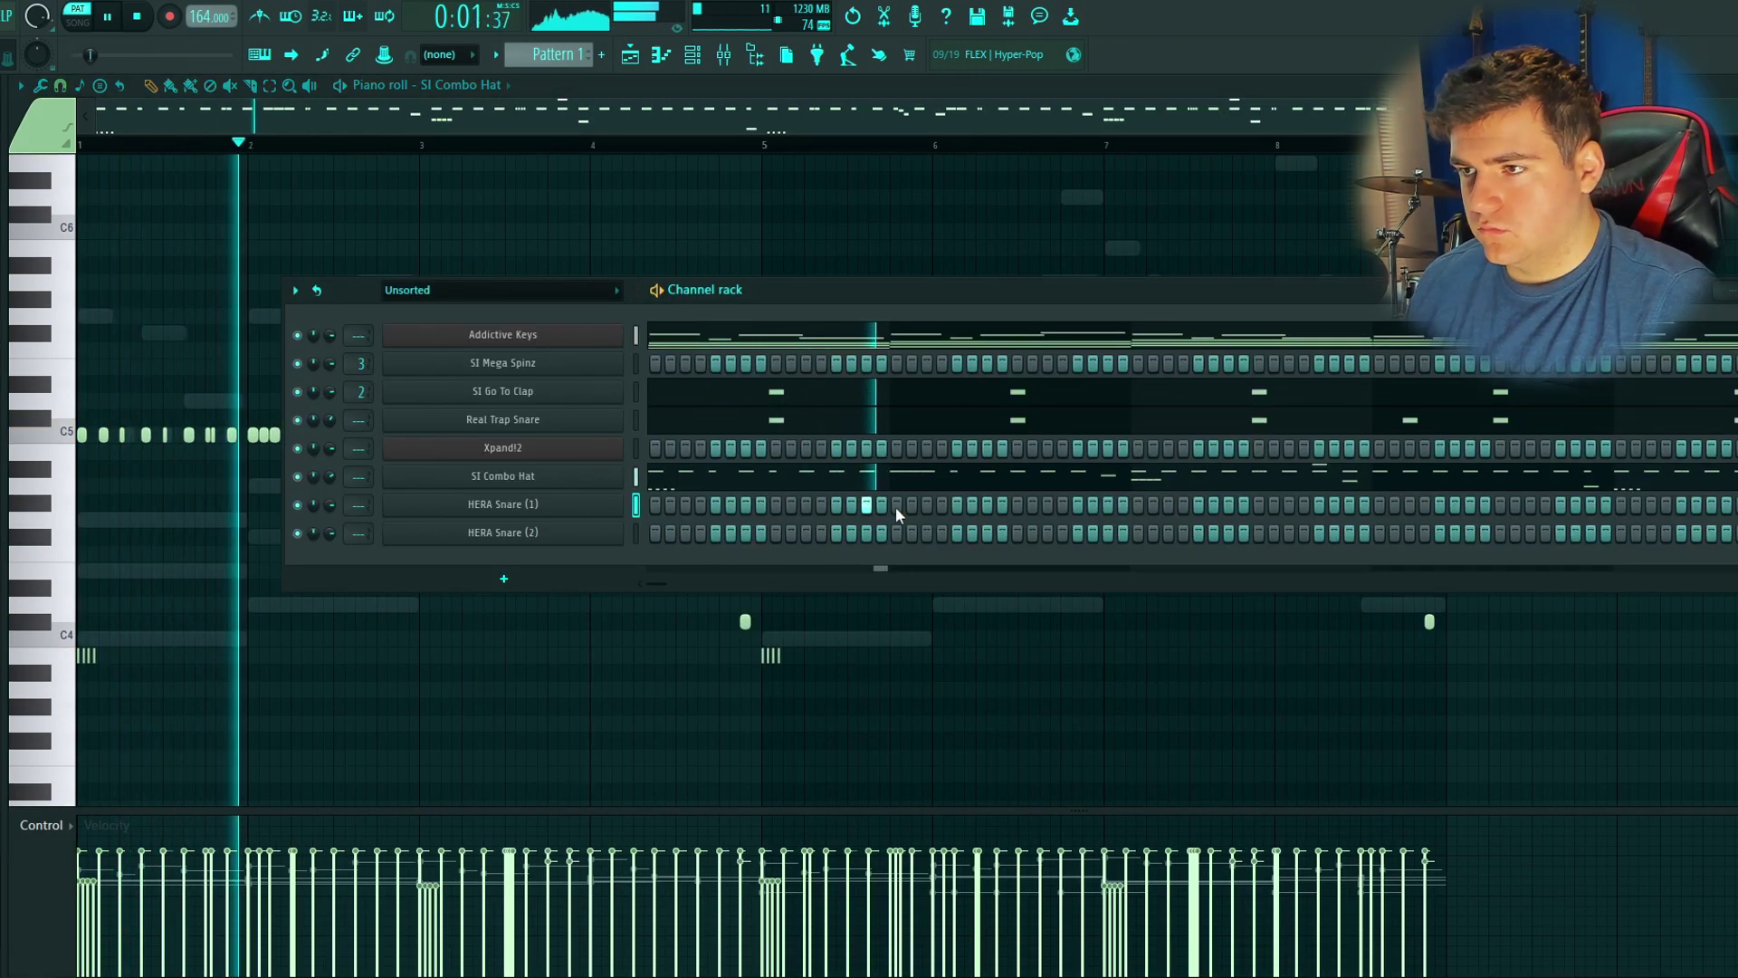
Step: Try HERA Snare (2) hits on step 15 of bar 1 and step 3 of bar 2, then use HERA Snare (1) instead
{"action": "left_click", "coordinate": [867, 533]}
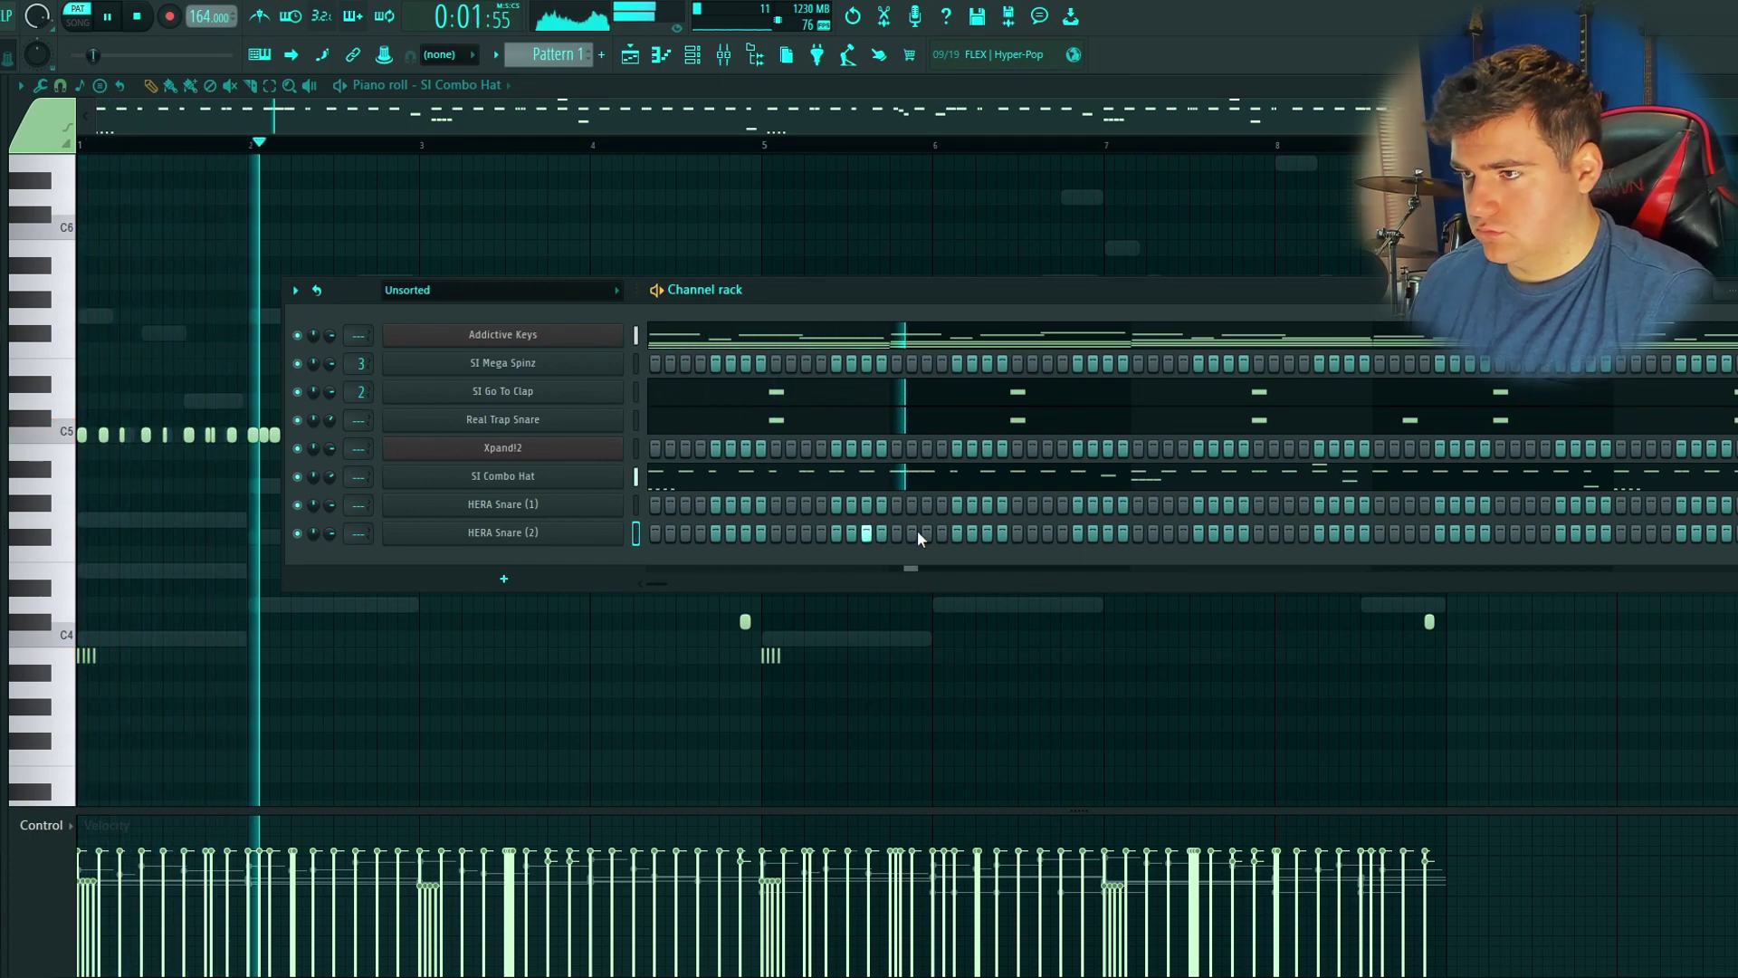
{"action": "left_click", "coordinate": [926, 533]}
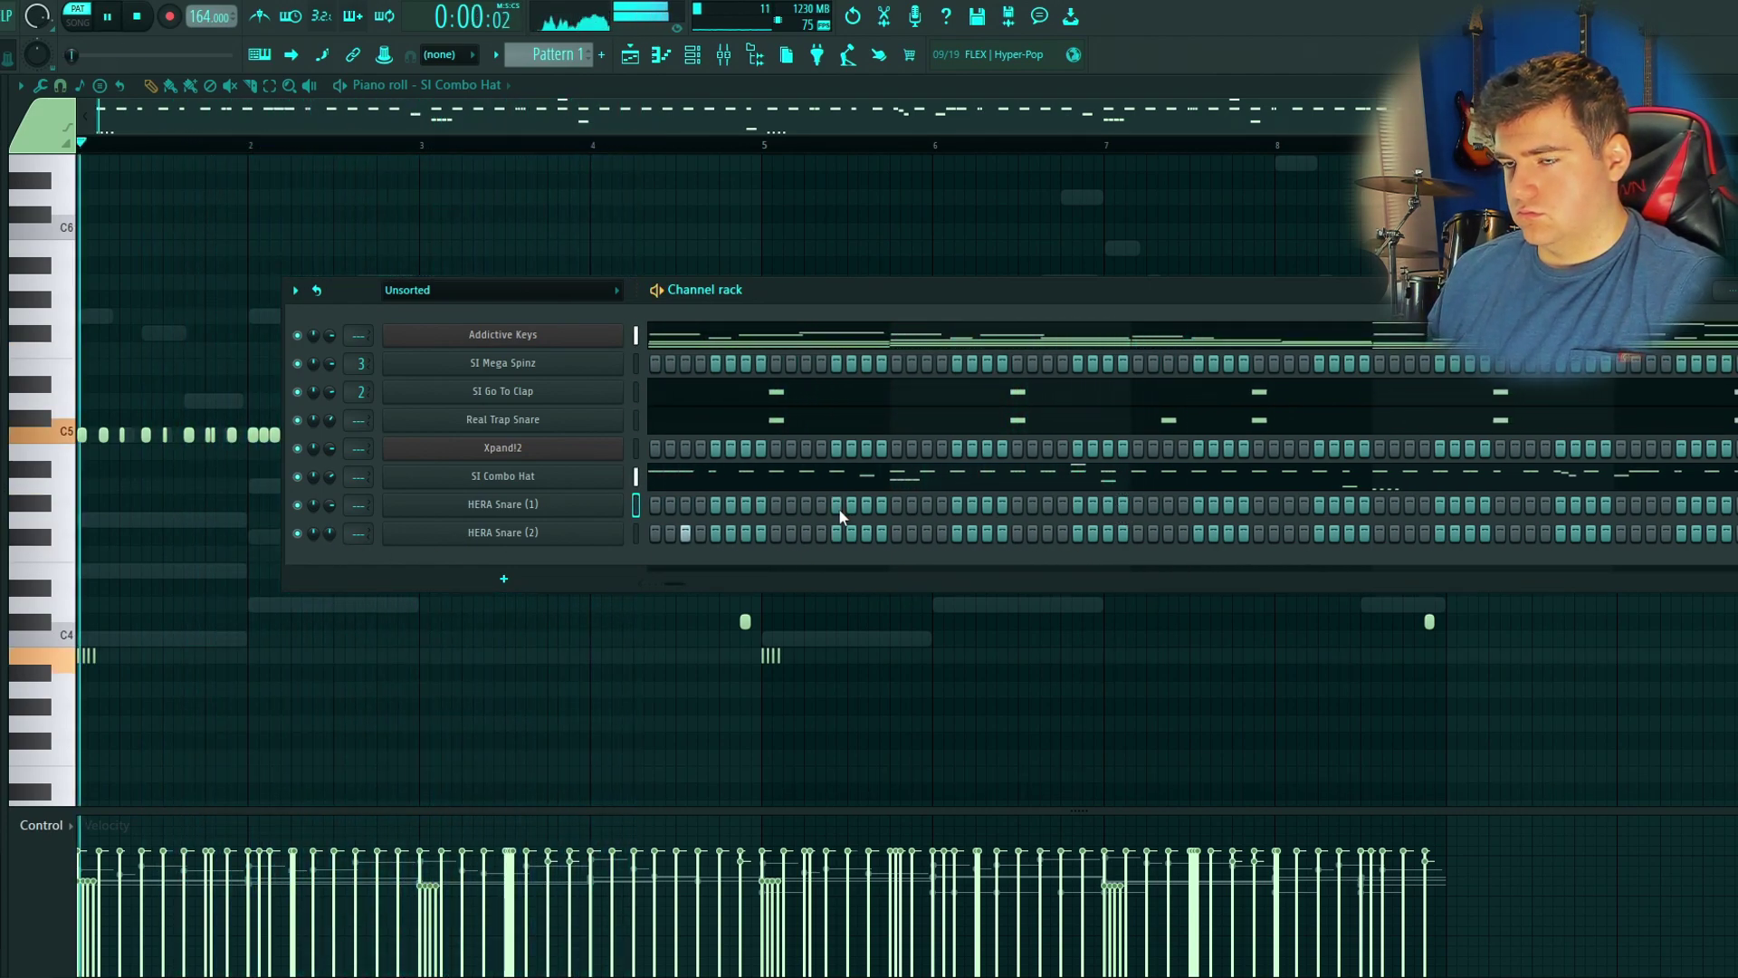
{"action": "right_click", "coordinate": [869, 536]}
{"action": "left_click", "coordinate": [866, 507]}
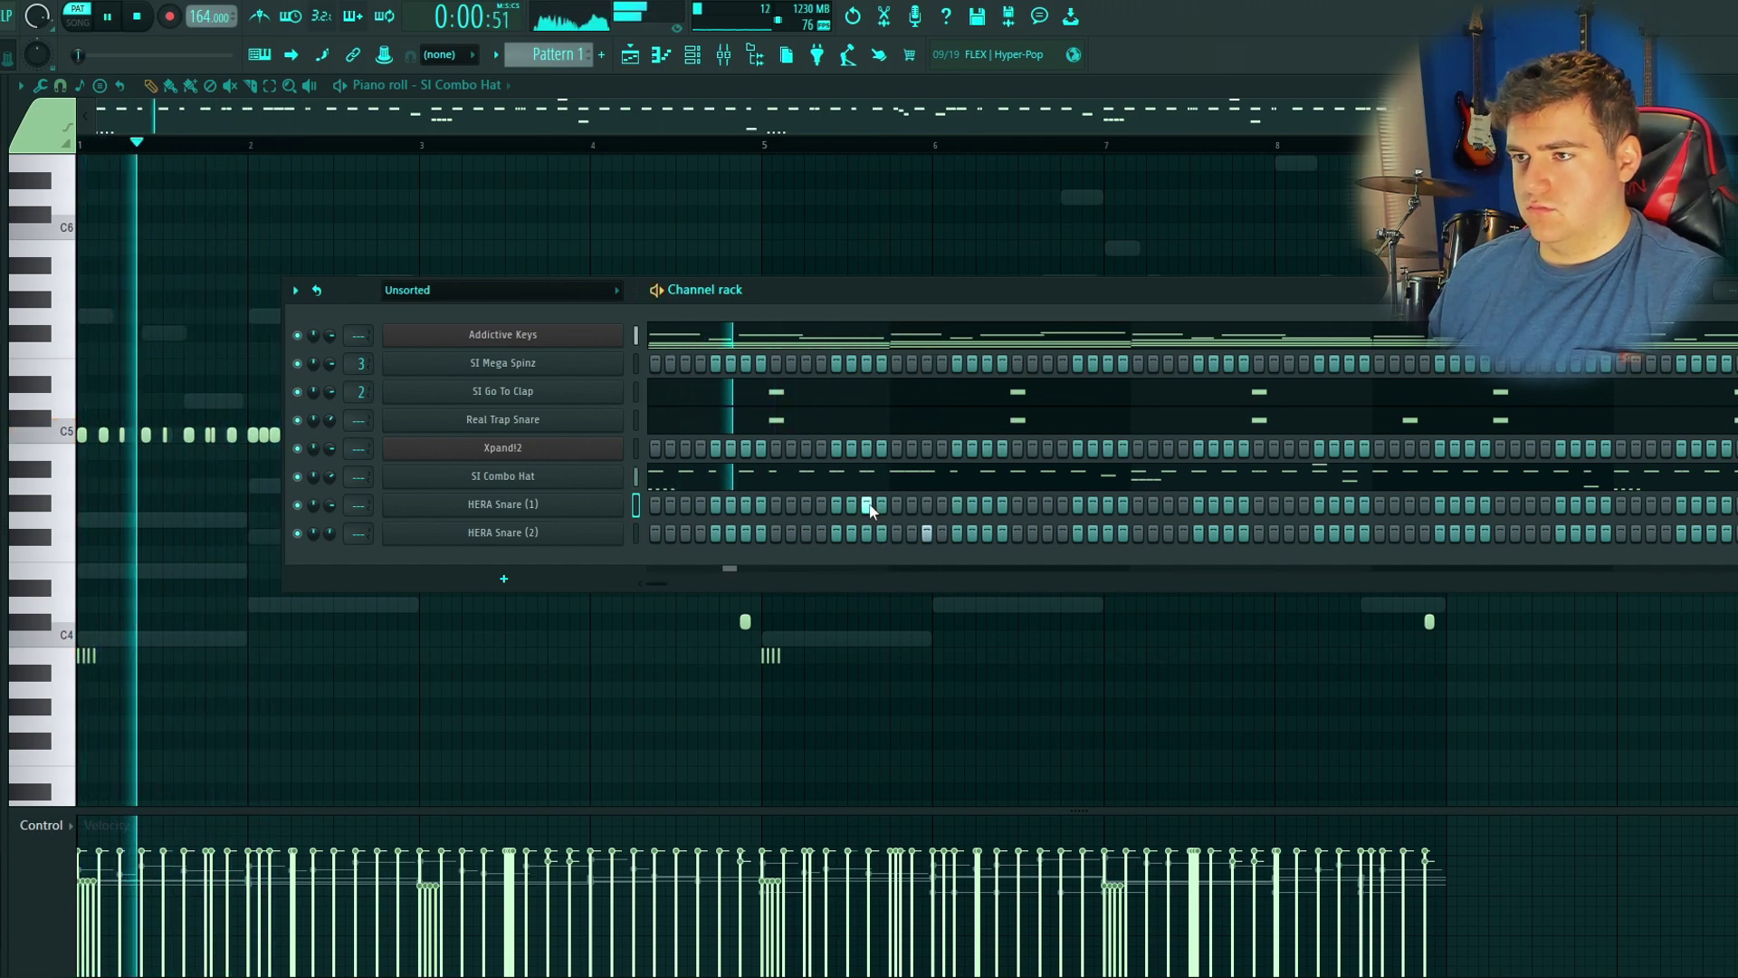
{"action": "left_click", "coordinate": [926, 505]}
{"action": "key", "text": "space"}
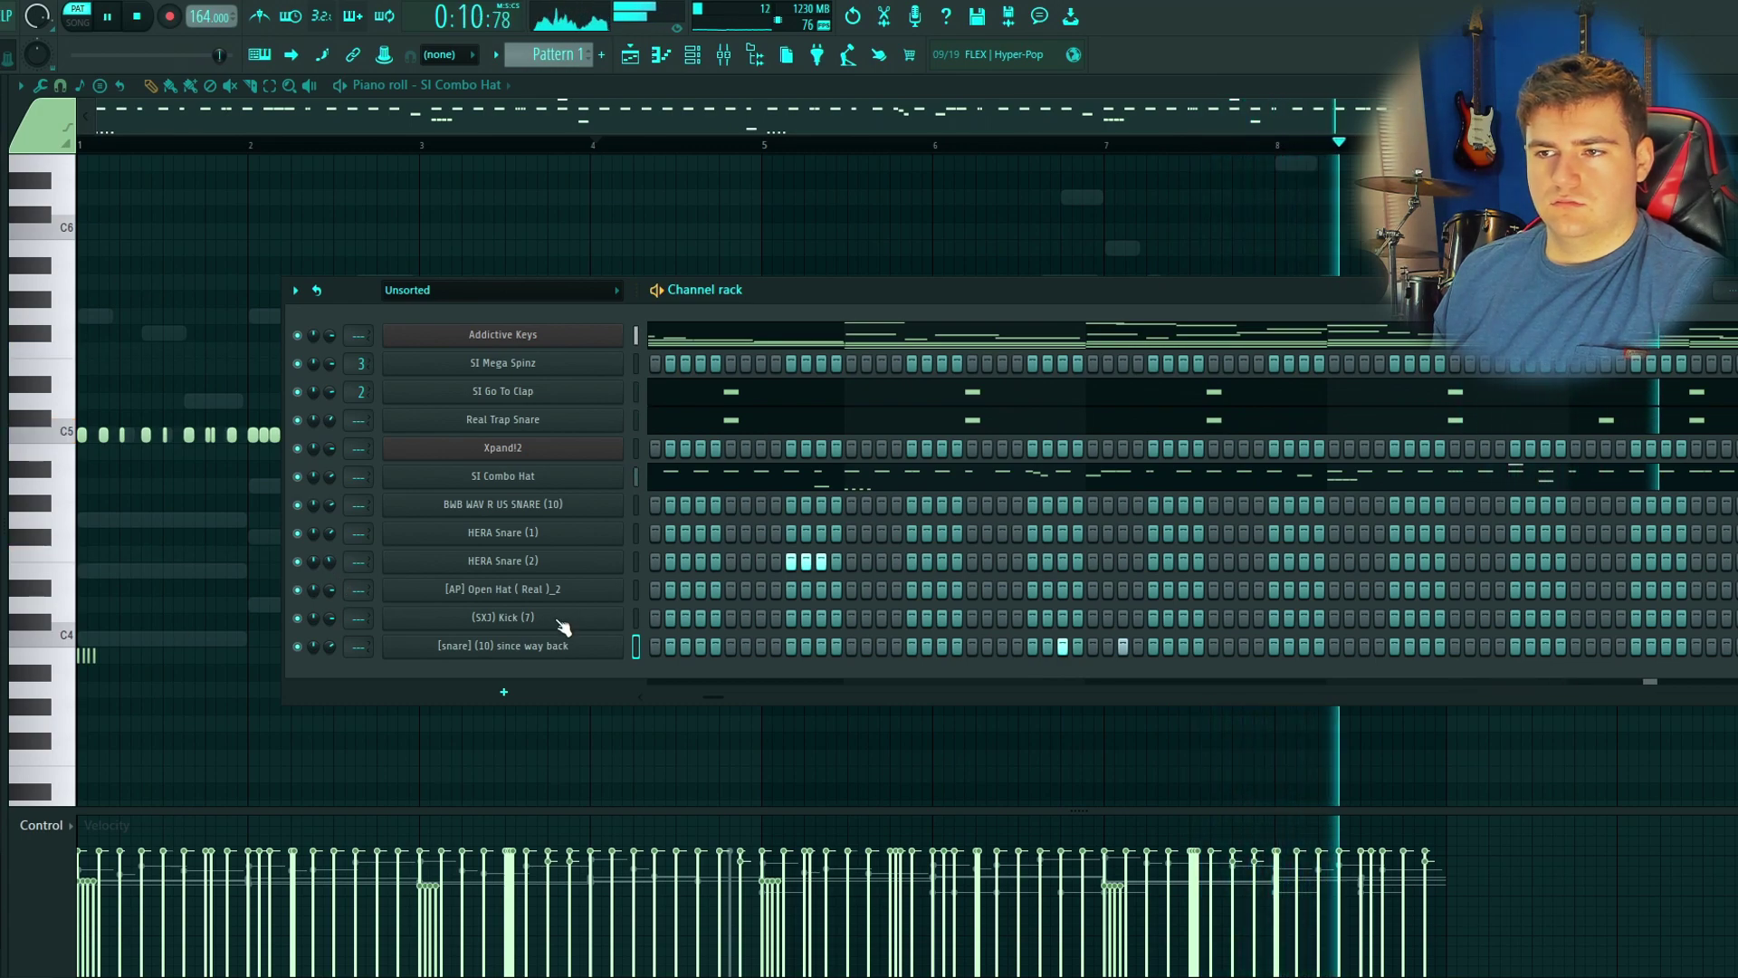
Step: Reorder the channels, placing Xpand!2 below Addictive Keys and the open hat above SI Combo Hat, and play the pattern
{"action": "left_click_drag", "start_coordinate": [521, 597], "coordinate": [512, 364]}
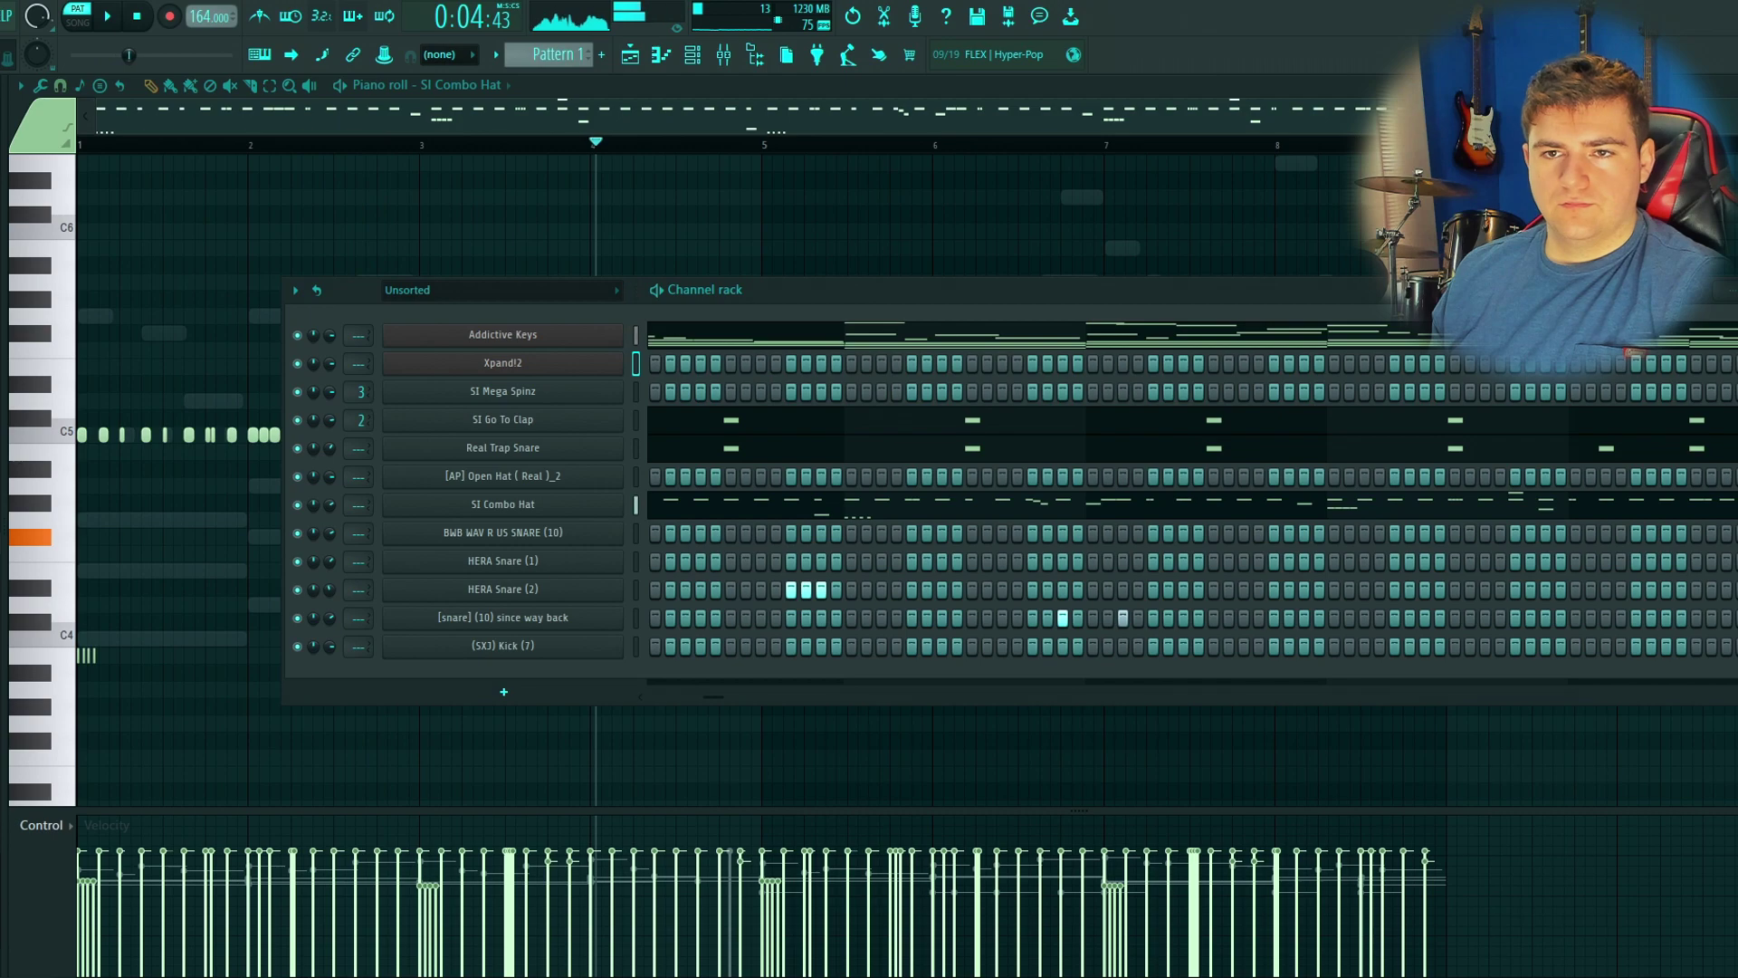
{"action": "key", "text": "space"}
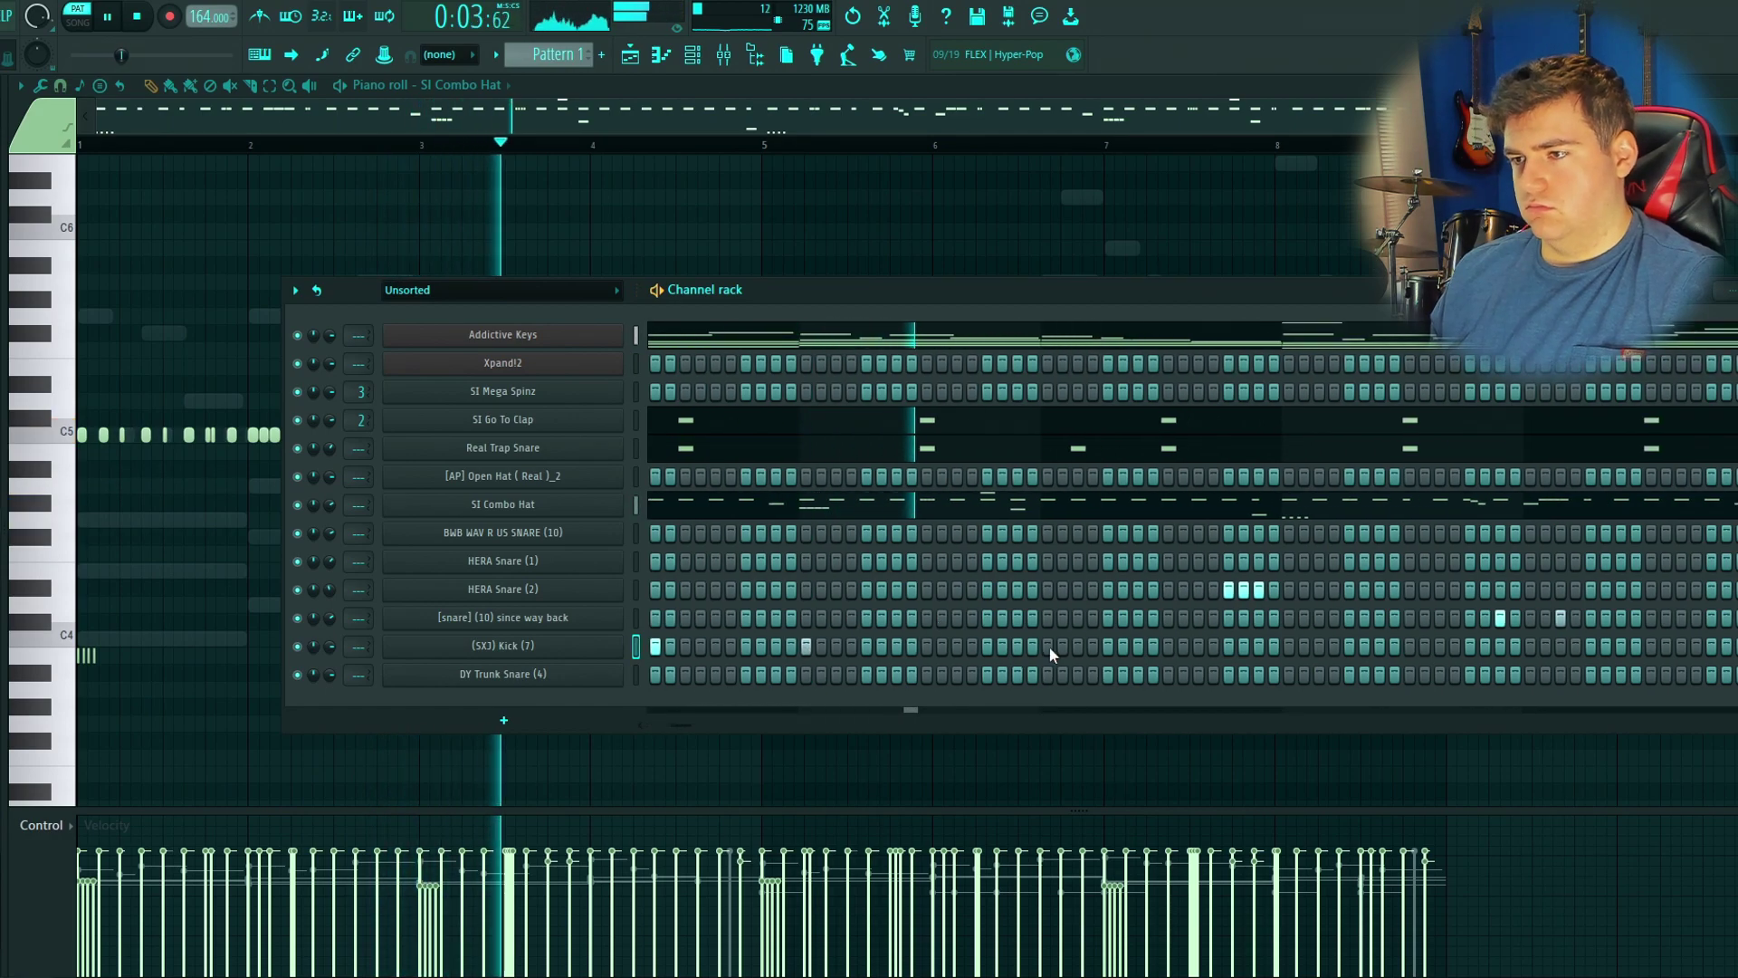
Step: Replace the kick on the first step of bar 4 with one on step 15 of bar 3, trying step 13 too
{"action": "key", "text": "space"}
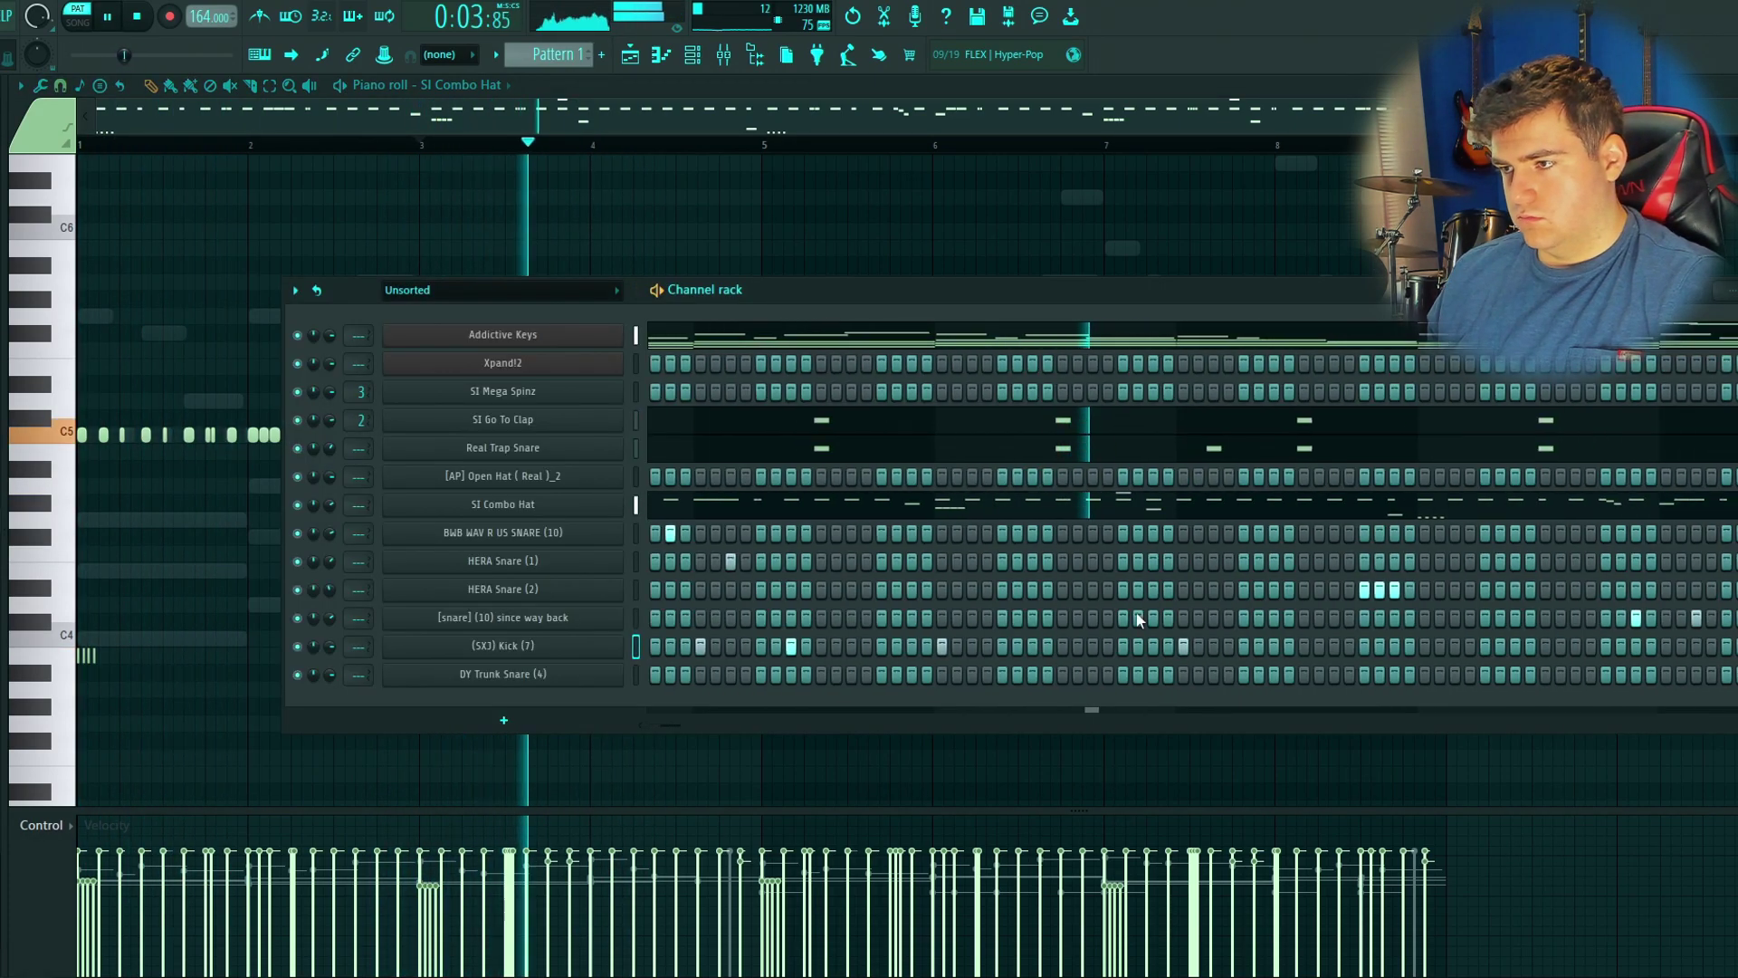
{"action": "left_click", "coordinate": [1155, 645]}
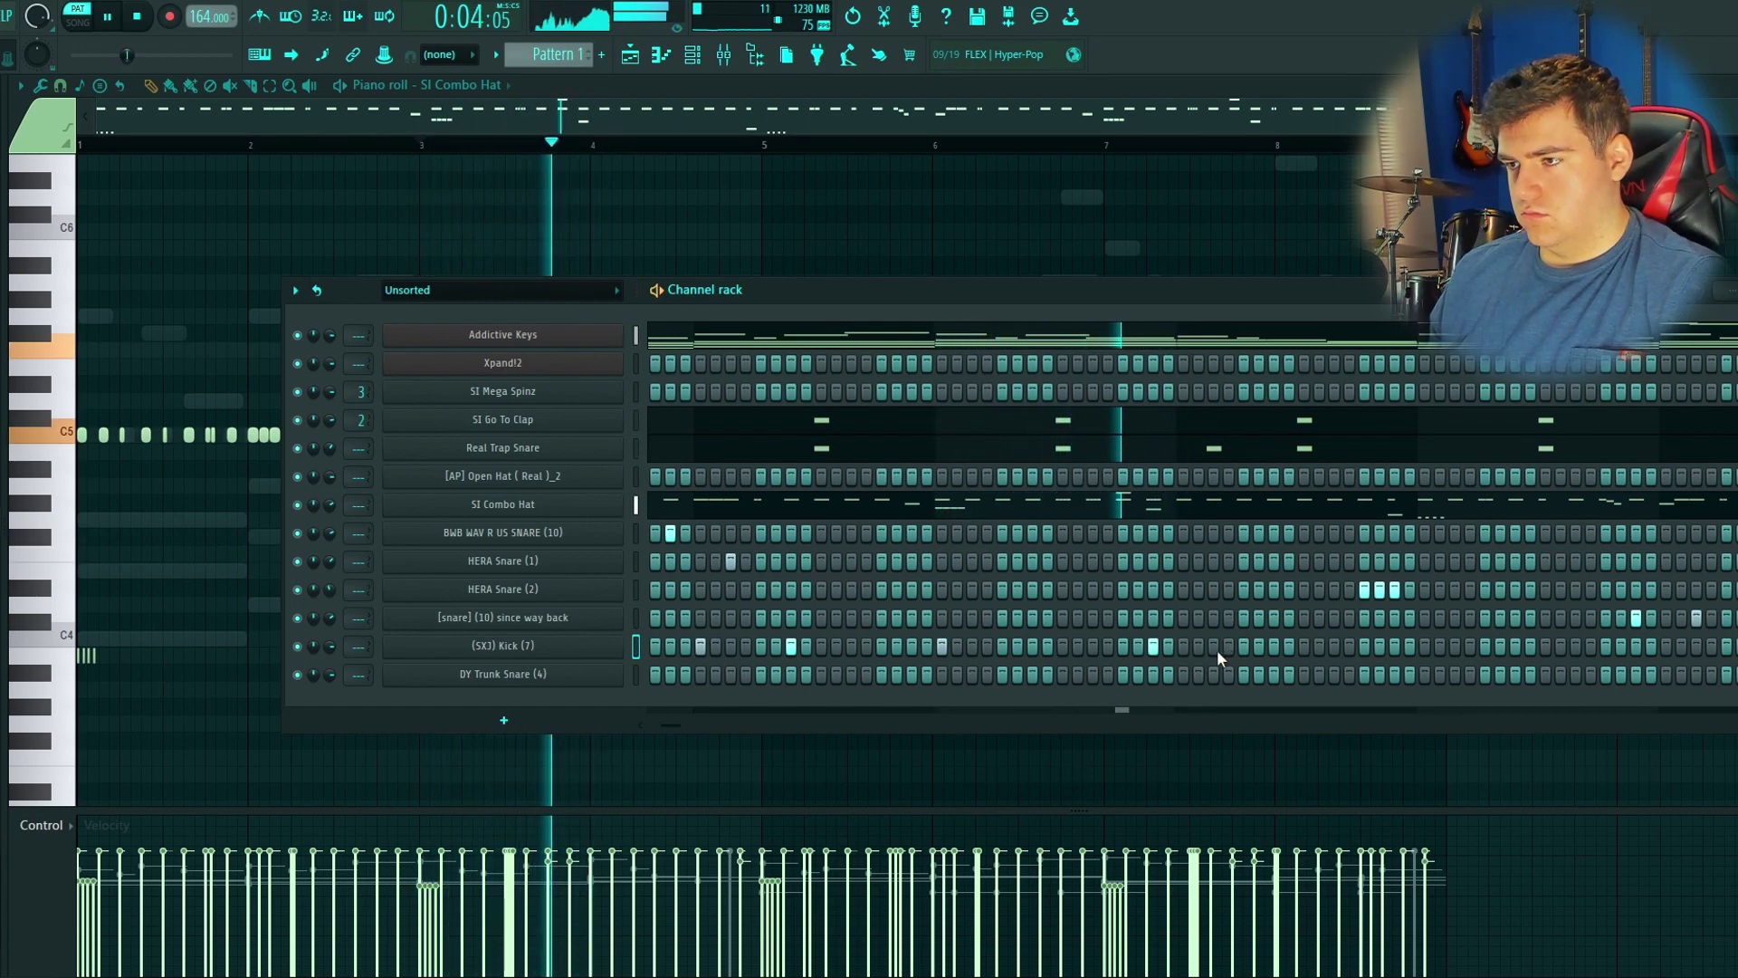
{"action": "left_click", "coordinate": [1125, 645]}
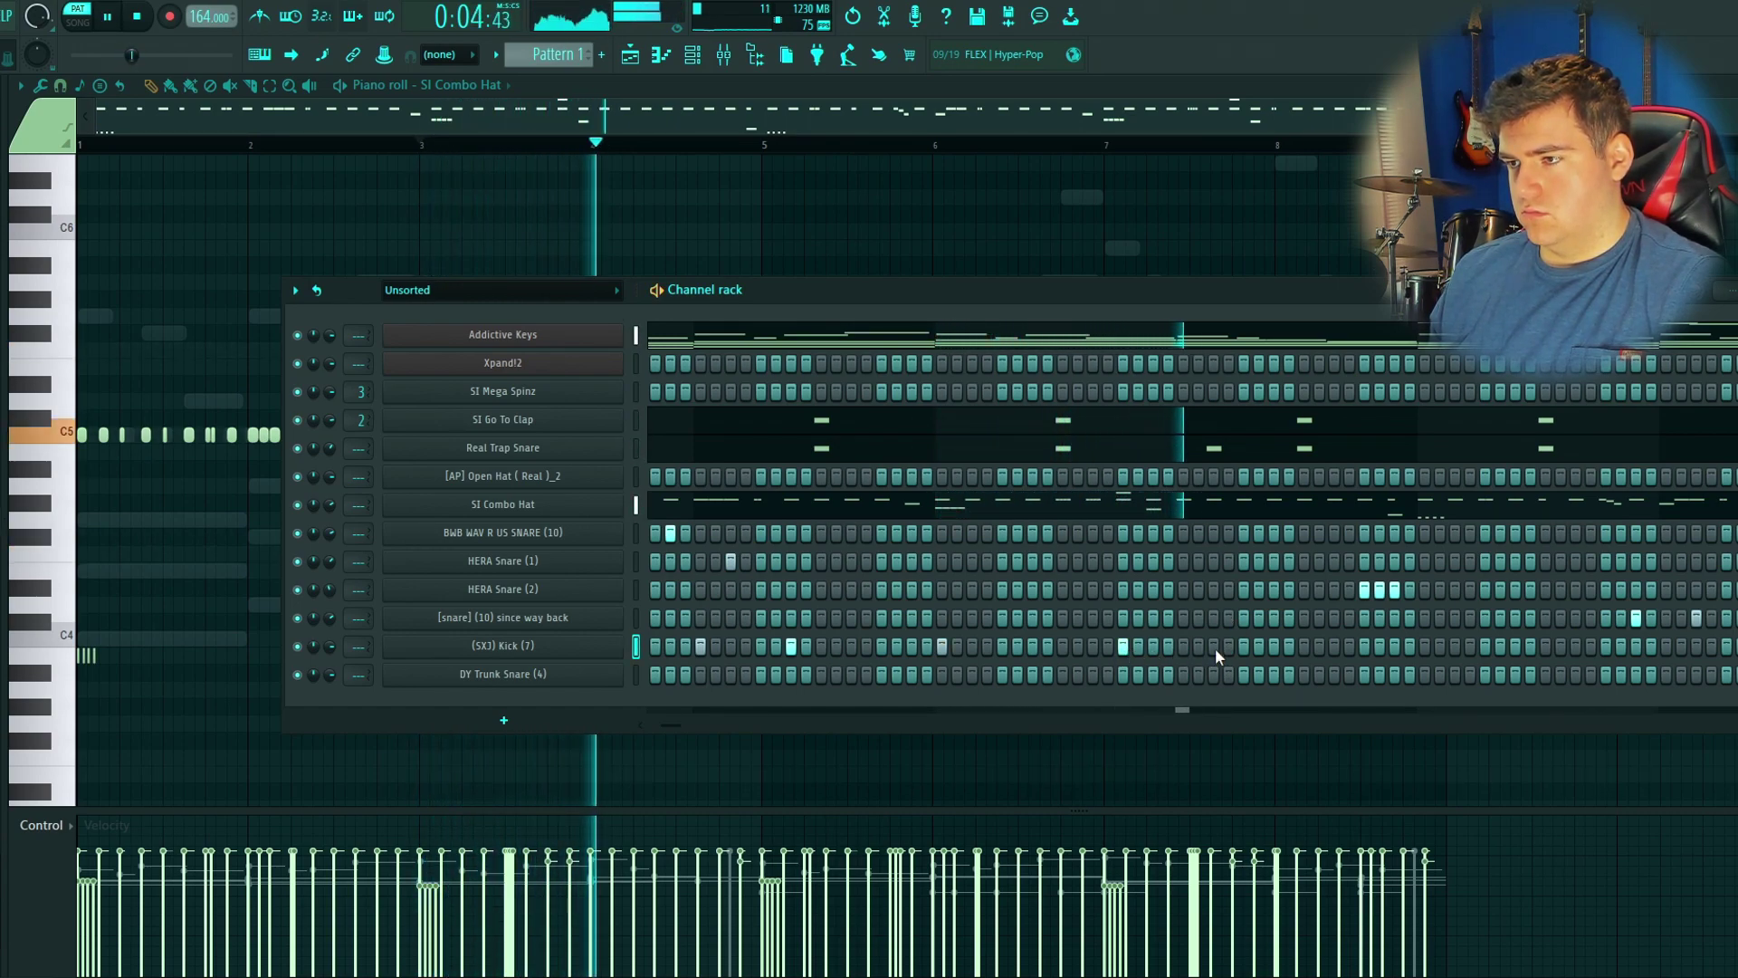
{"action": "key", "text": "space"}
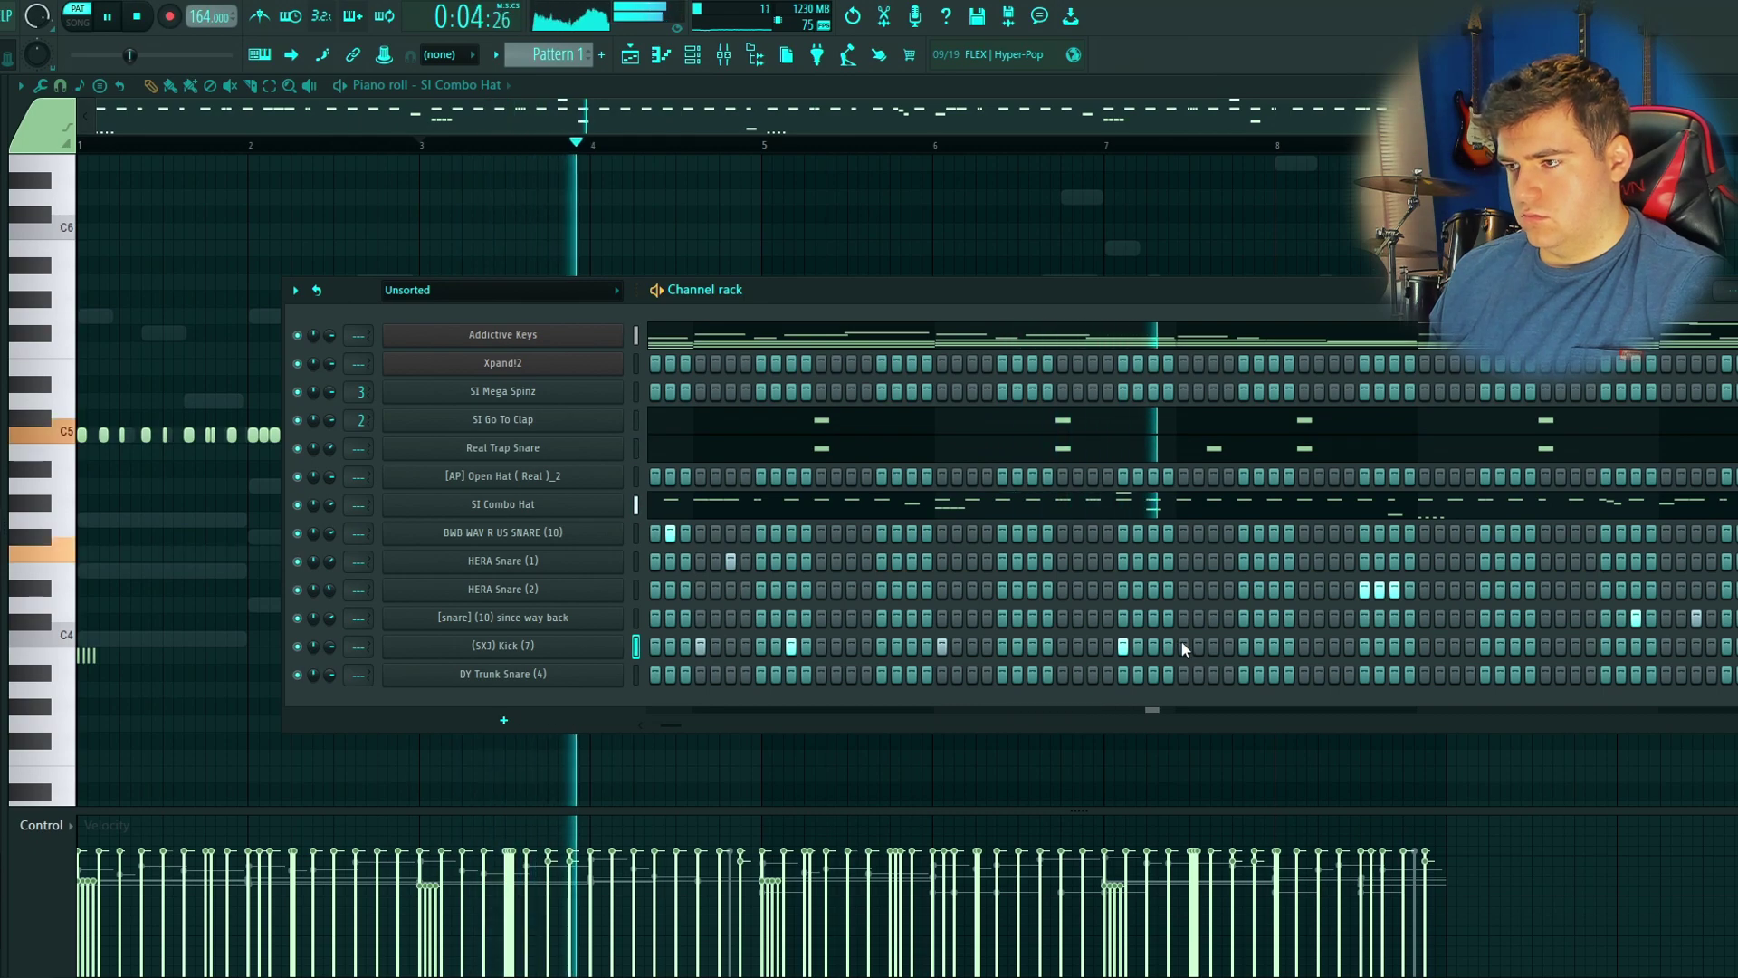
{"action": "left_click", "coordinate": [1154, 645]}
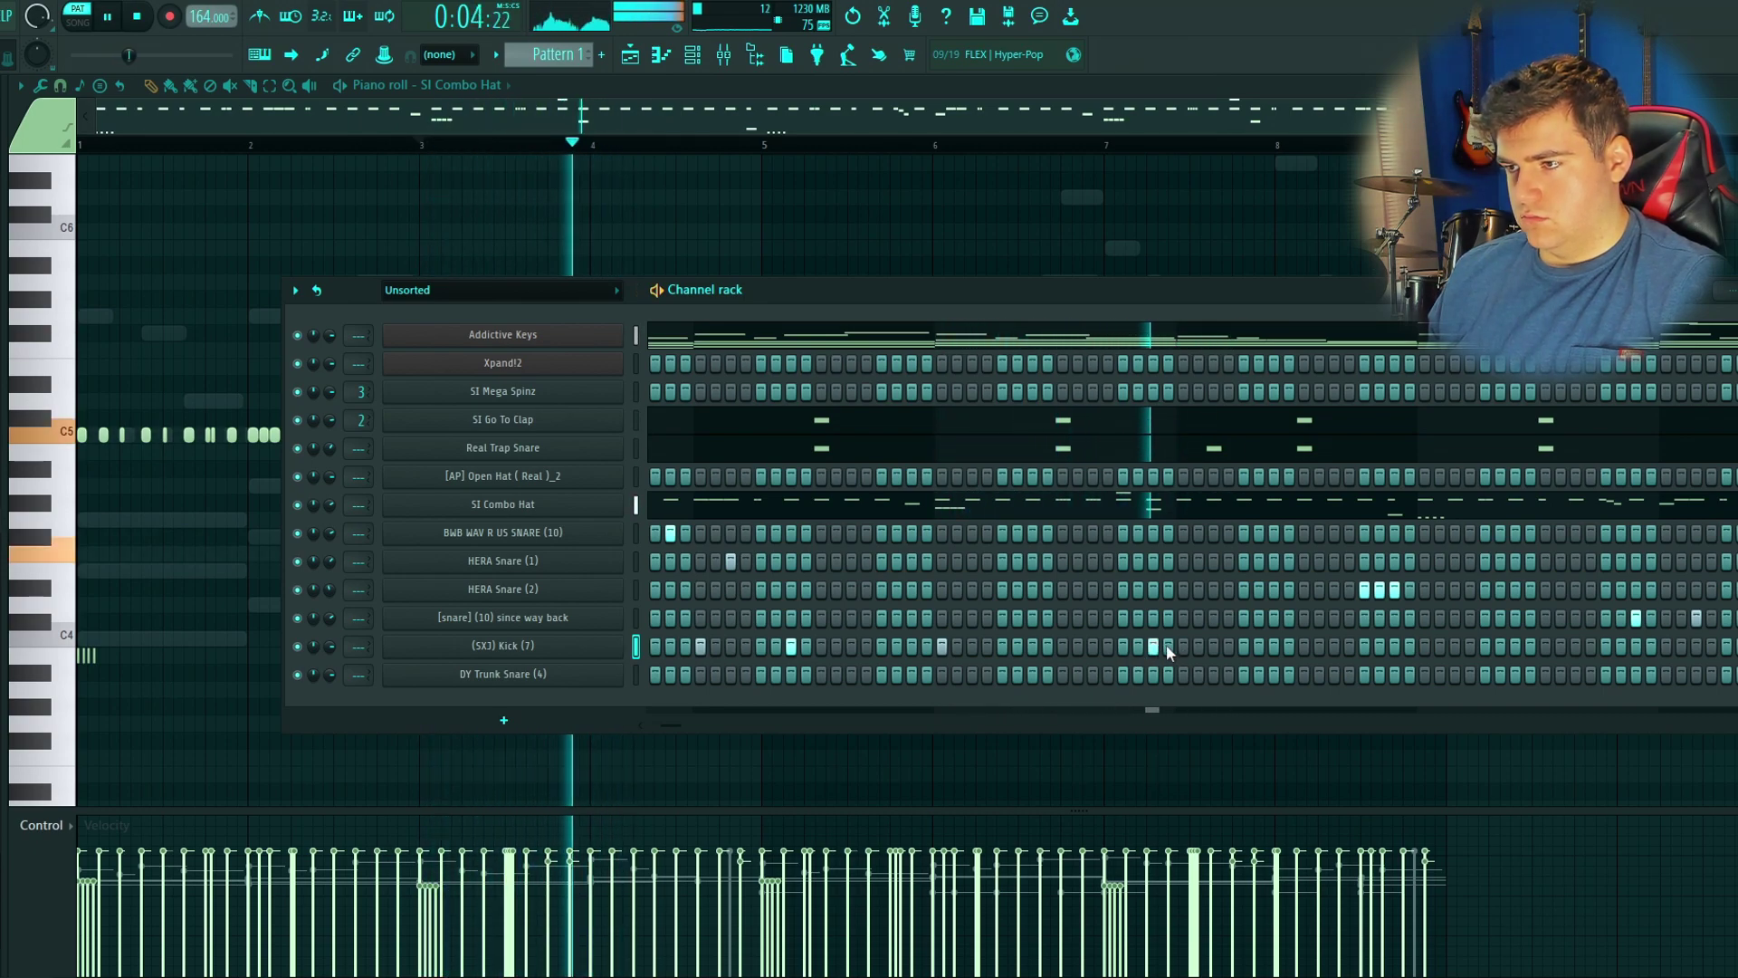
Step: Open the (SXJ) Kick (7) pattern in the piano roll while it plays
{"action": "key", "text": "space"}
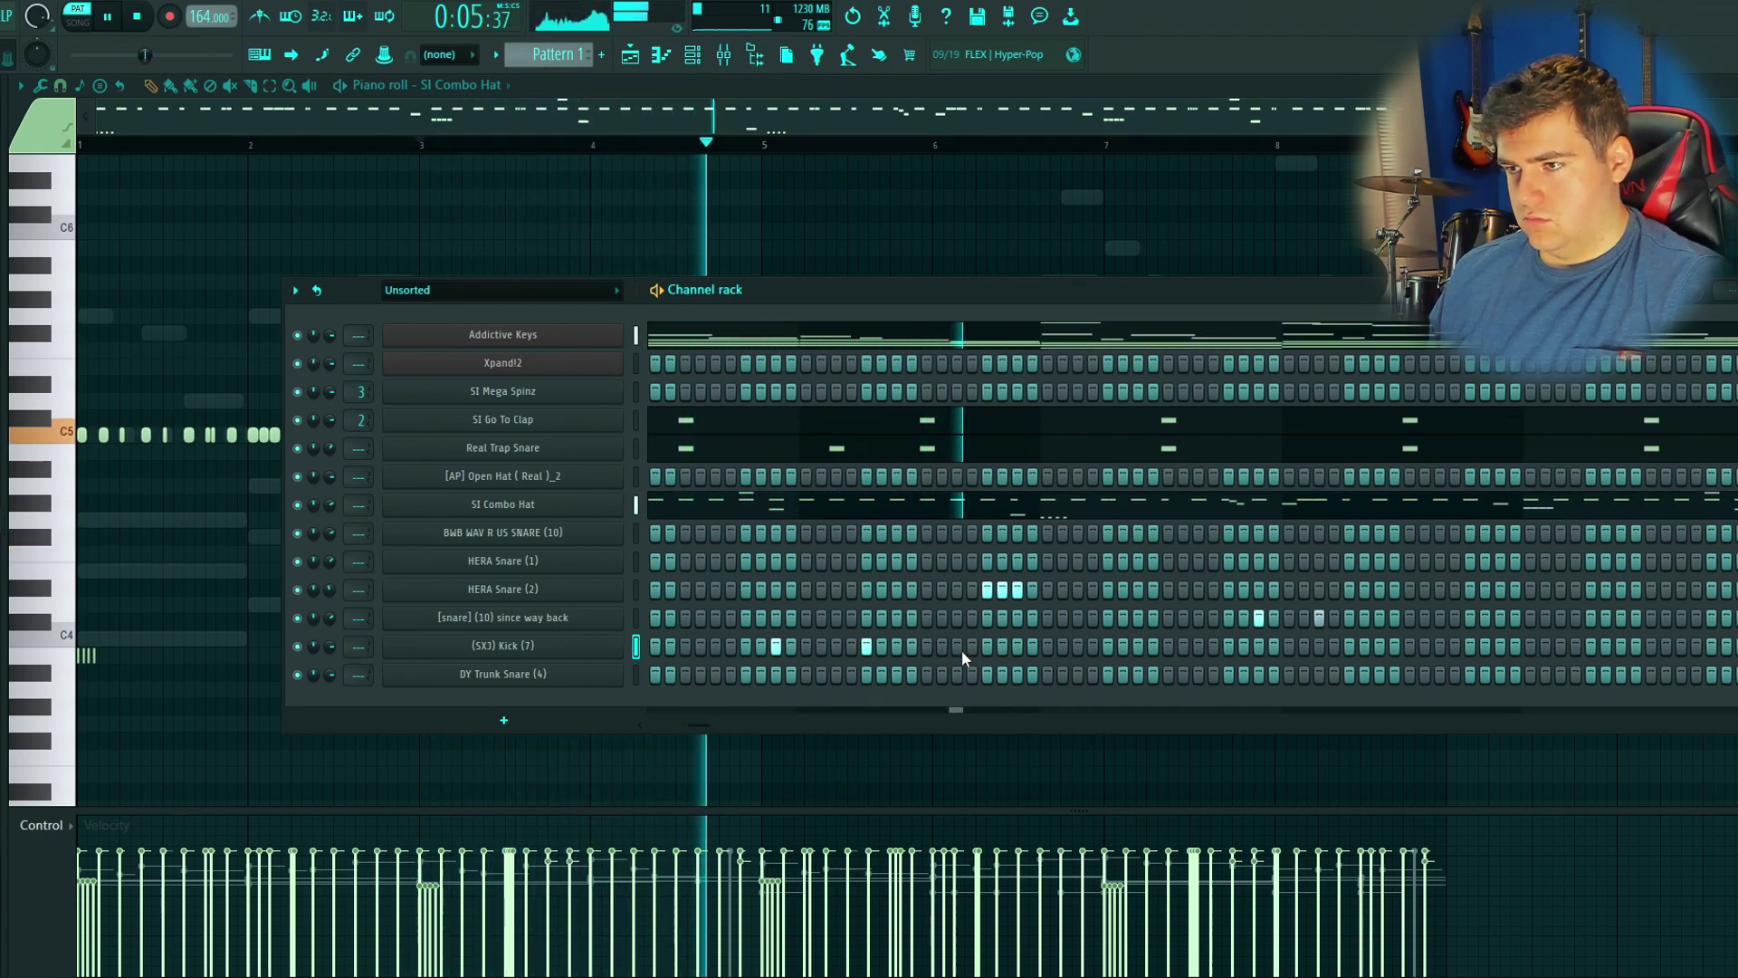
{"action": "right_click", "coordinate": [621, 641]}
{"action": "left_click", "coordinate": [703, 657]}
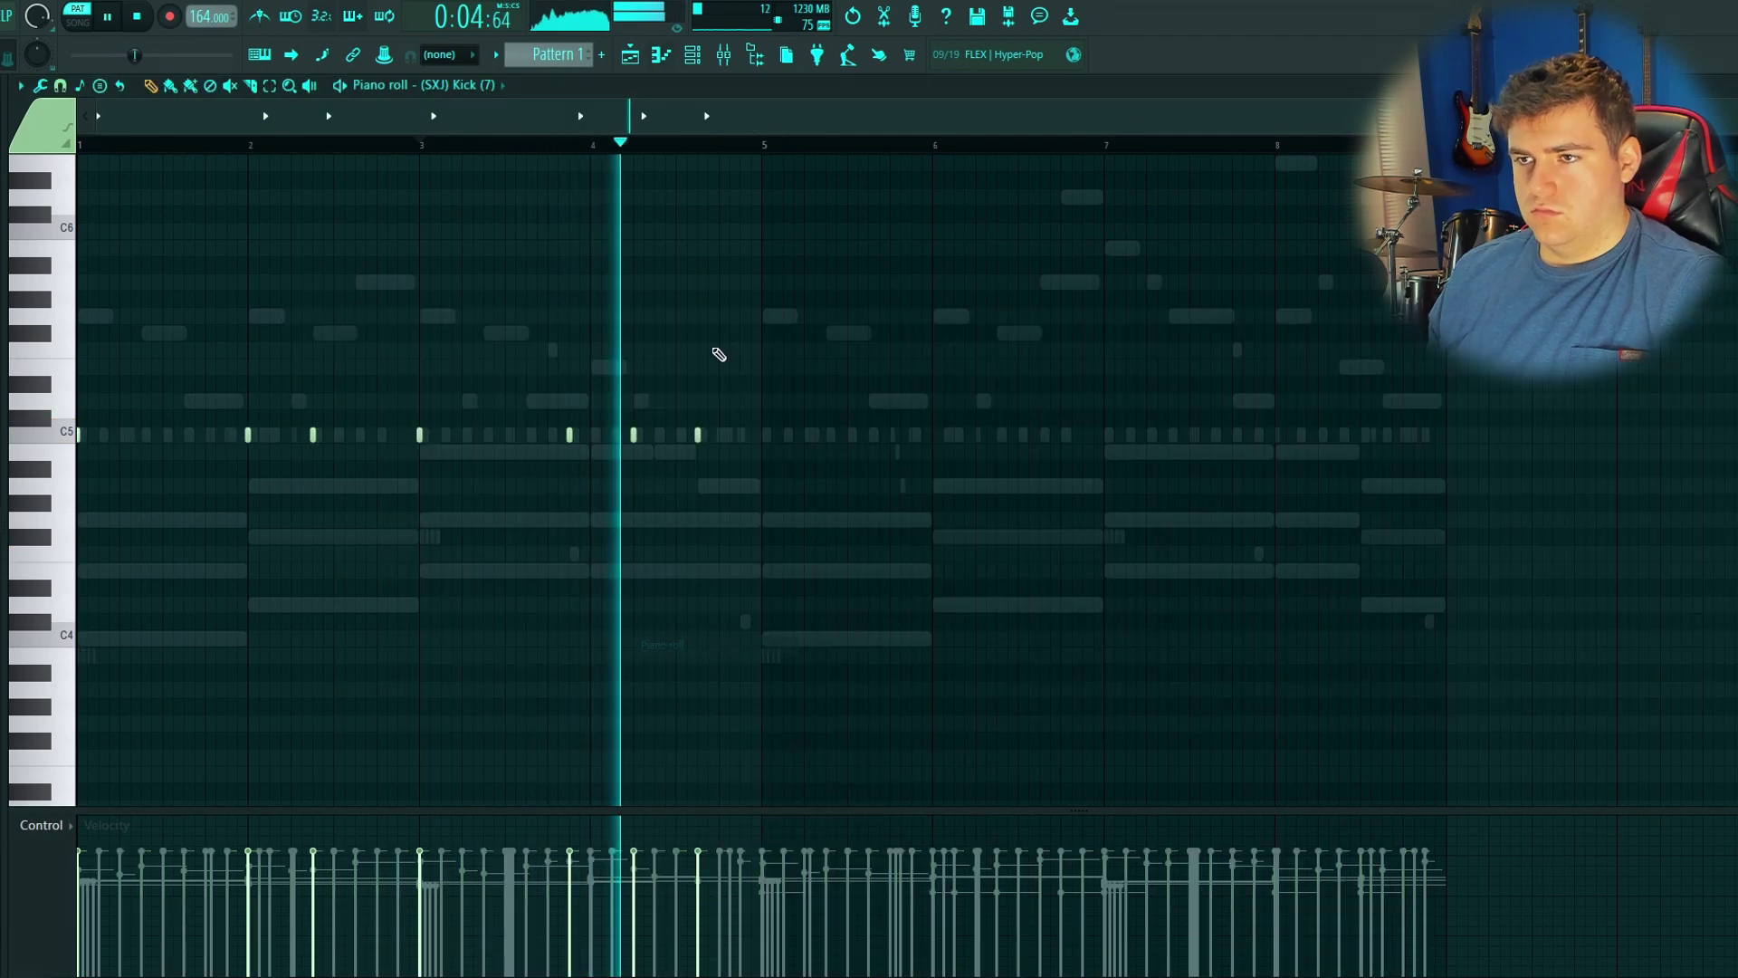
Step: Adjust the fade-out of the SI Combo Hat sample down to none and close its sampler settings
{"action": "mouse_move", "coordinate": [517, 513]}
{"action": "left_mouse_down"}
{"action": "mouse_move", "coordinate": [517, 494]}
{"action": "mouse_move", "coordinate": [513, 528]}
{"action": "mouse_move", "coordinate": [515, 502]}
{"action": "left_mouse_up"}
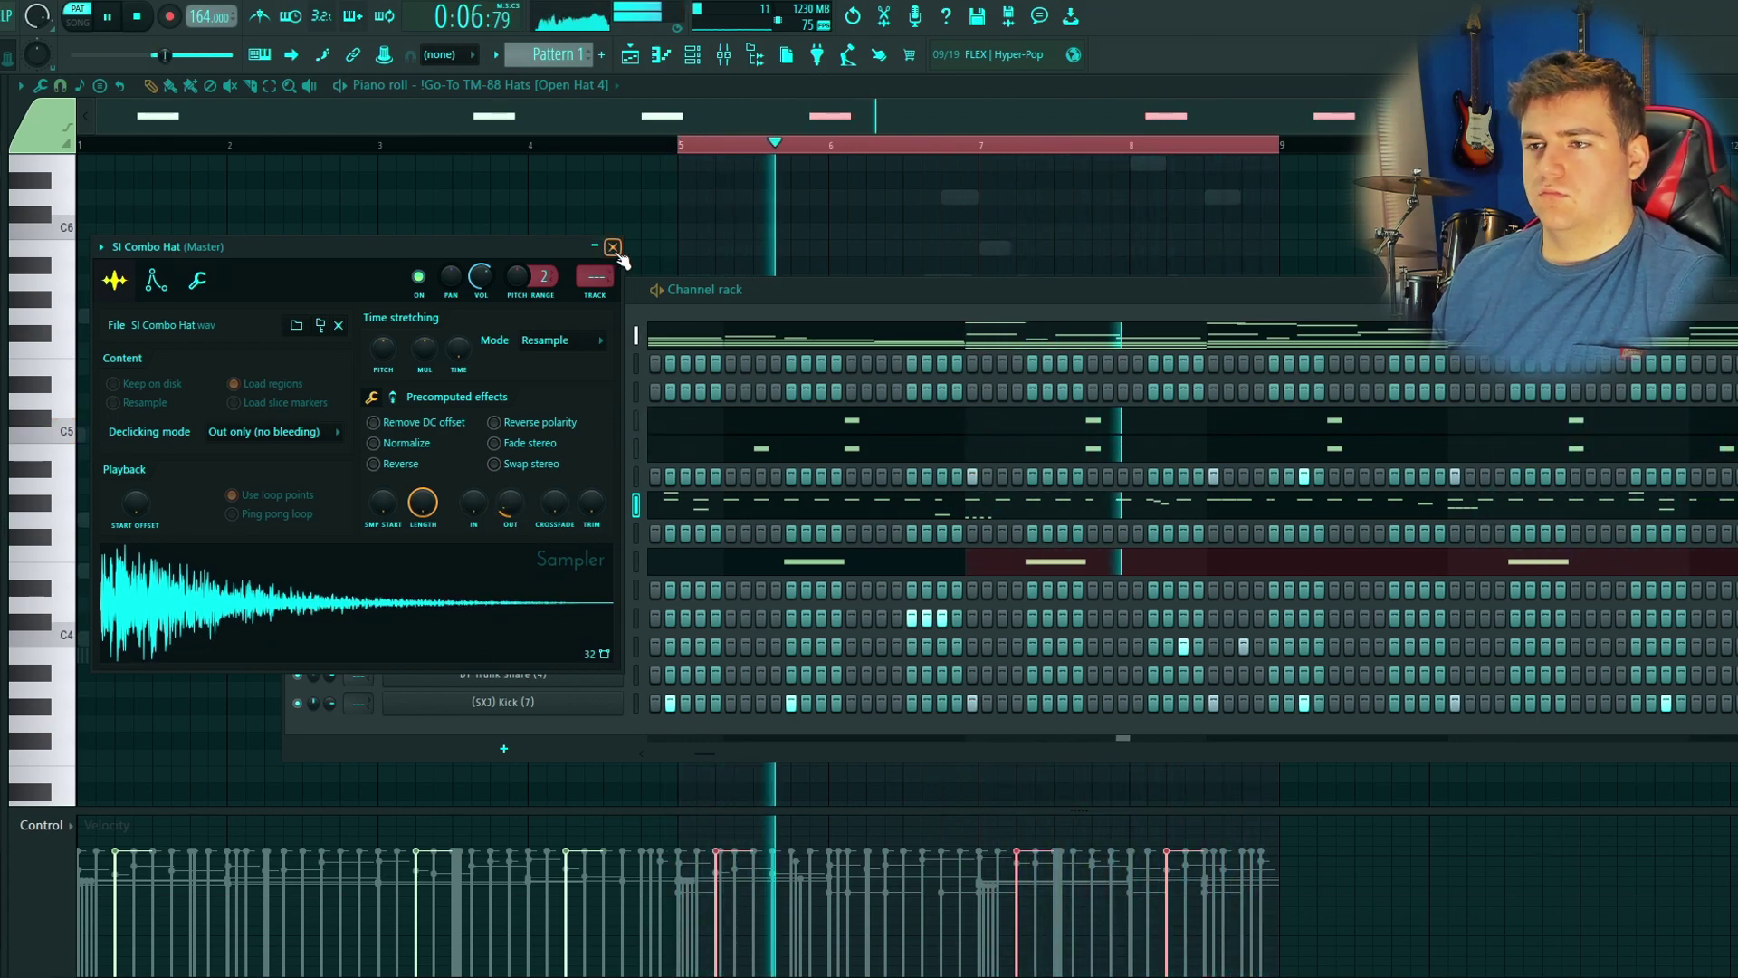
{"action": "left_click_drag", "start_coordinate": [511, 510], "coordinate": [493, 568]}
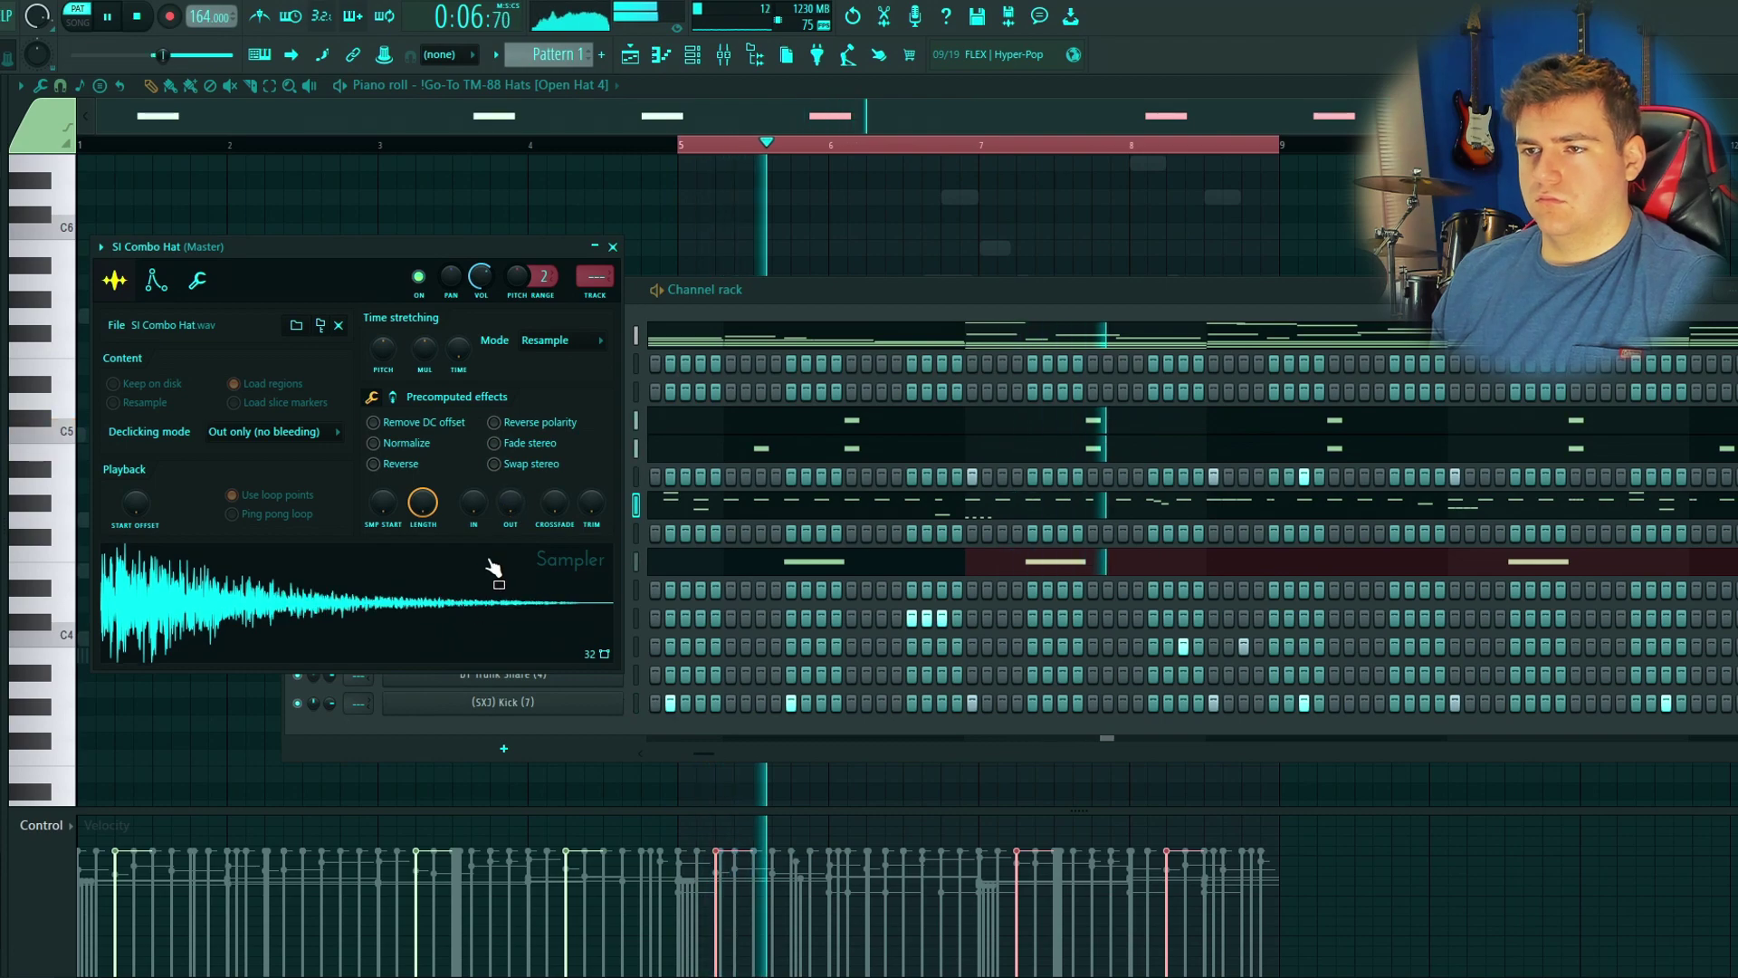
{"action": "left_click", "coordinate": [613, 247]}
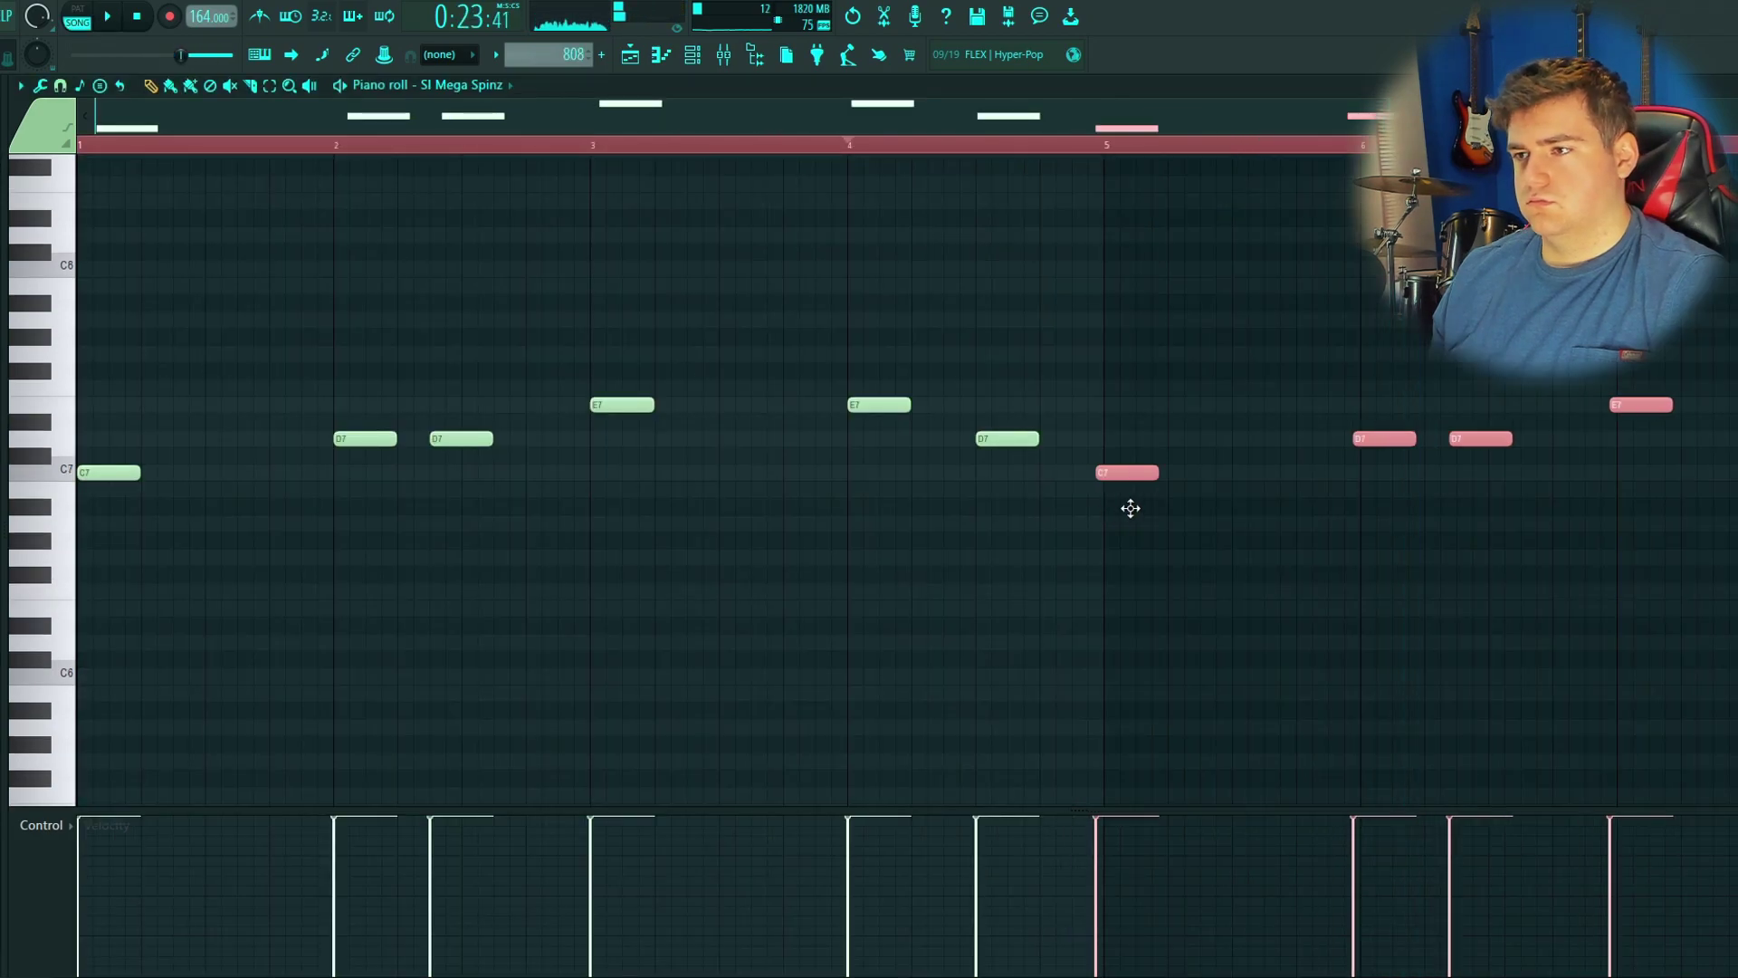
Step: Add a third D7 note to bar 6 of the 808 pattern, starting on step 13 and ending at bar 7
{"action": "key", "text": "space"}
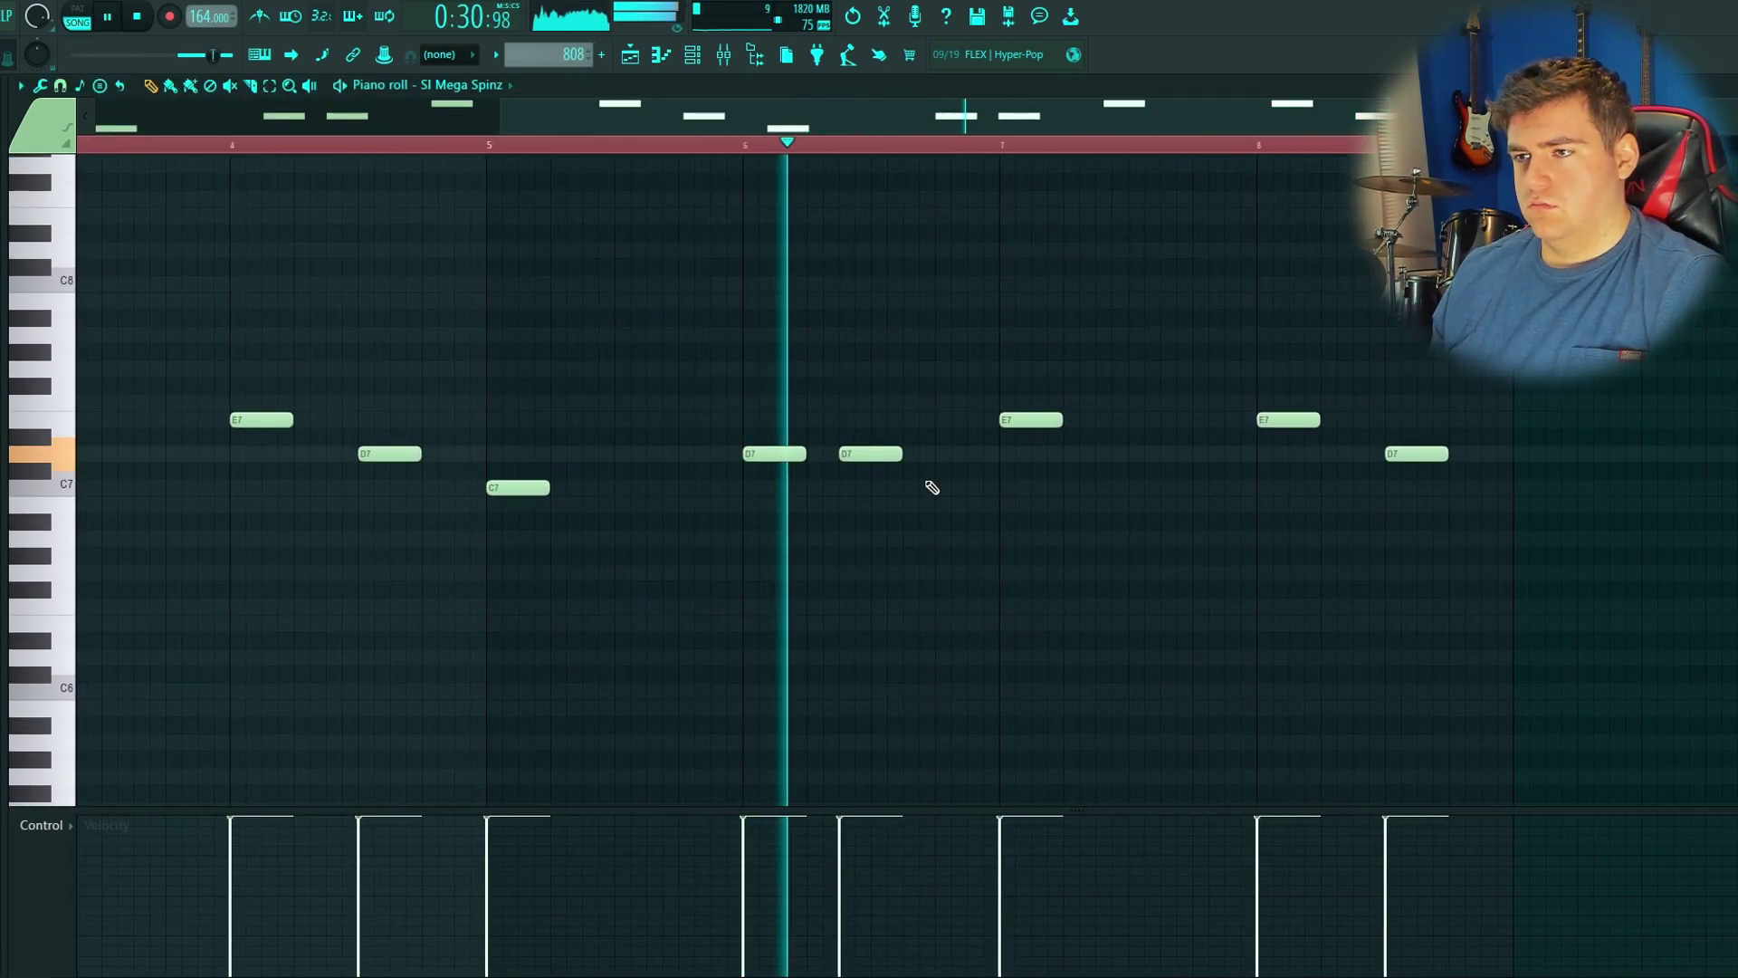
{"action": "key", "text": "space"}
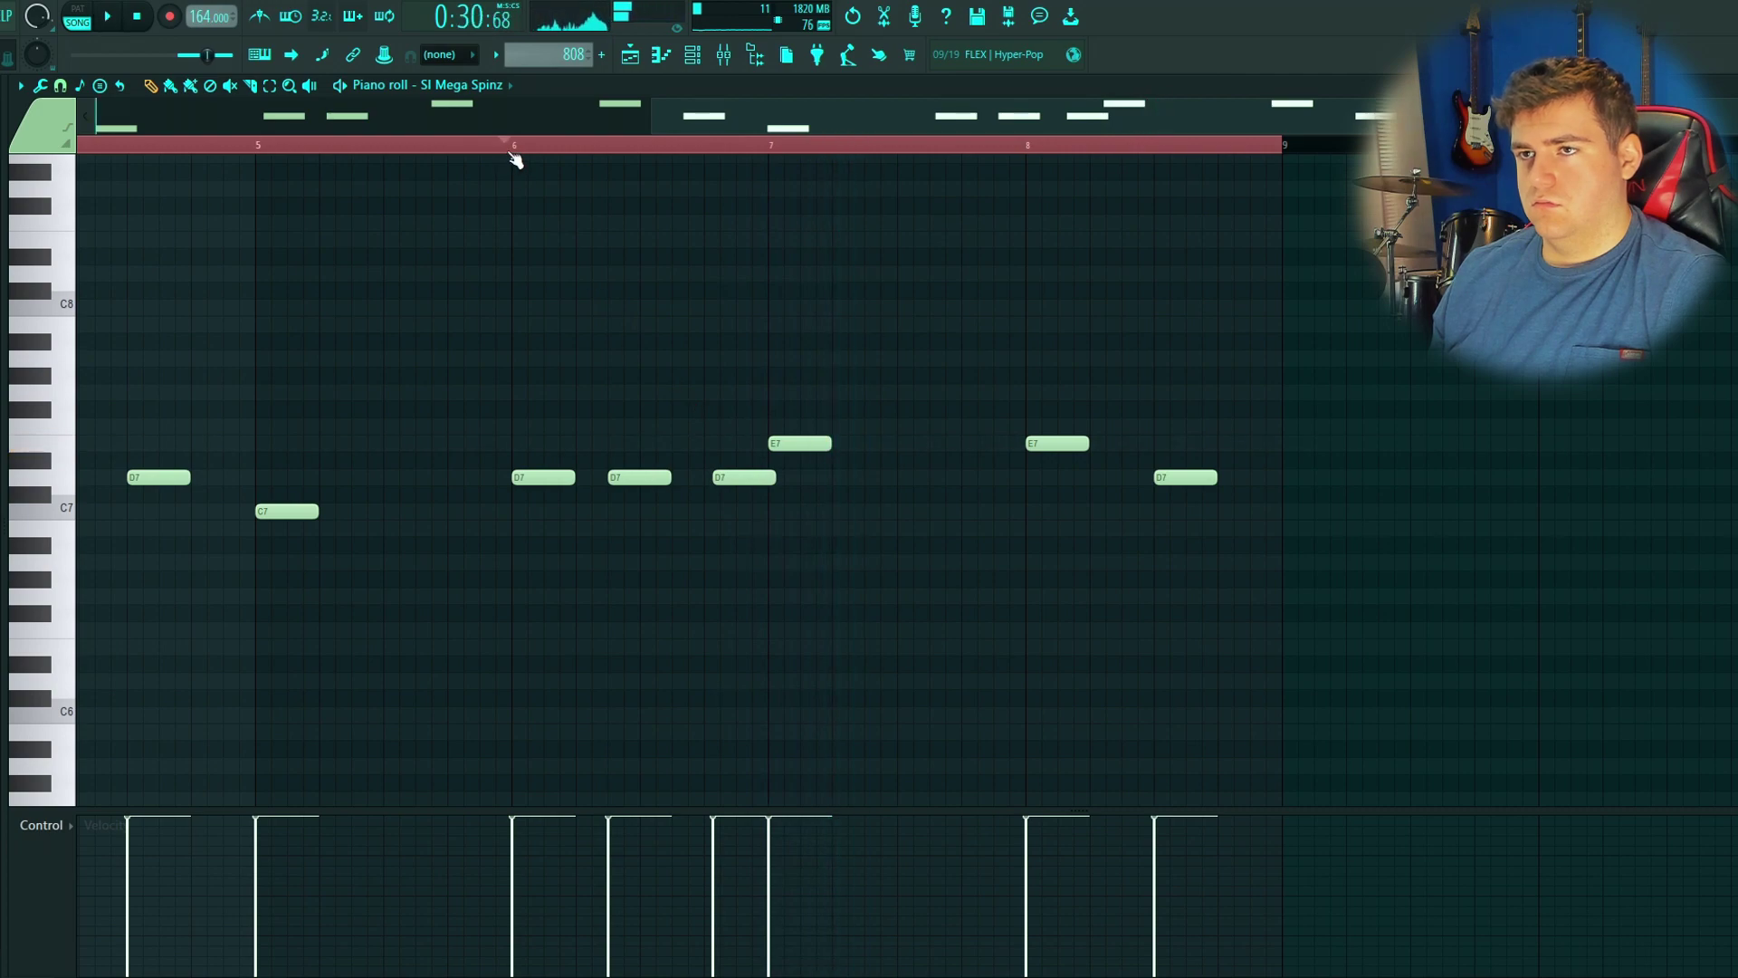
{"action": "left_click", "coordinate": [512, 145]}
{"action": "key", "text": "space"}
{"action": "left_click_drag", "start_coordinate": [737, 476], "coordinate": [754, 508]}
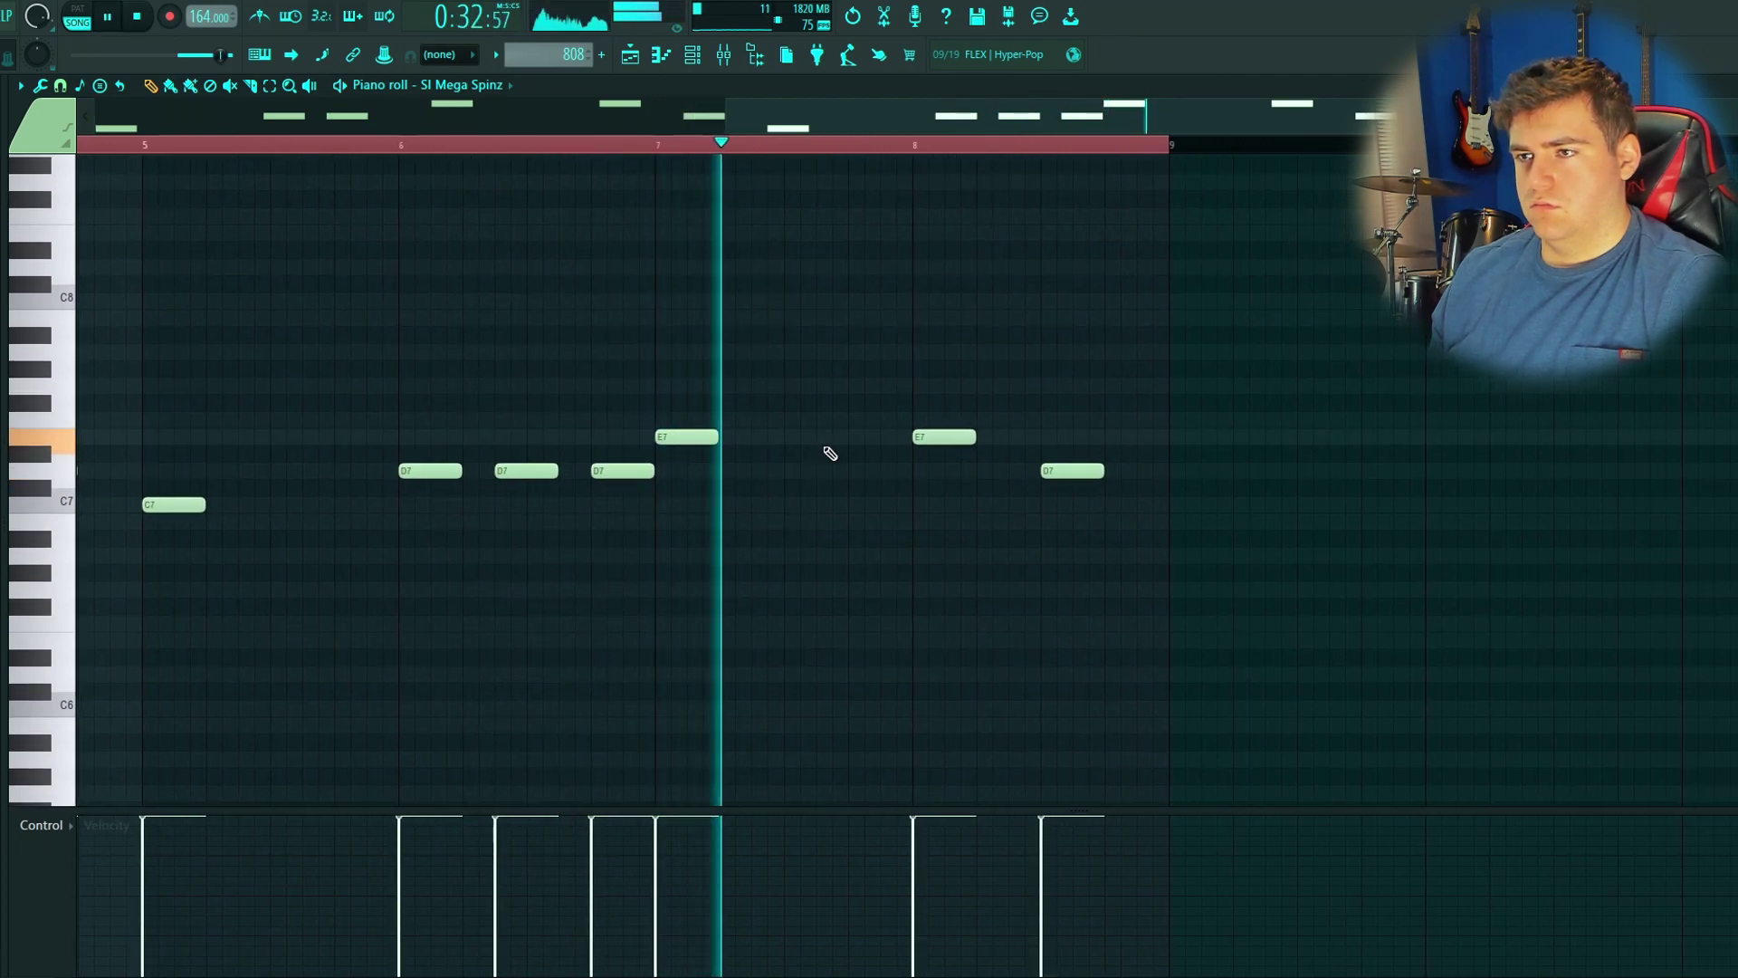
Step: Add an E7 note on the last beat of bar 7 and raise the 808 note at the start of bar 8 to G7
{"action": "left_click", "coordinate": [856, 421]}
{"action": "left_click_drag", "start_coordinate": [869, 420], "coordinate": [869, 438]}
{"action": "key", "text": "space"}
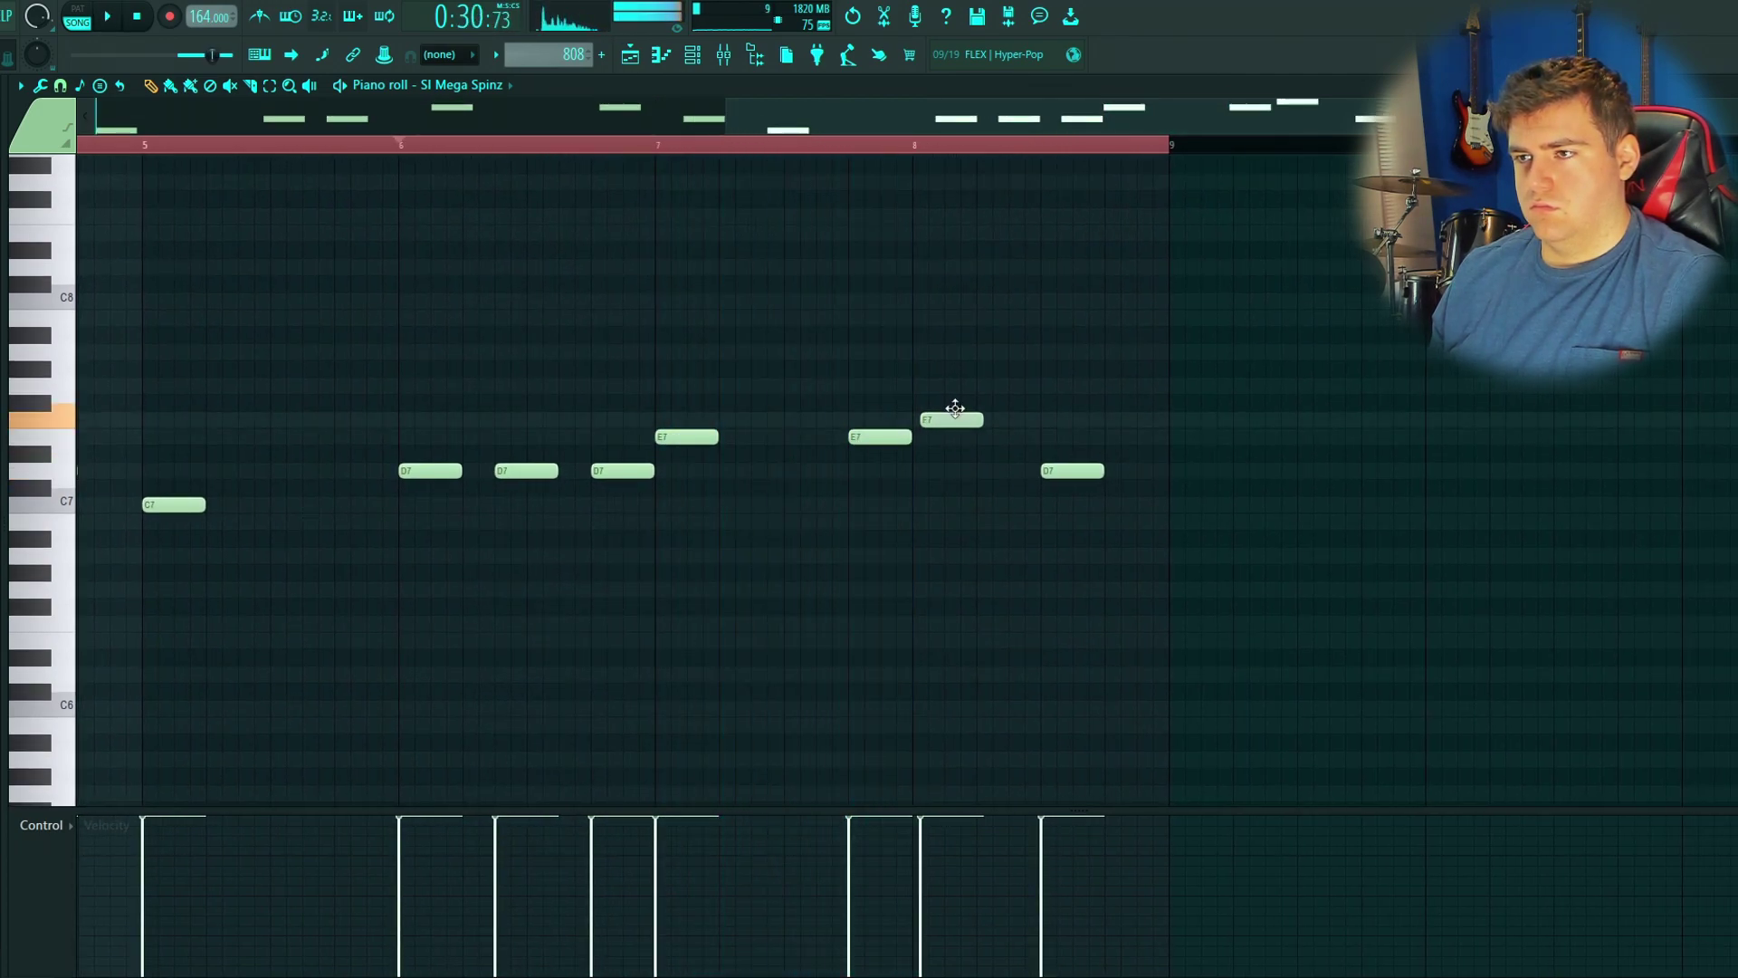
{"action": "left_click", "coordinate": [668, 146]}
{"action": "key", "text": "space"}
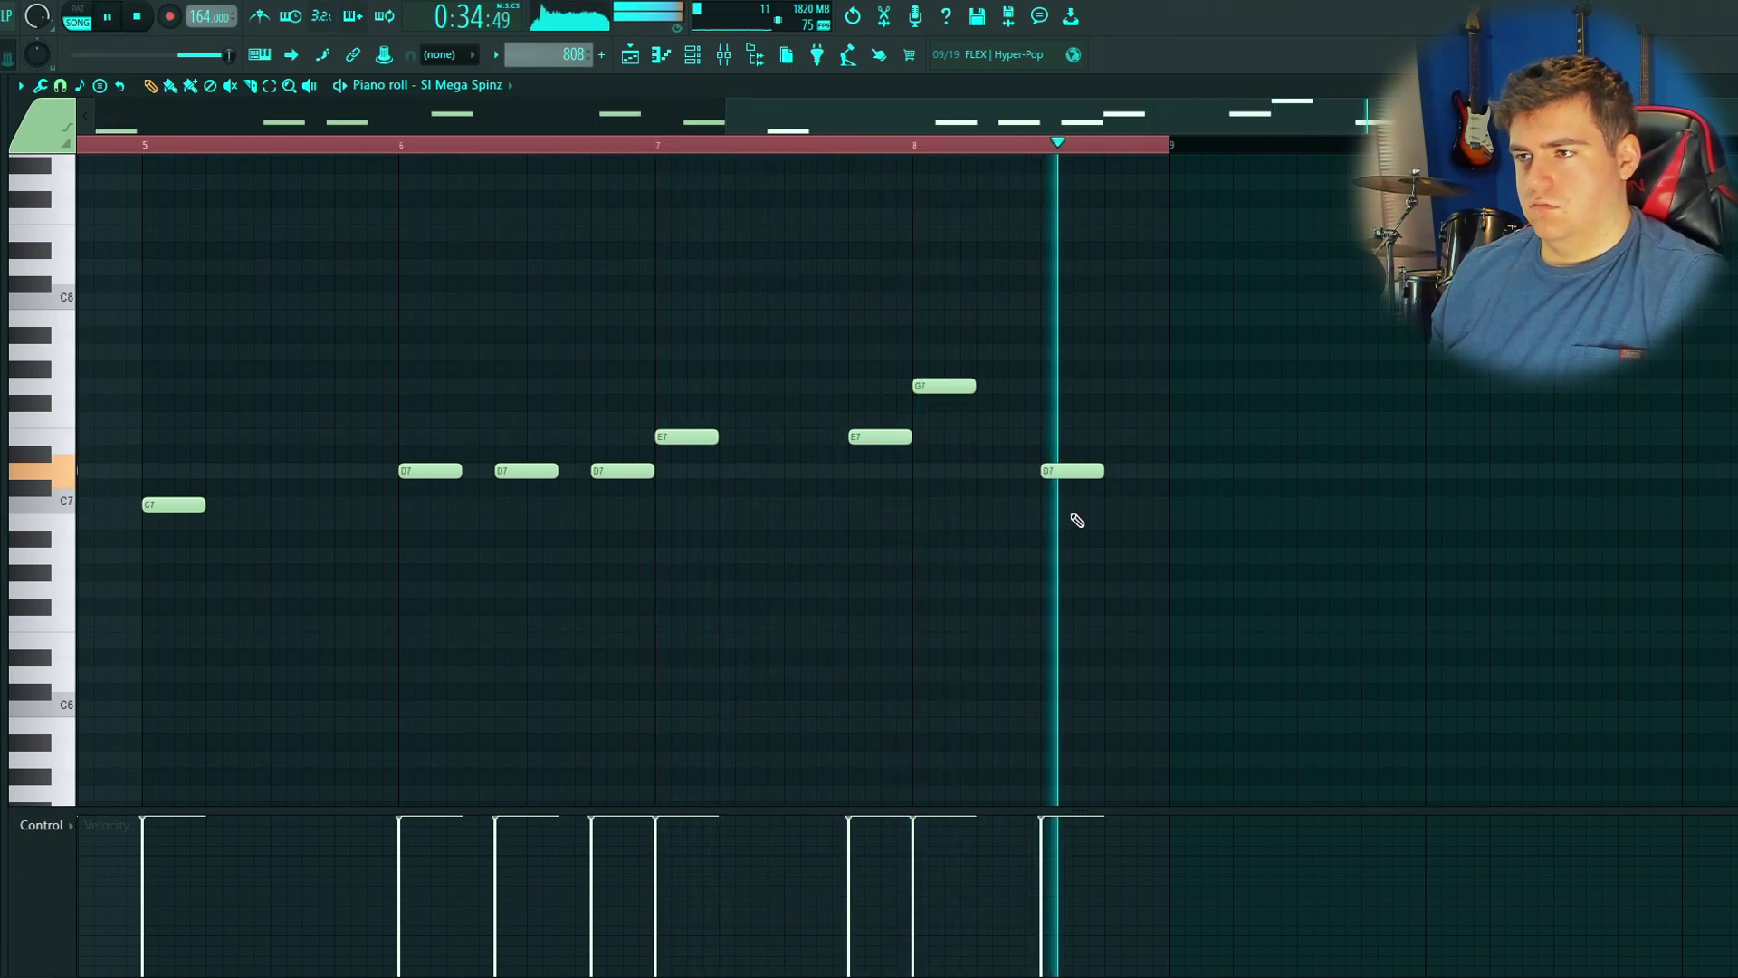
Step: Extend all 808 notes legato so each reaches the next one, and lower them two octaves
{"action": "key", "text": "ctrl+l"}
{"action": "key", "text": "ctrl+Down"}
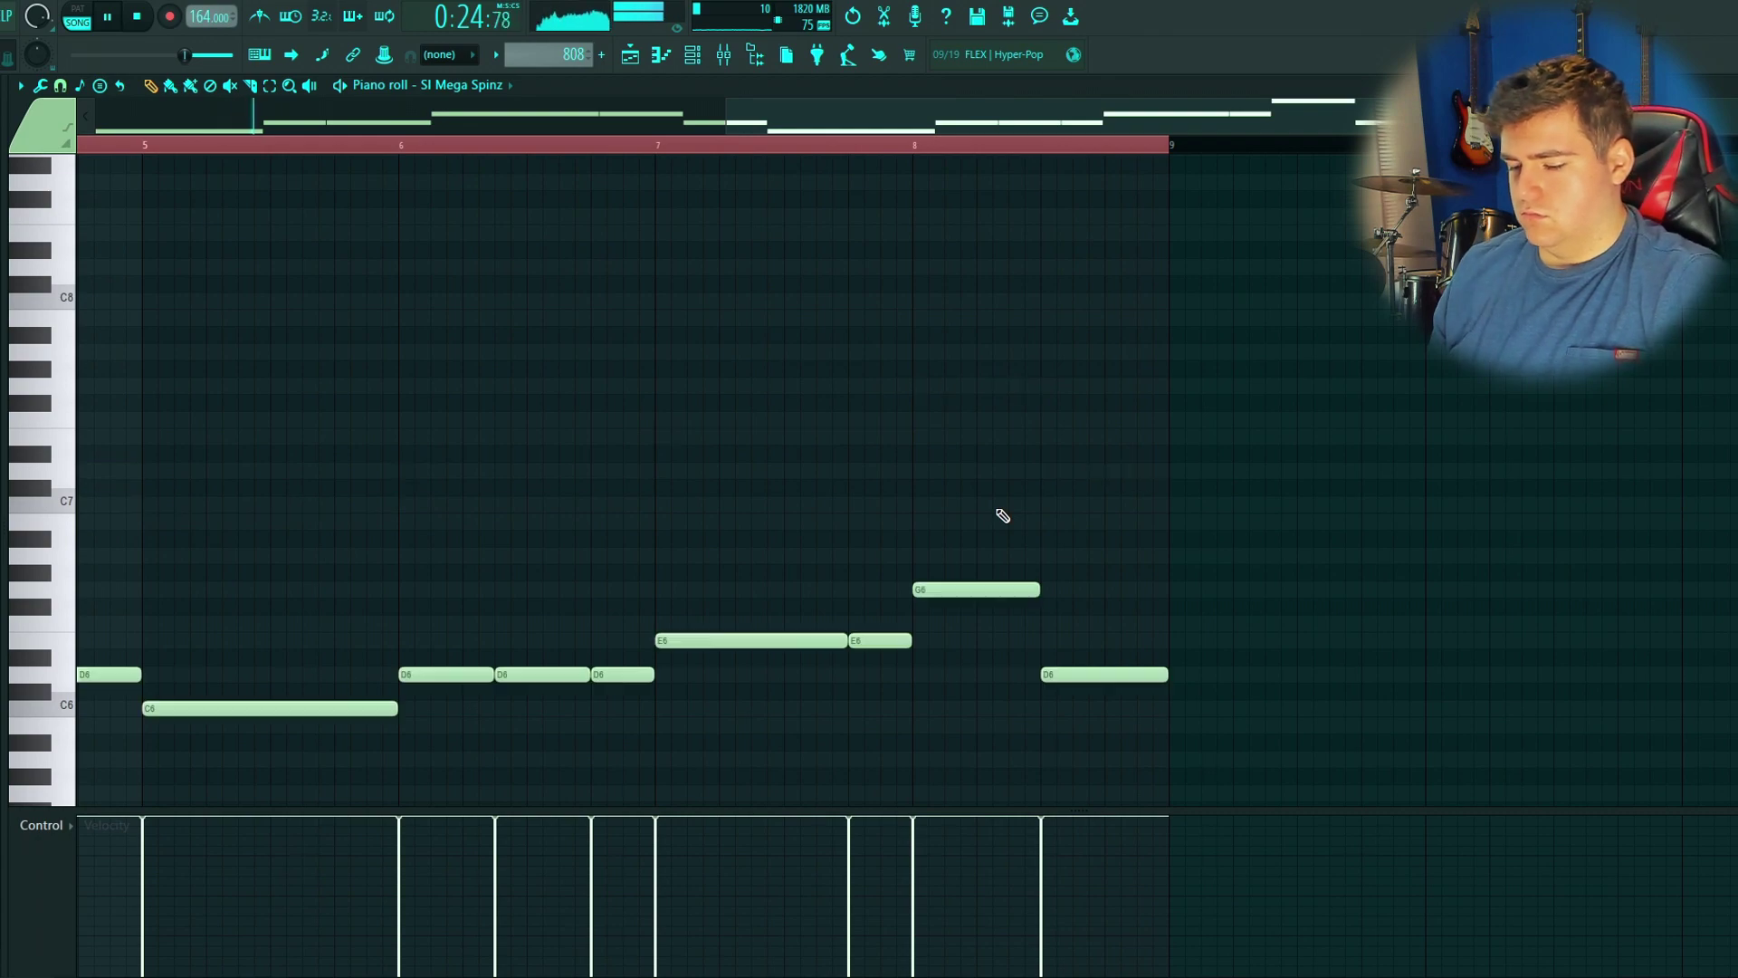
{"action": "key", "text": "ctrl+Down"}
{"action": "scroll", "coordinate": [1002, 515], "scroll_direction": "down", "scroll_amount": 4}
{"action": "scroll", "coordinate": [564, 480], "scroll_direction": "down", "scroll_amount": 3}
{"action": "scroll", "coordinate": [564, 480], "scroll_direction": "down", "scroll_amount": 2}
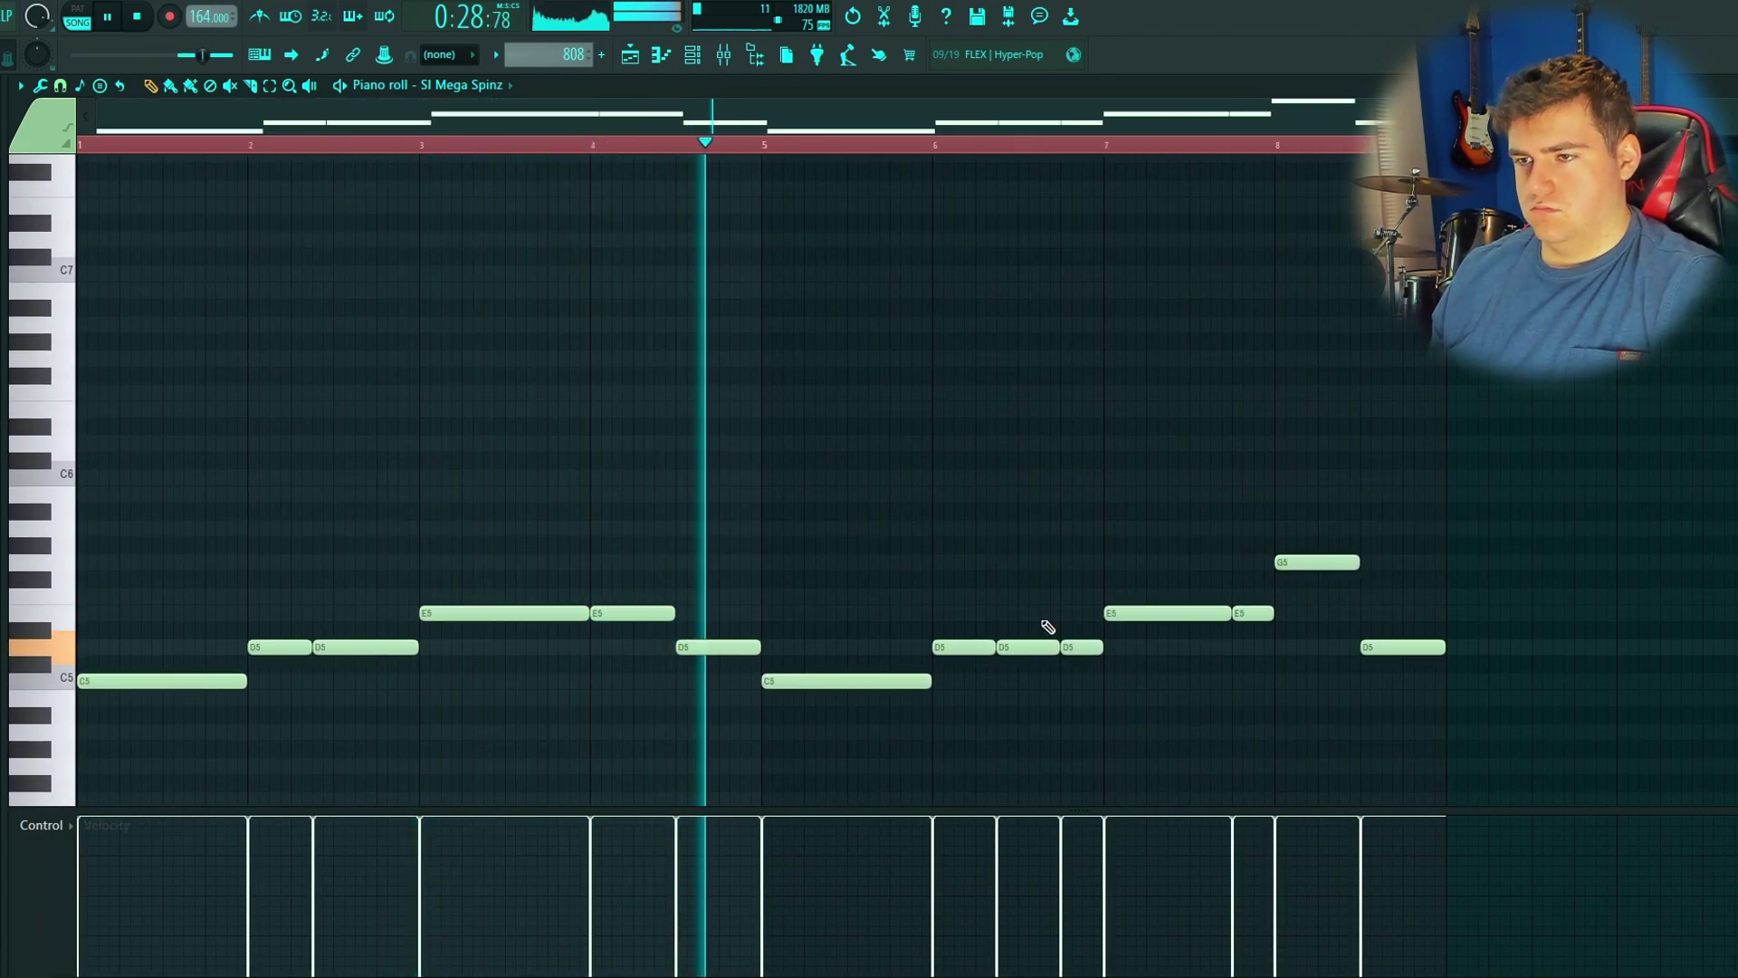
Step: Shift bar 4's D5 note to step 11 and close the gaps by extending the preceding E5 and ending the D5 at bar 5
{"action": "left_click", "coordinate": [598, 144]}
{"action": "scroll", "coordinate": [703, 671], "scroll_direction": "up", "scroll_amount": 2}
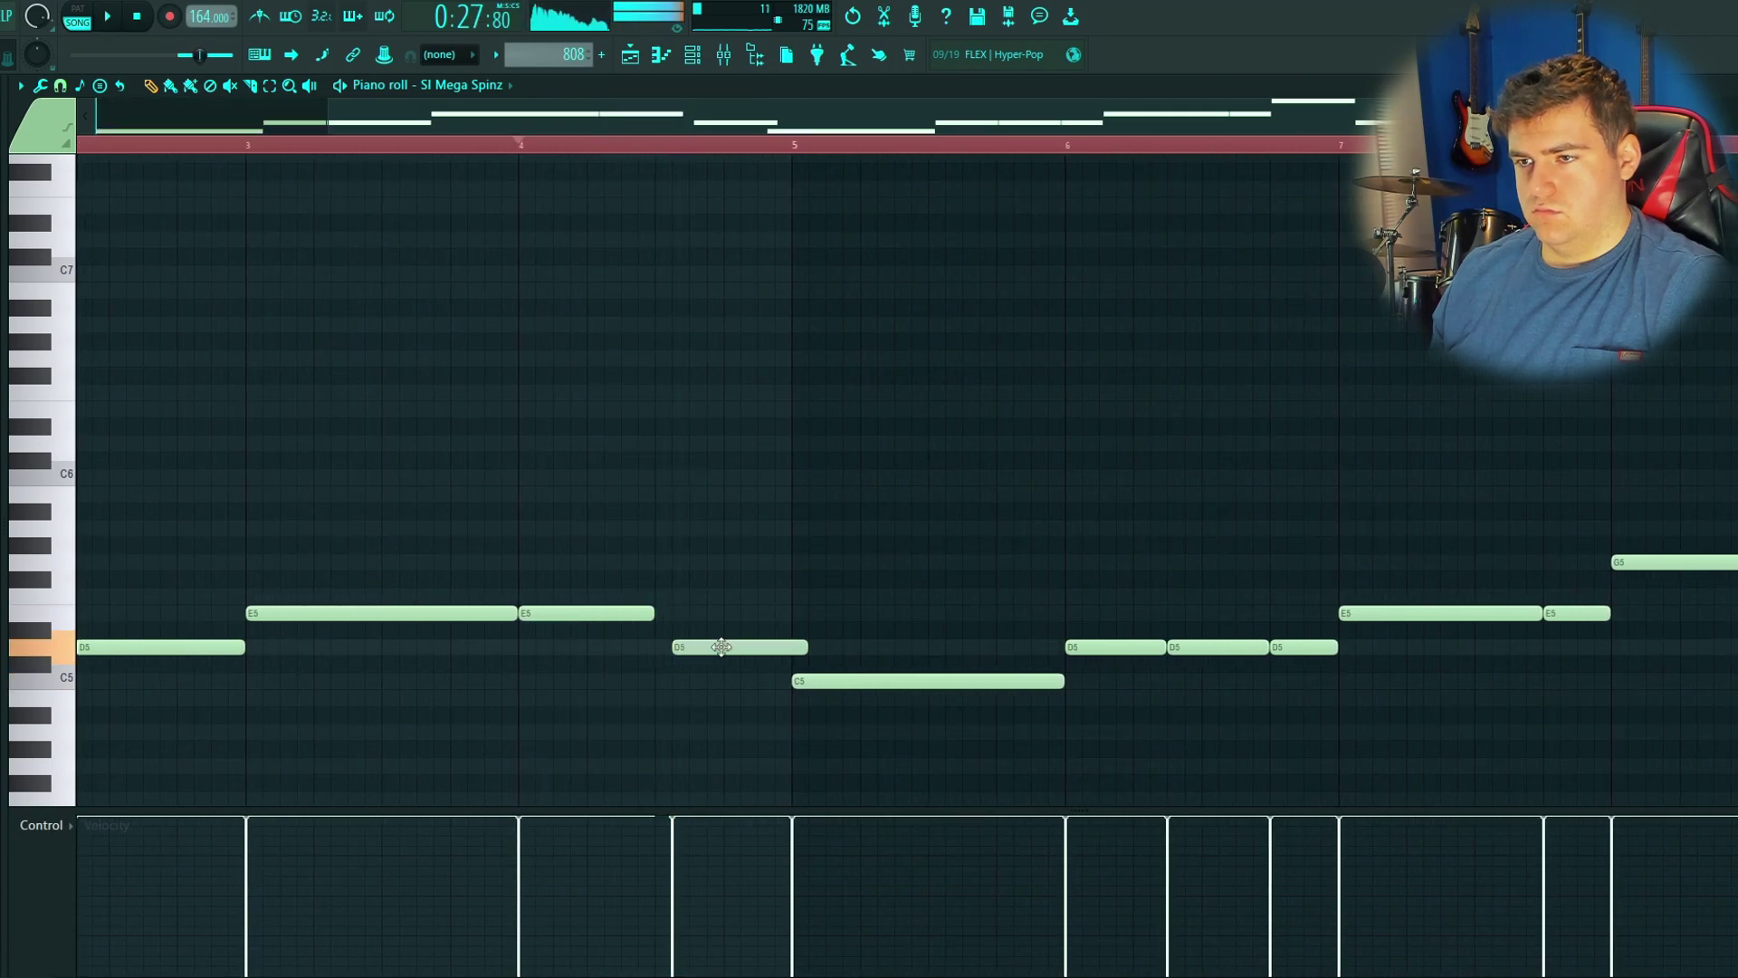
{"action": "left_click_drag", "start_coordinate": [677, 612], "coordinate": [690, 612]}
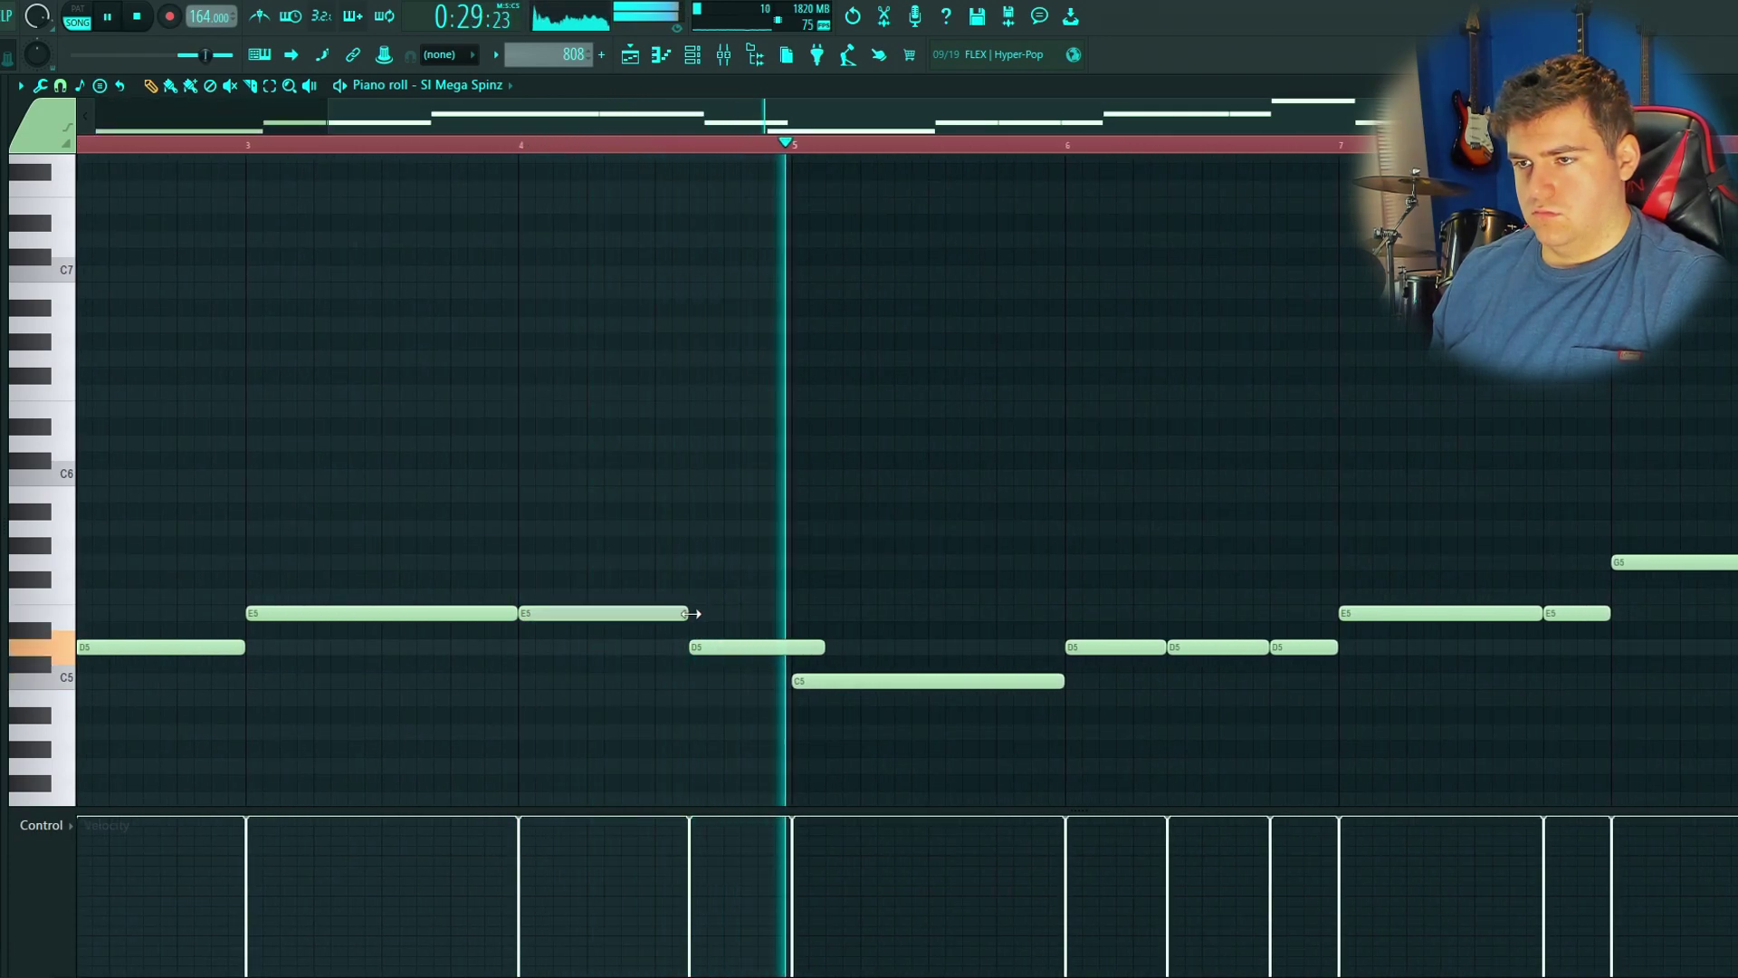
{"action": "left_click", "coordinate": [800, 646]}
{"action": "right_click", "coordinate": [801, 649]}
{"action": "left_click_drag", "start_coordinate": [800, 649], "coordinate": [796, 648]}
Step: Replace the long G5 note in bar 8 with two short G5 notes on the first and second beats
{"action": "left_click_drag", "start_coordinate": [860, 528], "coordinate": [230, 481]}
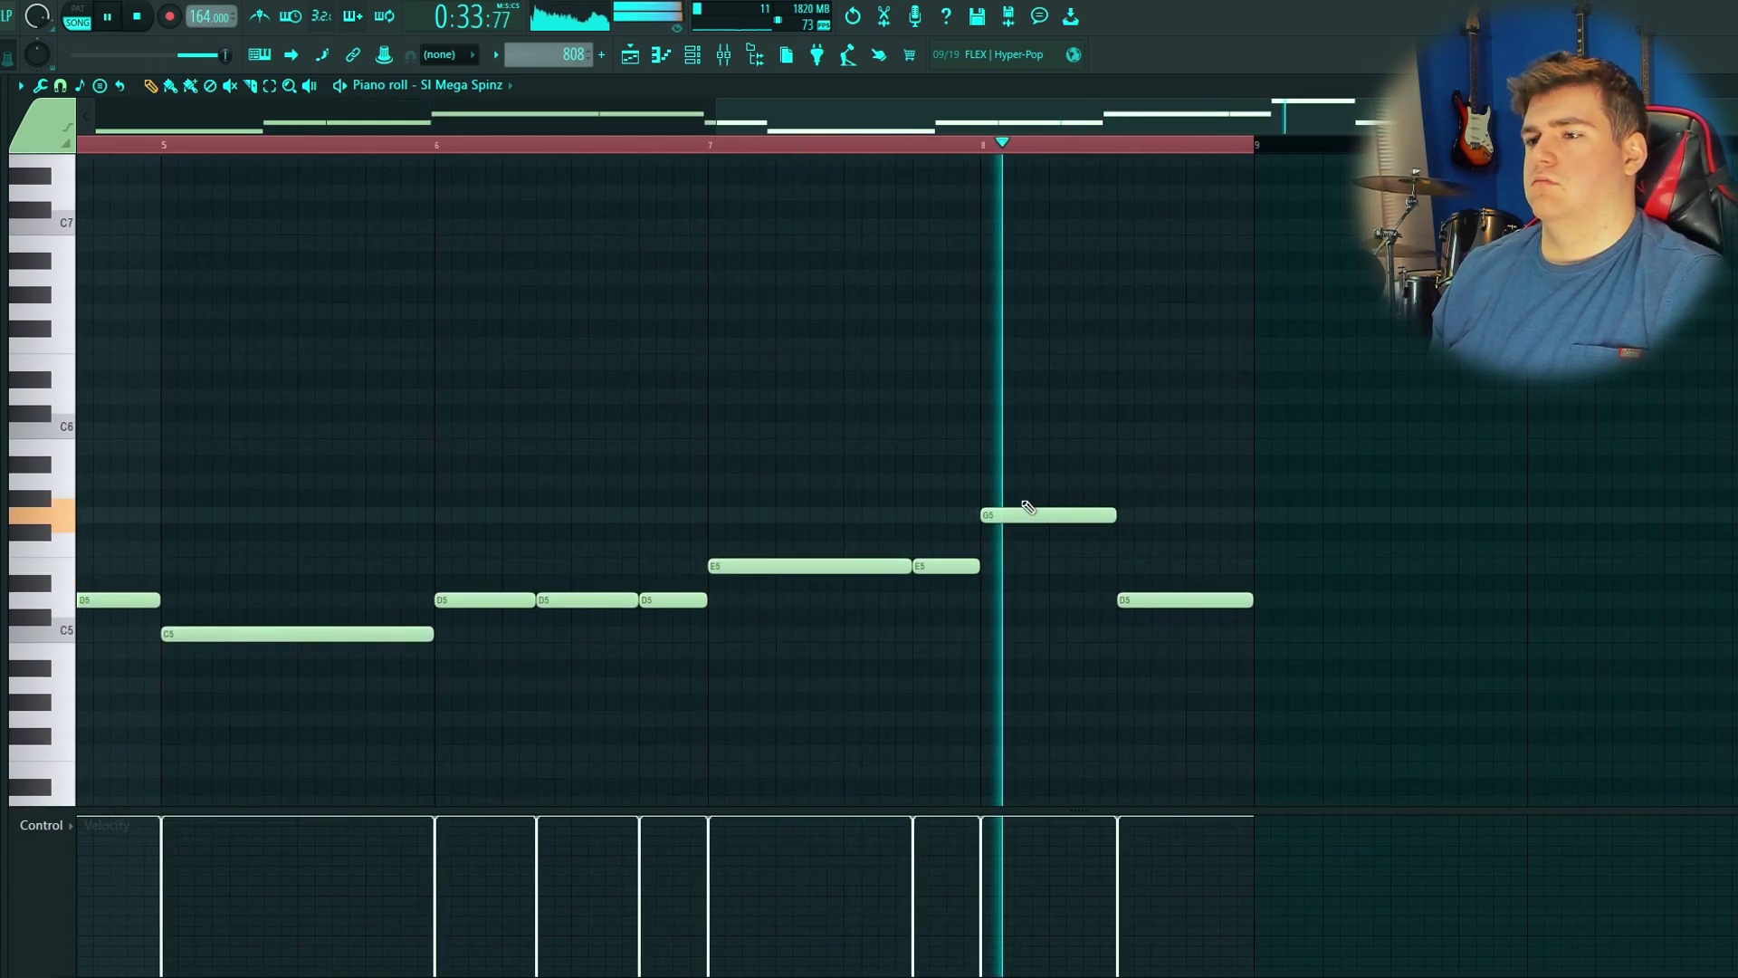
{"action": "left_click", "coordinate": [978, 142]}
{"action": "scroll", "coordinate": [1118, 561], "scroll_direction": "up", "scroll_amount": 4}
{"action": "key", "text": "space"}
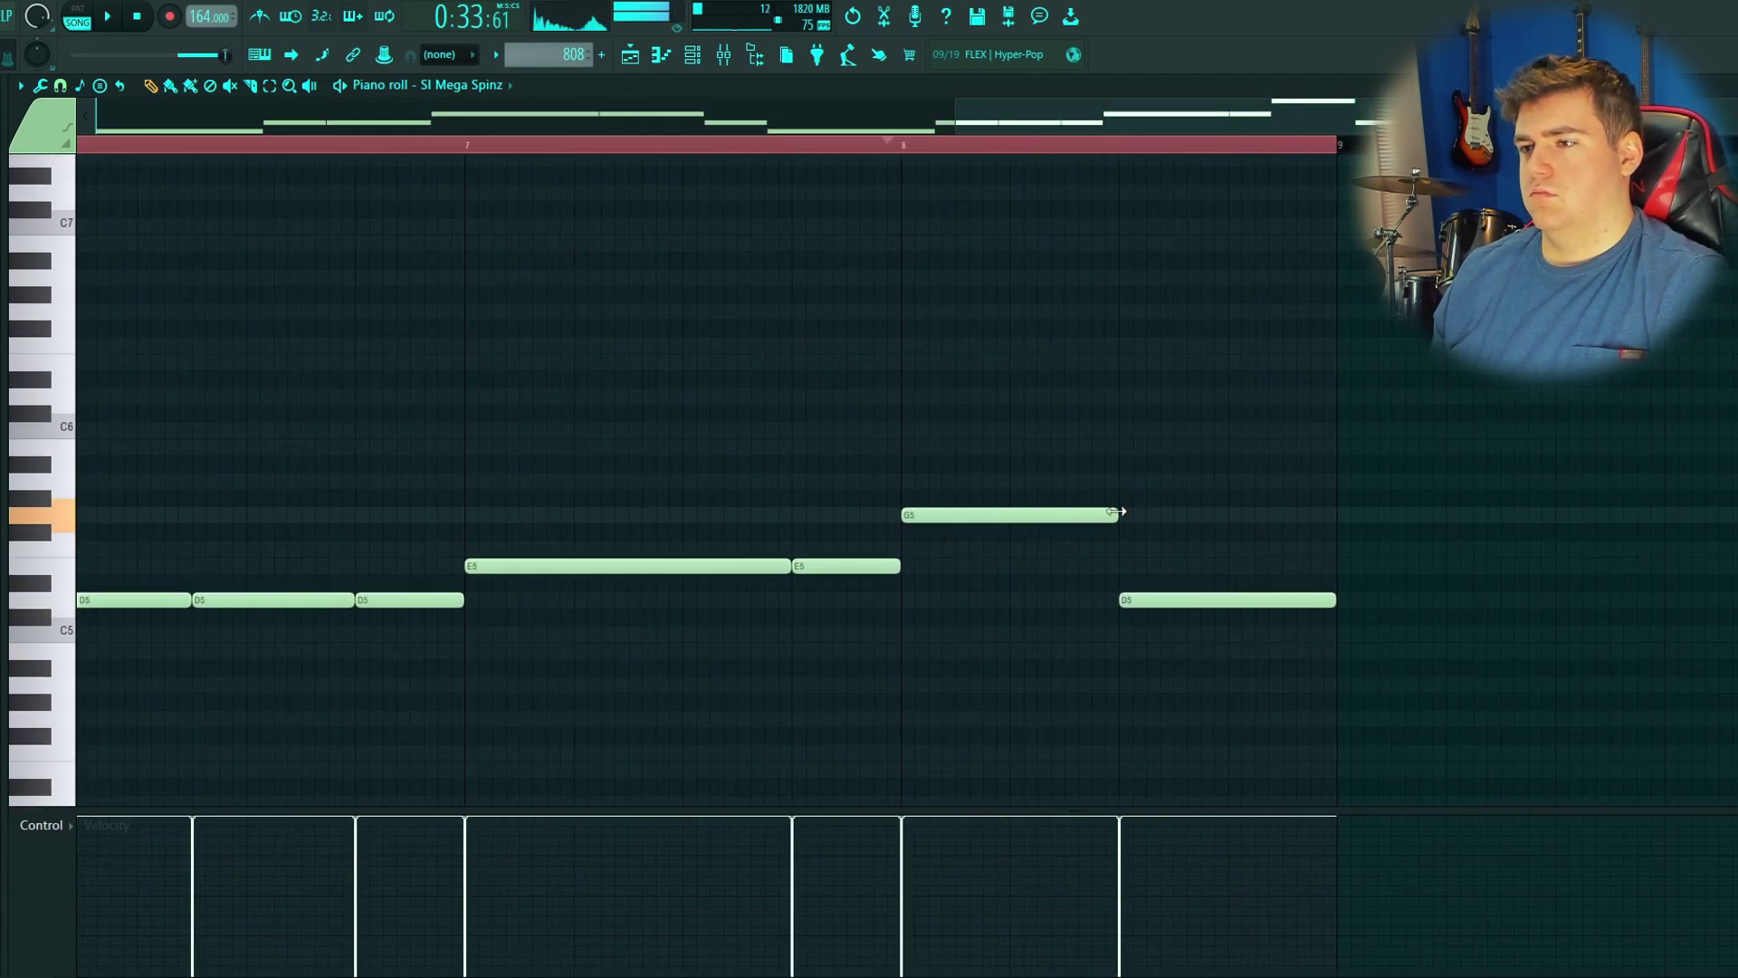
{"action": "key", "text": "space"}
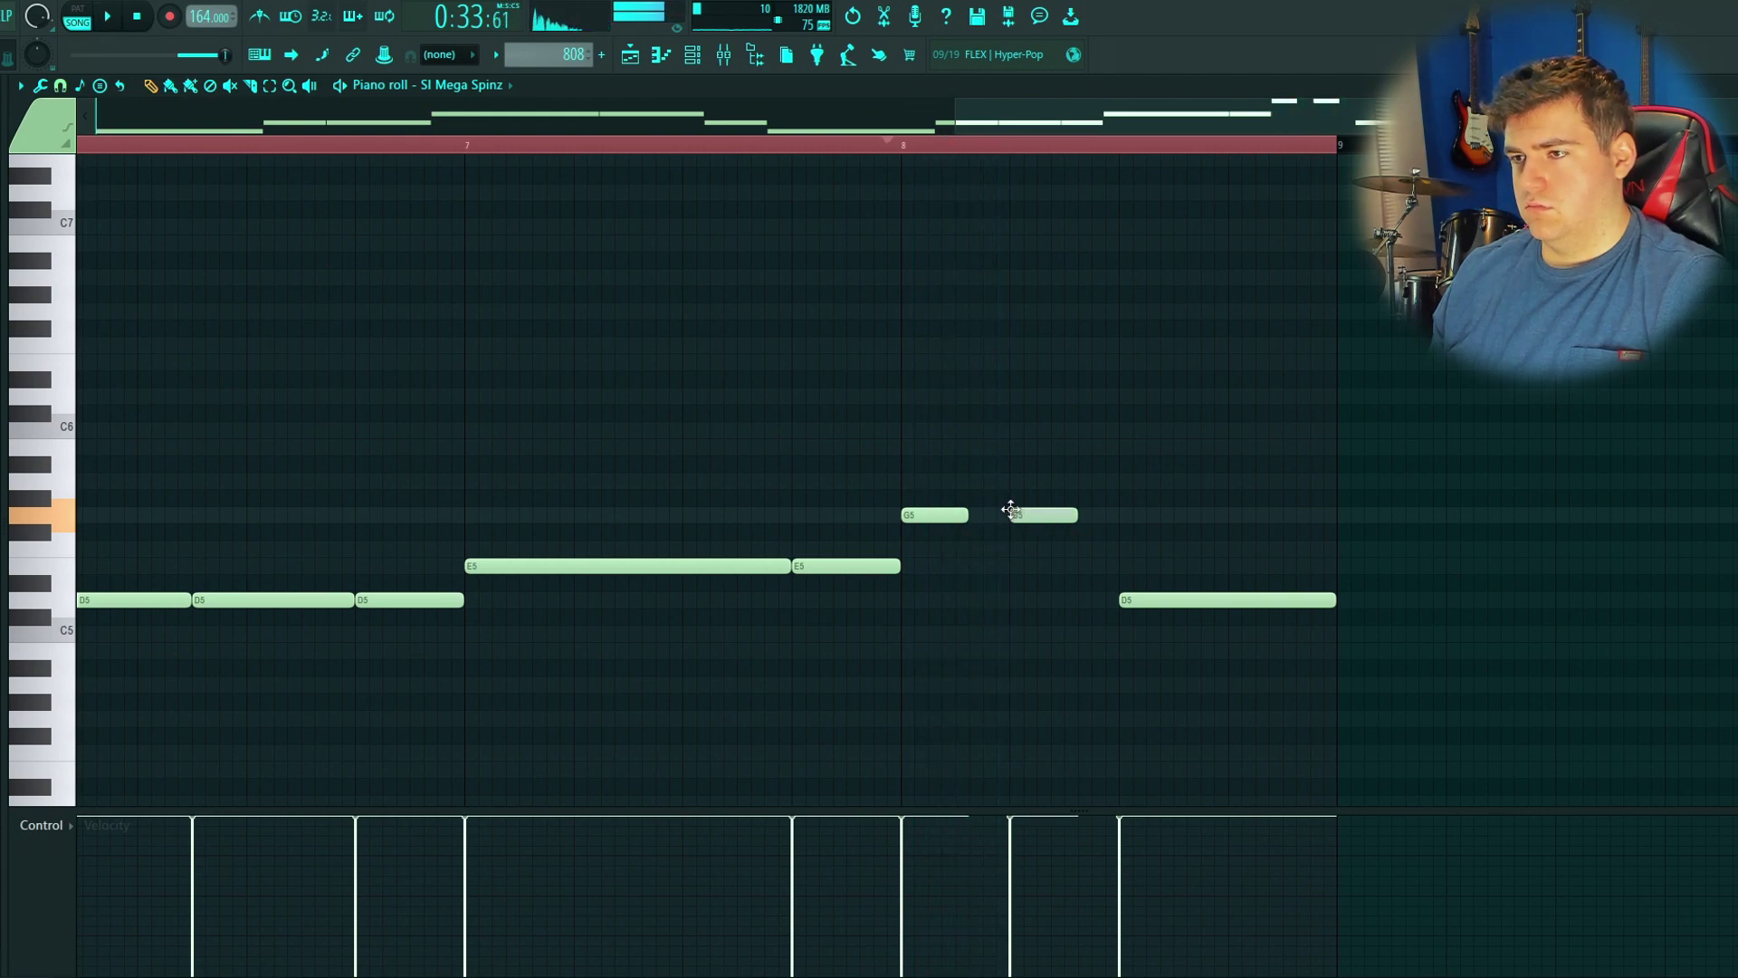
Step: Raise all 808 notes one octave and lengthen the two G6 notes in bar 8 so they run back to back
{"action": "key", "text": "ctrl+Up"}
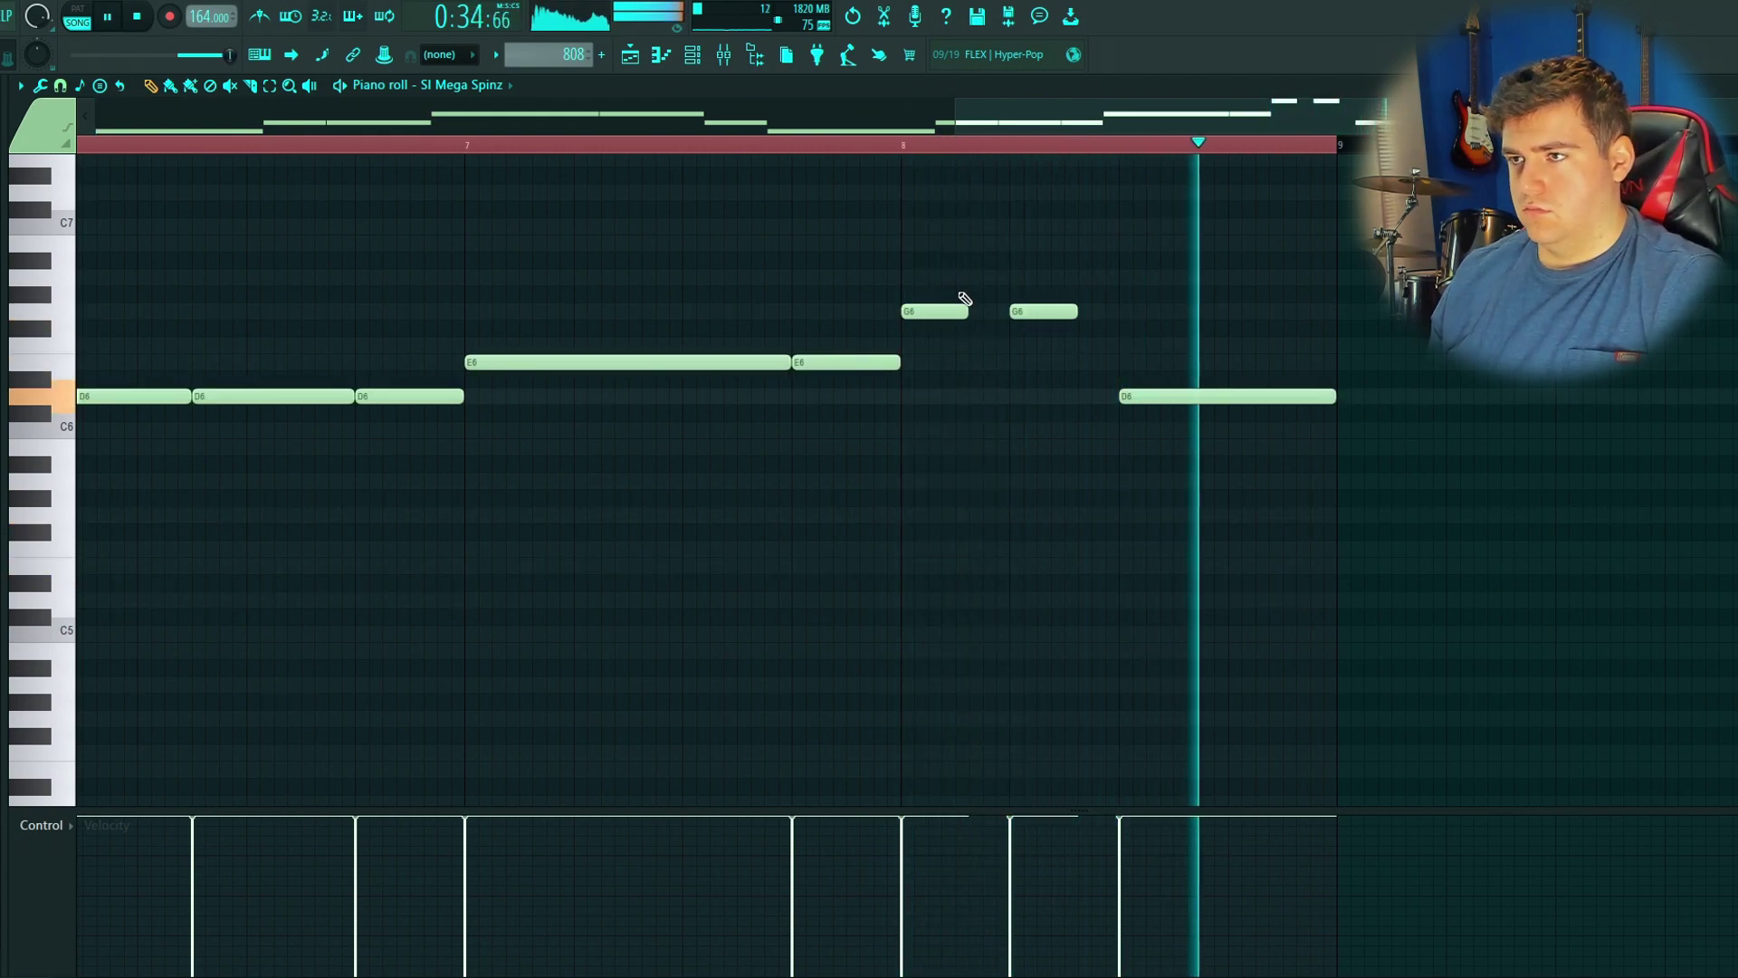
{"action": "left_click_drag", "start_coordinate": [966, 311], "coordinate": [1117, 311]}
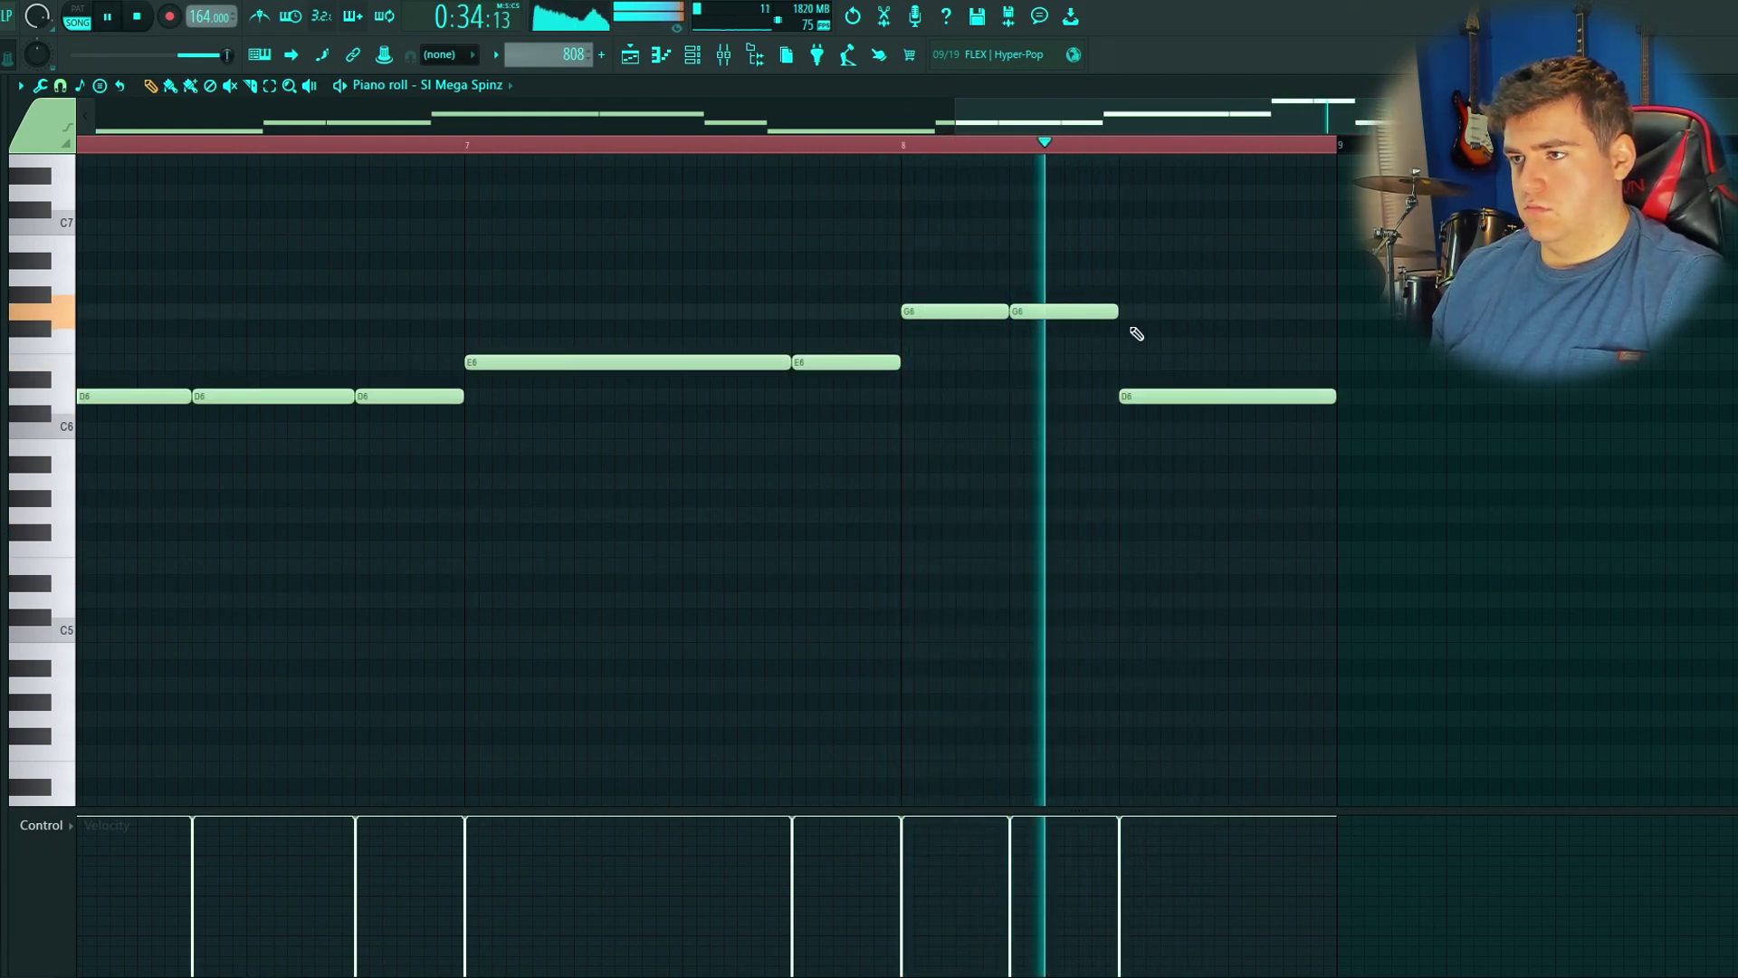
Step: Shorten the closing D6 note in bar 8 and add two more D6 notes after it, adjusting the last one's length
{"action": "left_click_drag", "start_coordinate": [1333, 397], "coordinate": [1184, 396]}
{"action": "left_click", "coordinate": [1195, 396]}
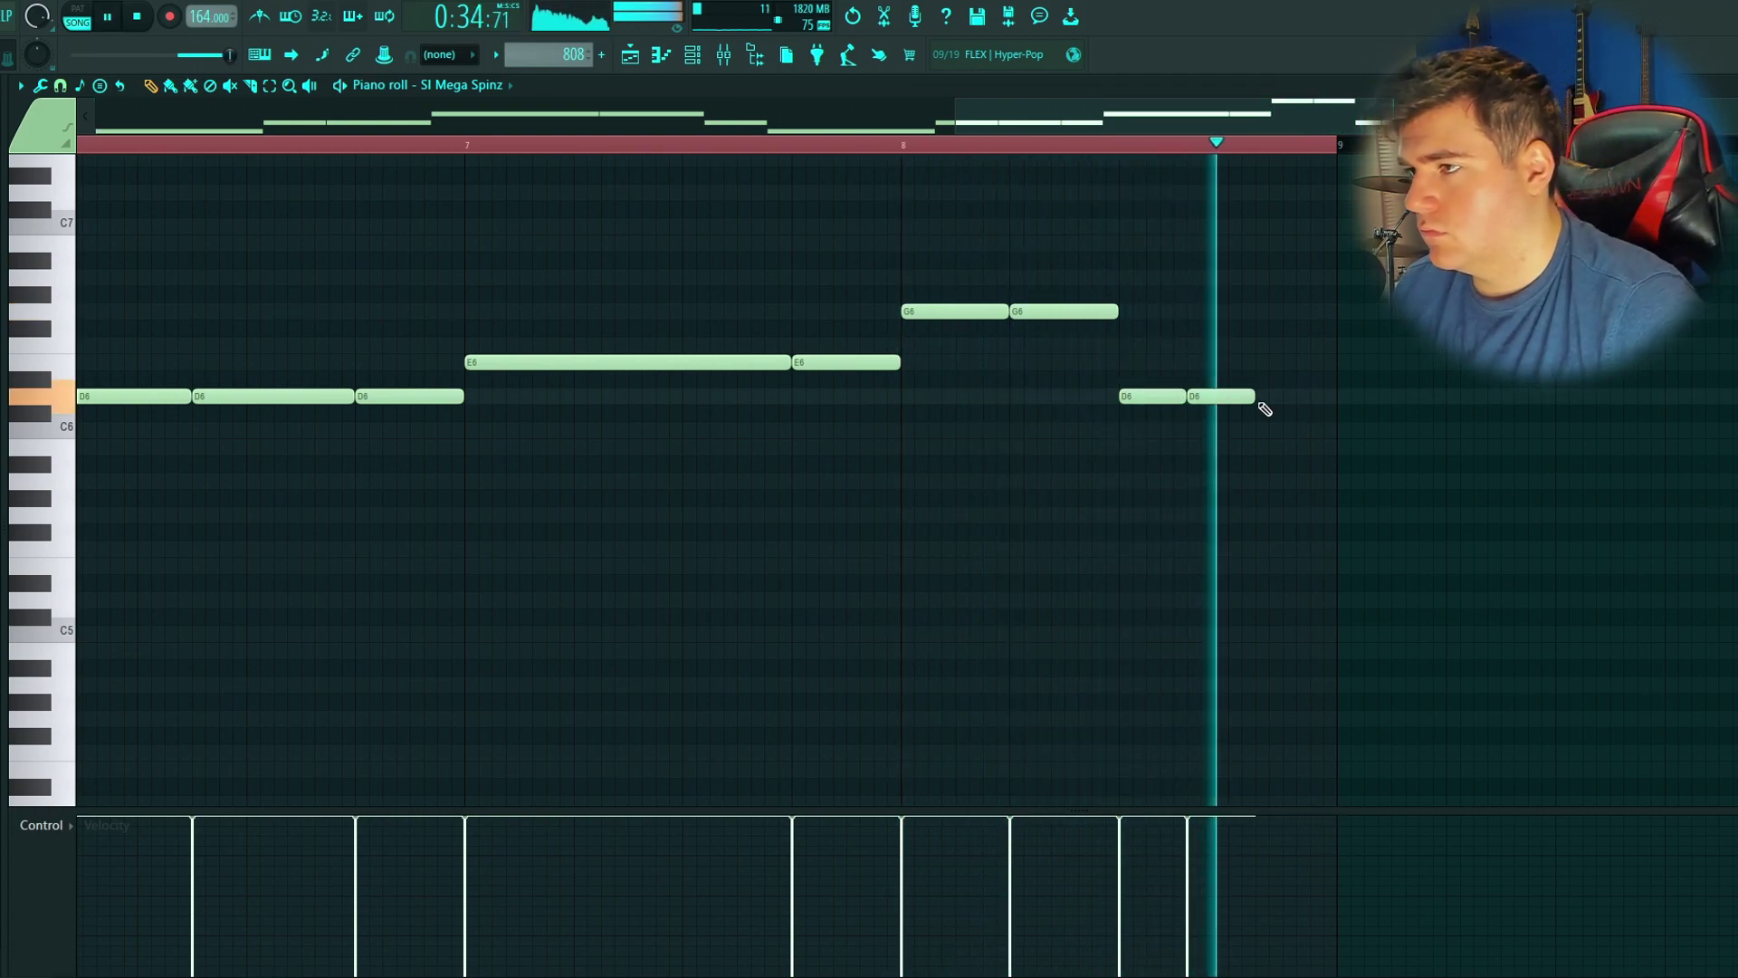
{"action": "left_click", "coordinate": [1264, 398]}
{"action": "left_click_drag", "start_coordinate": [1322, 396], "coordinate": [1281, 399]}
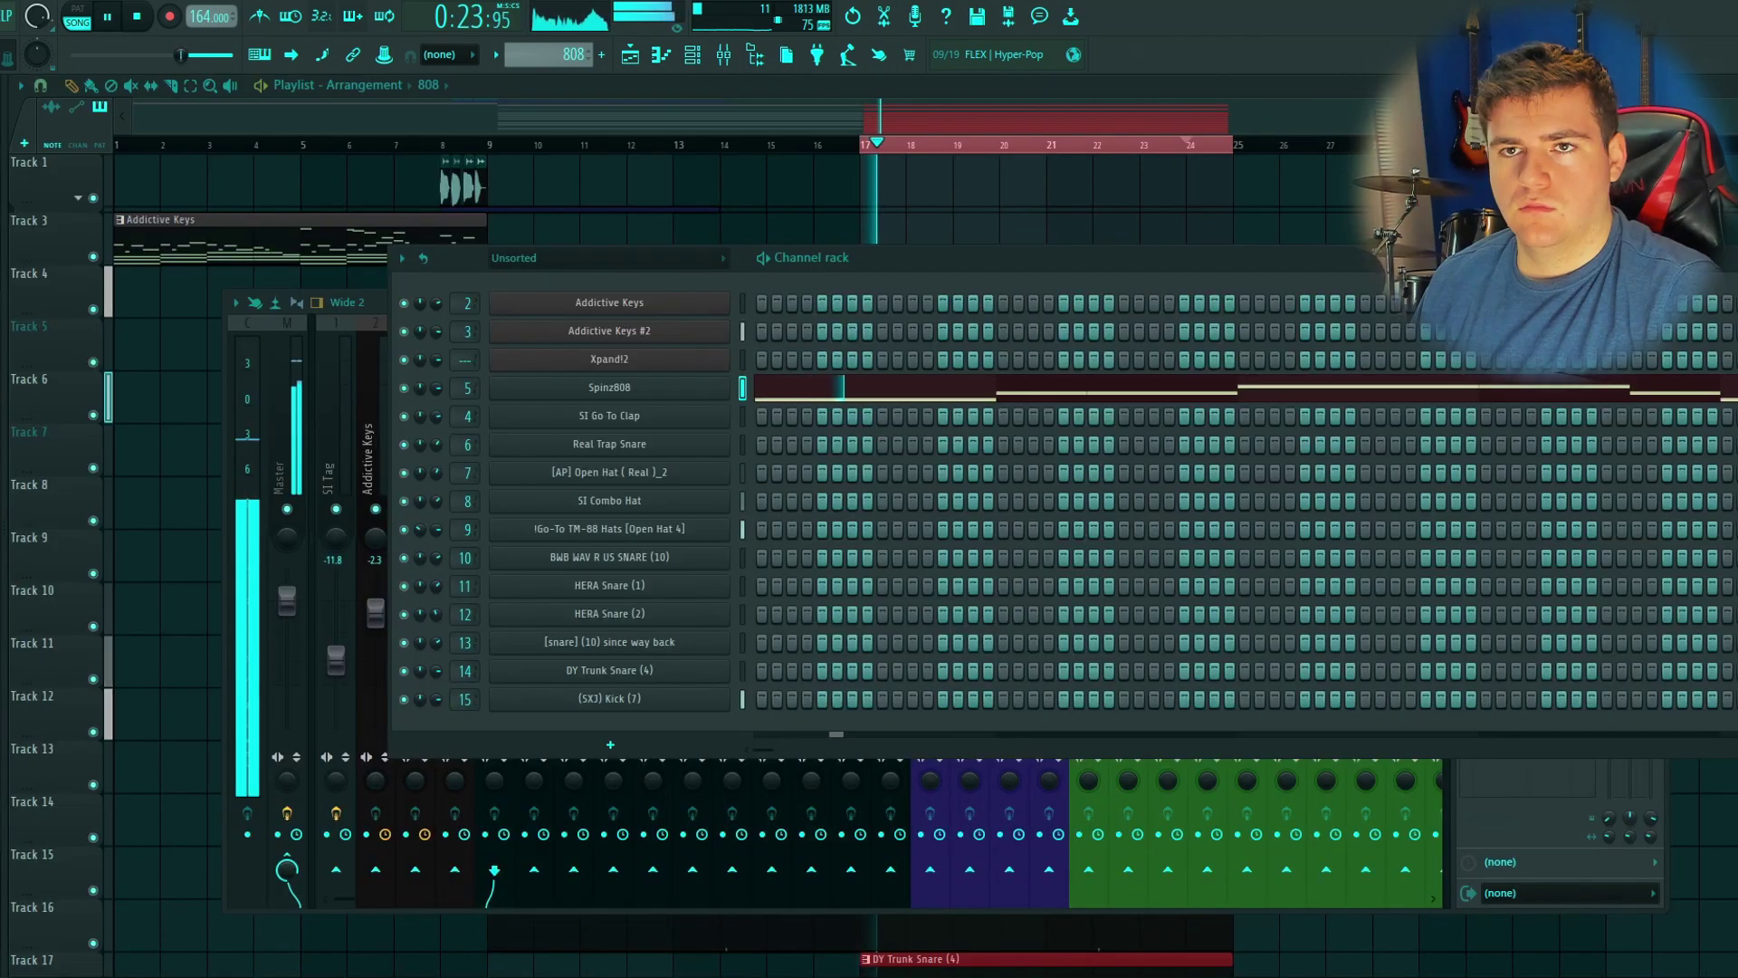
Step: Boost the Spinz808 sample through its precomputed effects and slightly lower the SI Mega Spinz mixer level
{"action": "left_click", "coordinate": [631, 387]}
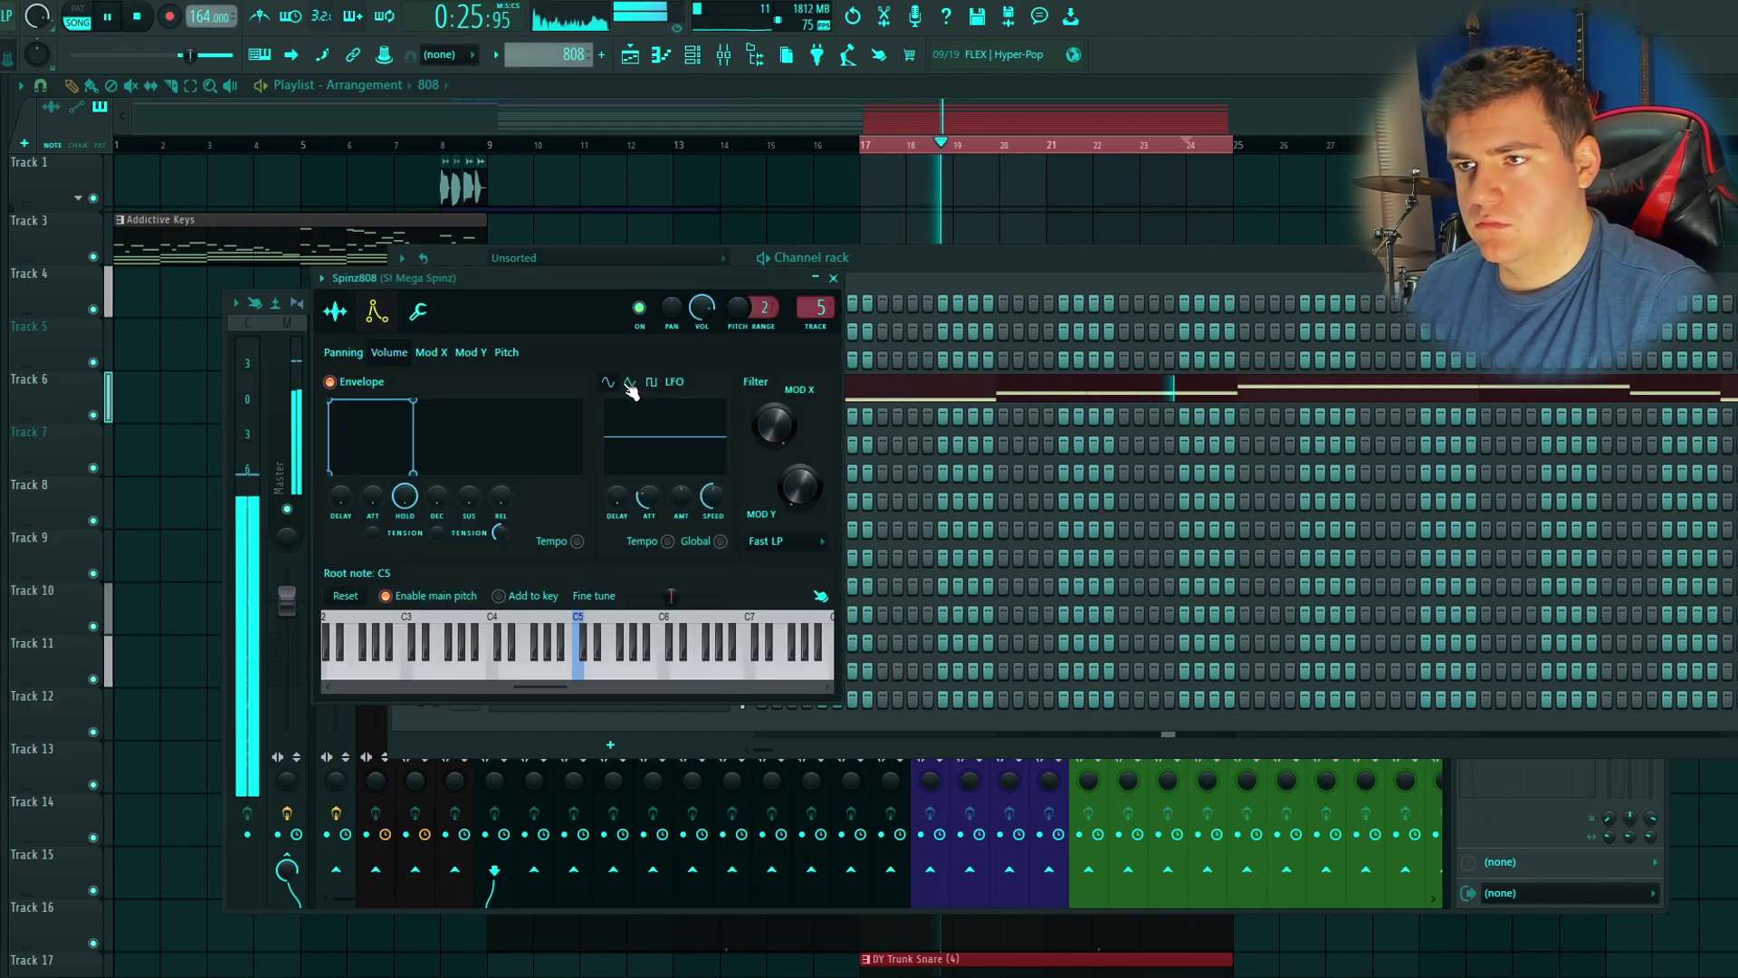
{"action": "left_click", "coordinate": [336, 312]}
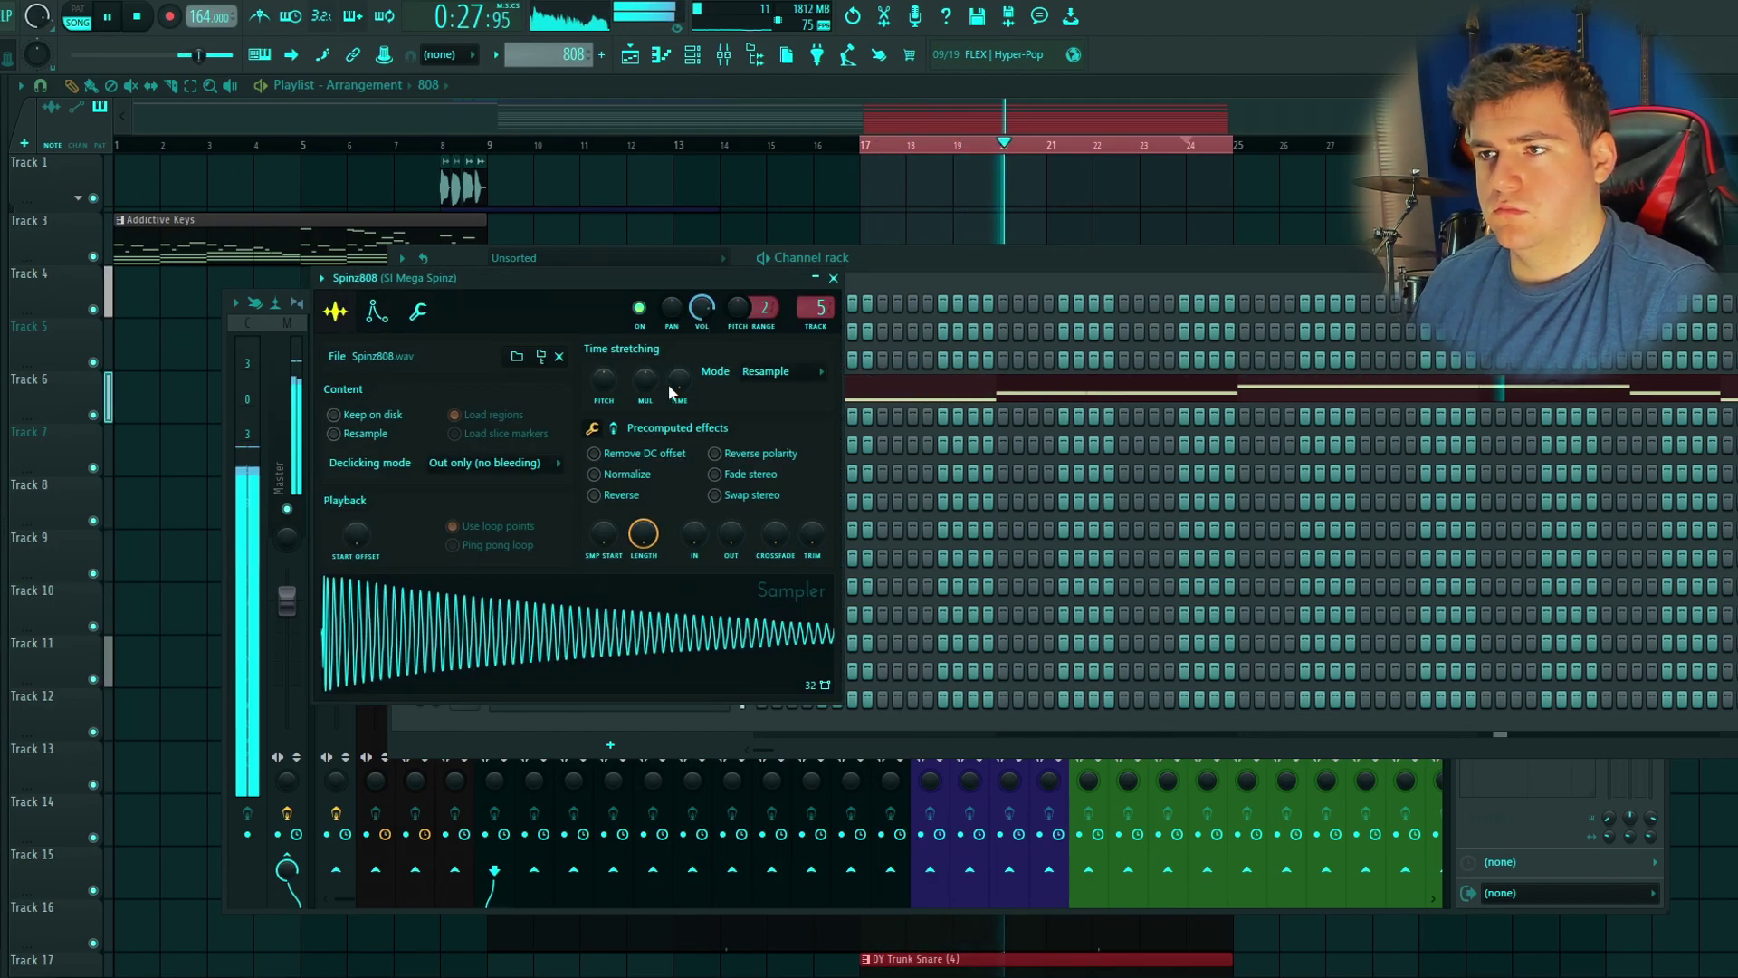
{"action": "left_click", "coordinate": [613, 429]}
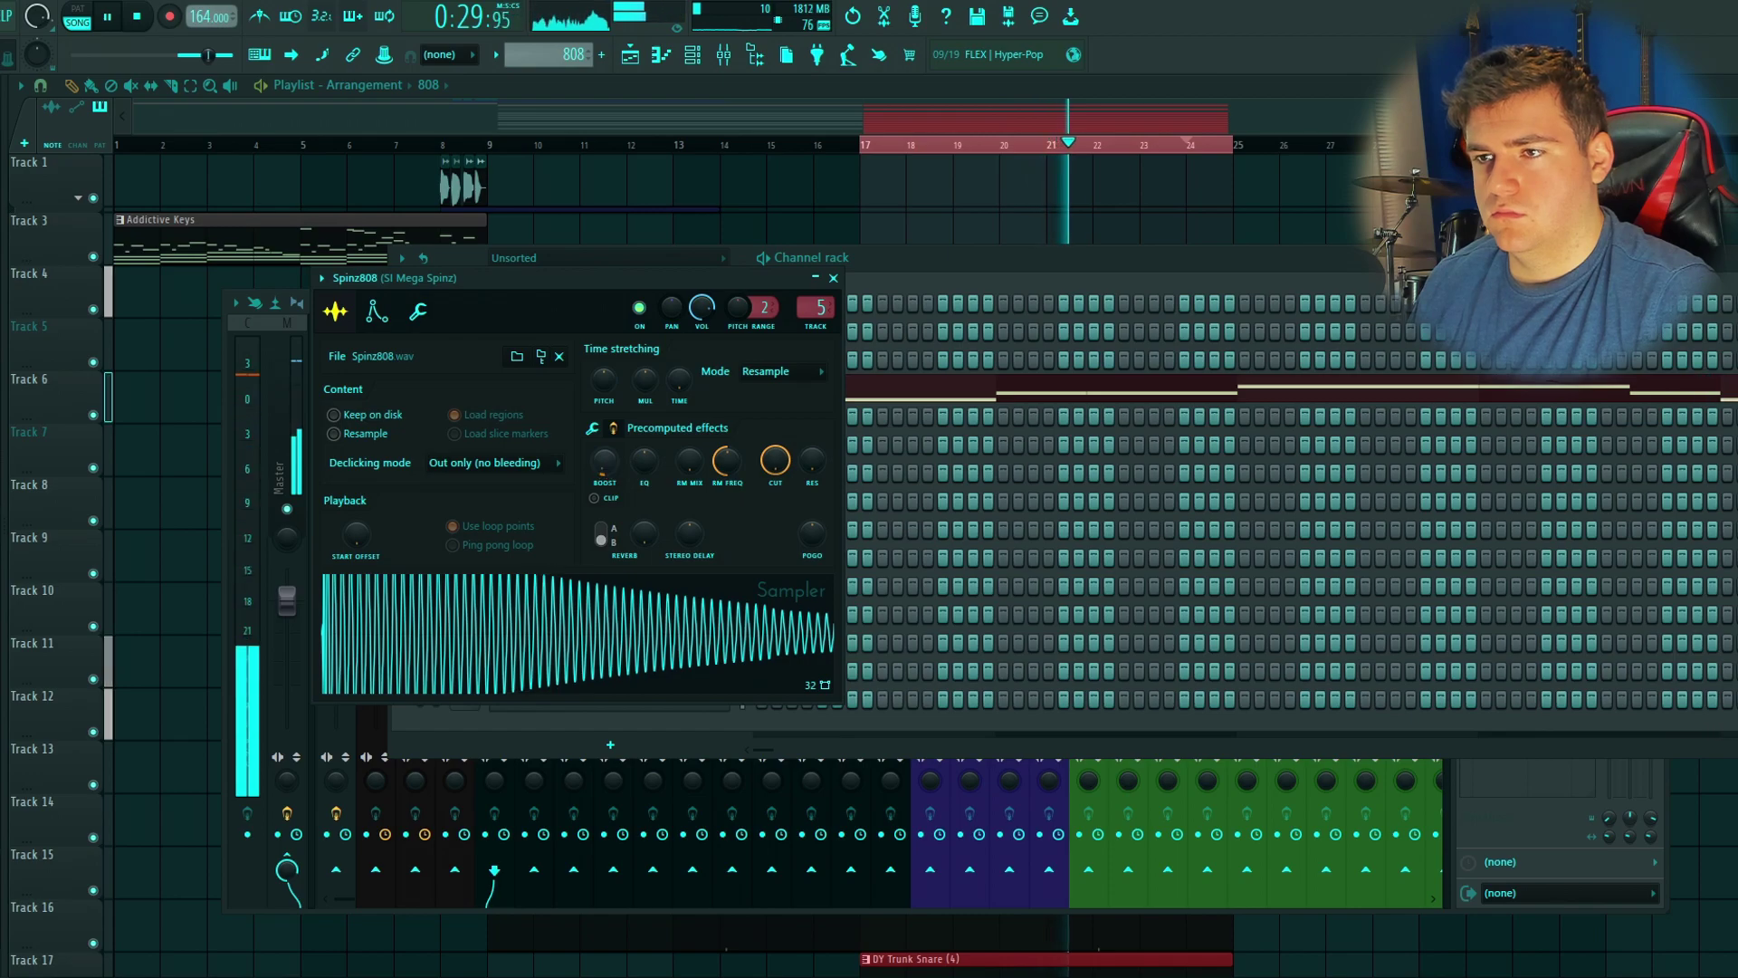
{"action": "left_click", "coordinate": [833, 278]}
{"action": "left_click", "coordinate": [352, 399]}
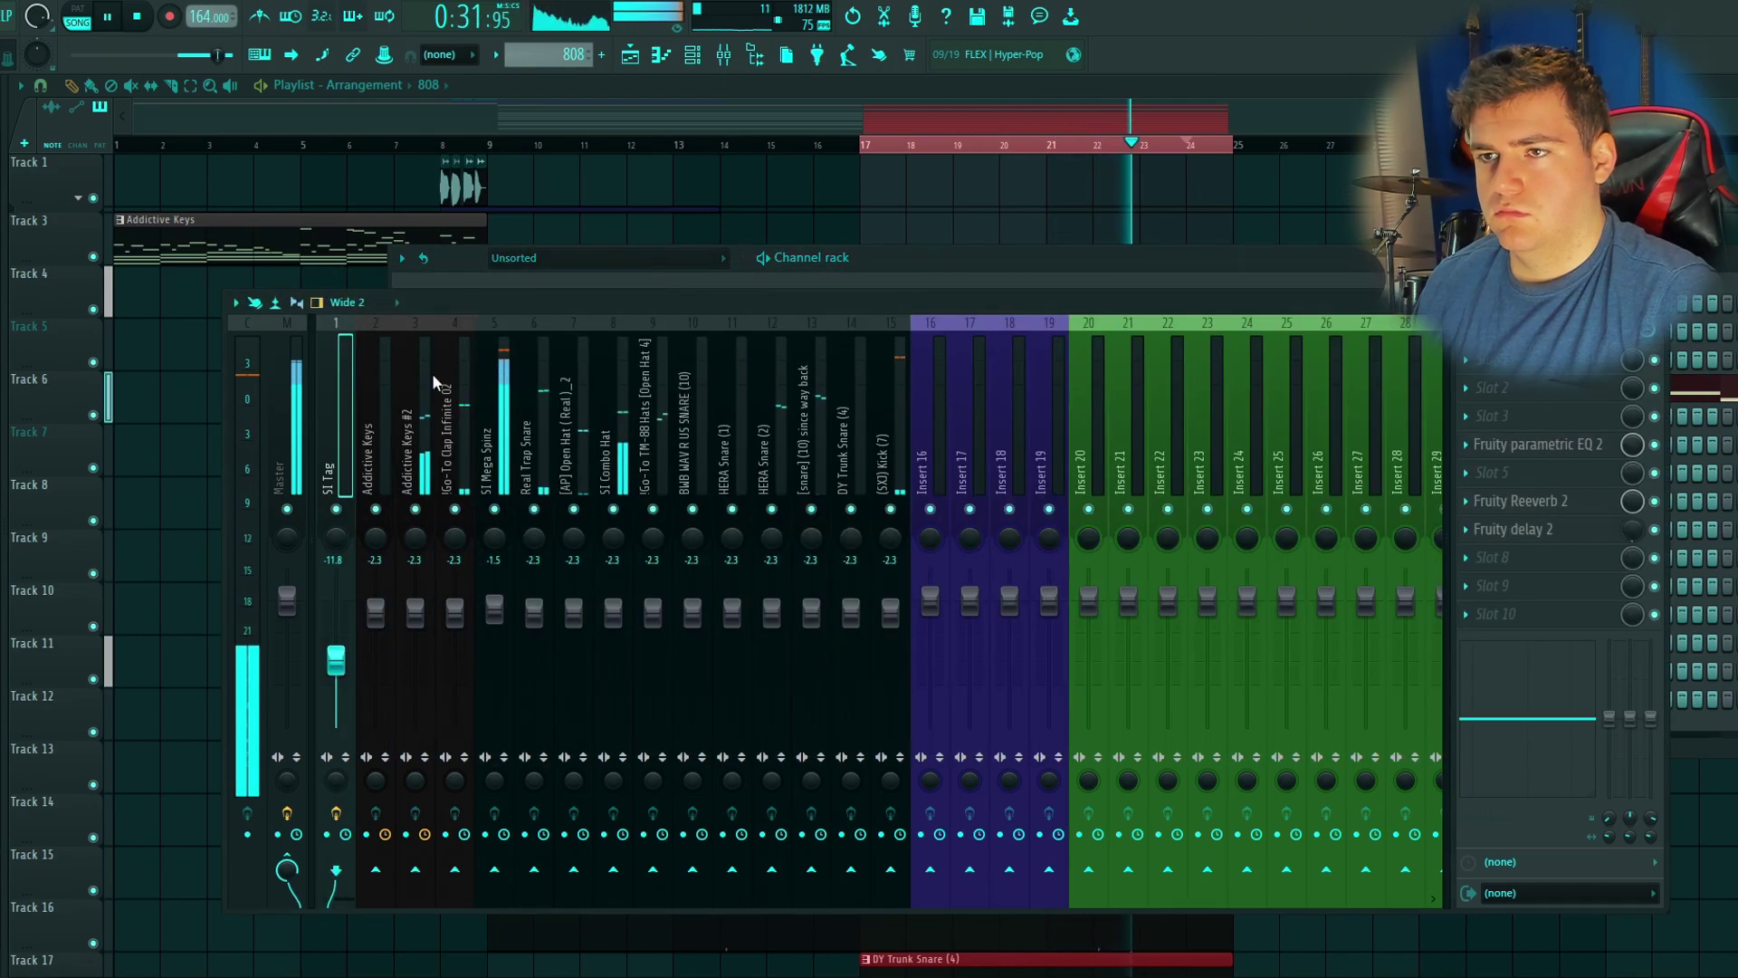
{"action": "left_click_drag", "start_coordinate": [508, 610], "coordinate": [511, 618]}
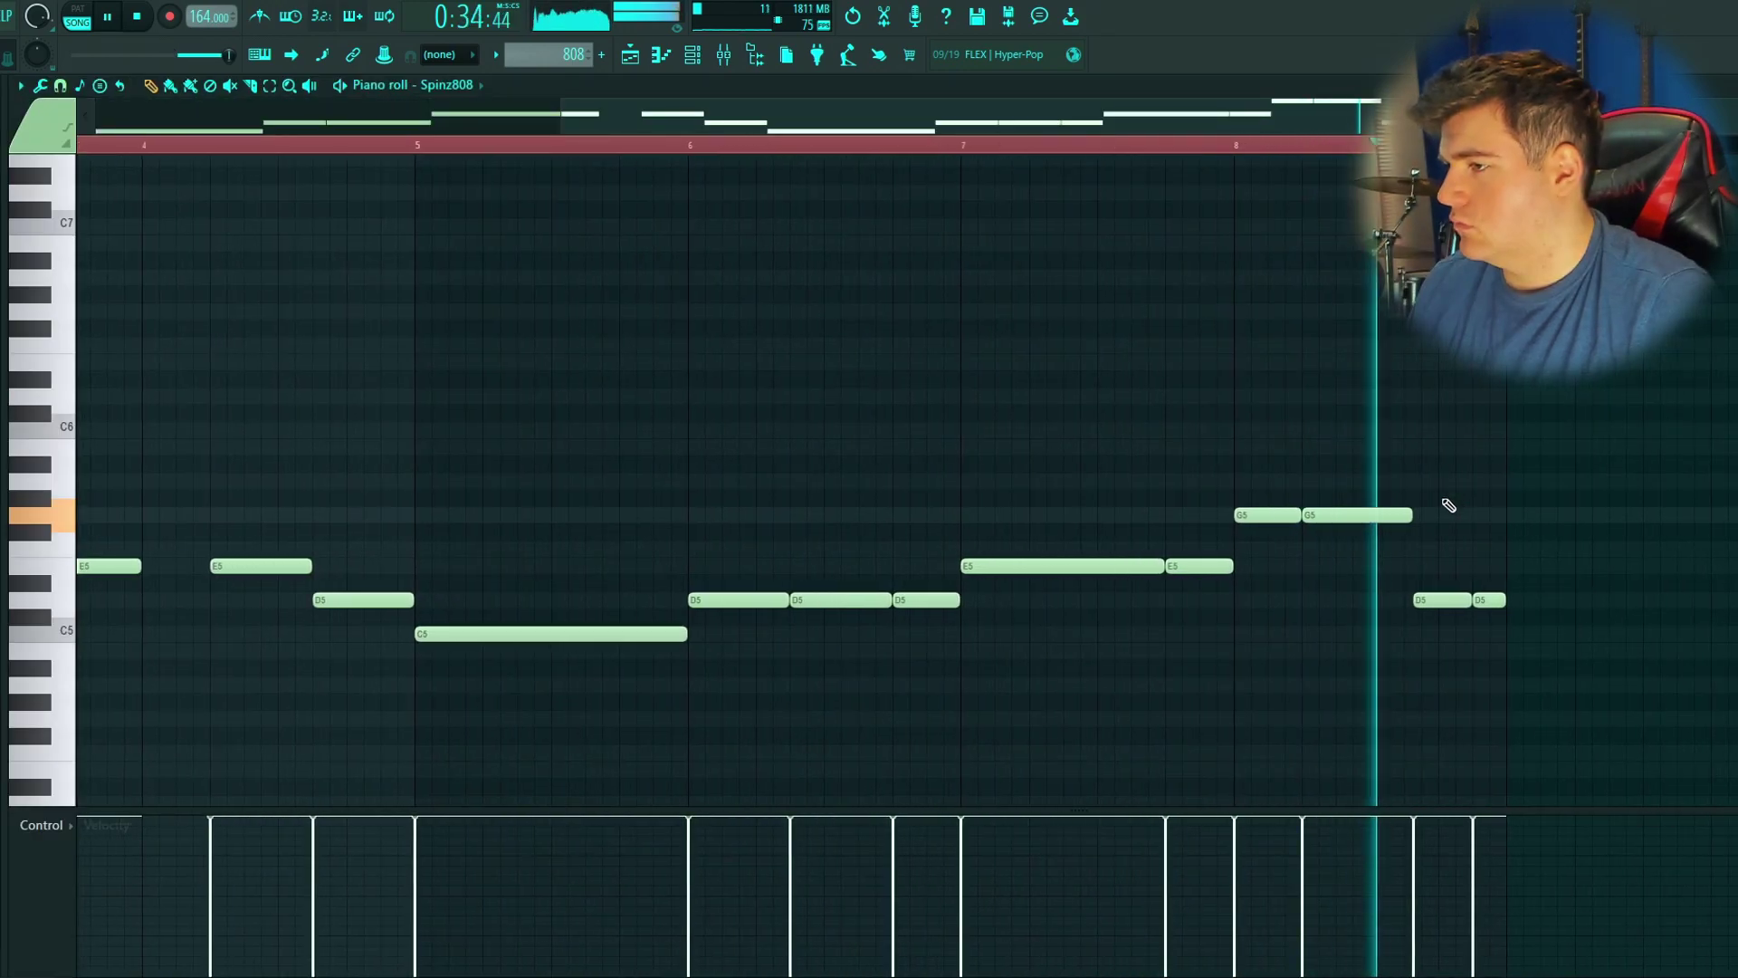
Step: Delete the last D5 note of the 808 pattern and extend the preceding D5 to the end of bar 8
{"action": "key", "text": "space"}
{"action": "right_click", "coordinate": [1489, 600]}
{"action": "left_click_drag", "start_coordinate": [1470, 600], "coordinate": [1503, 603]}
{"action": "key", "text": "F7"}
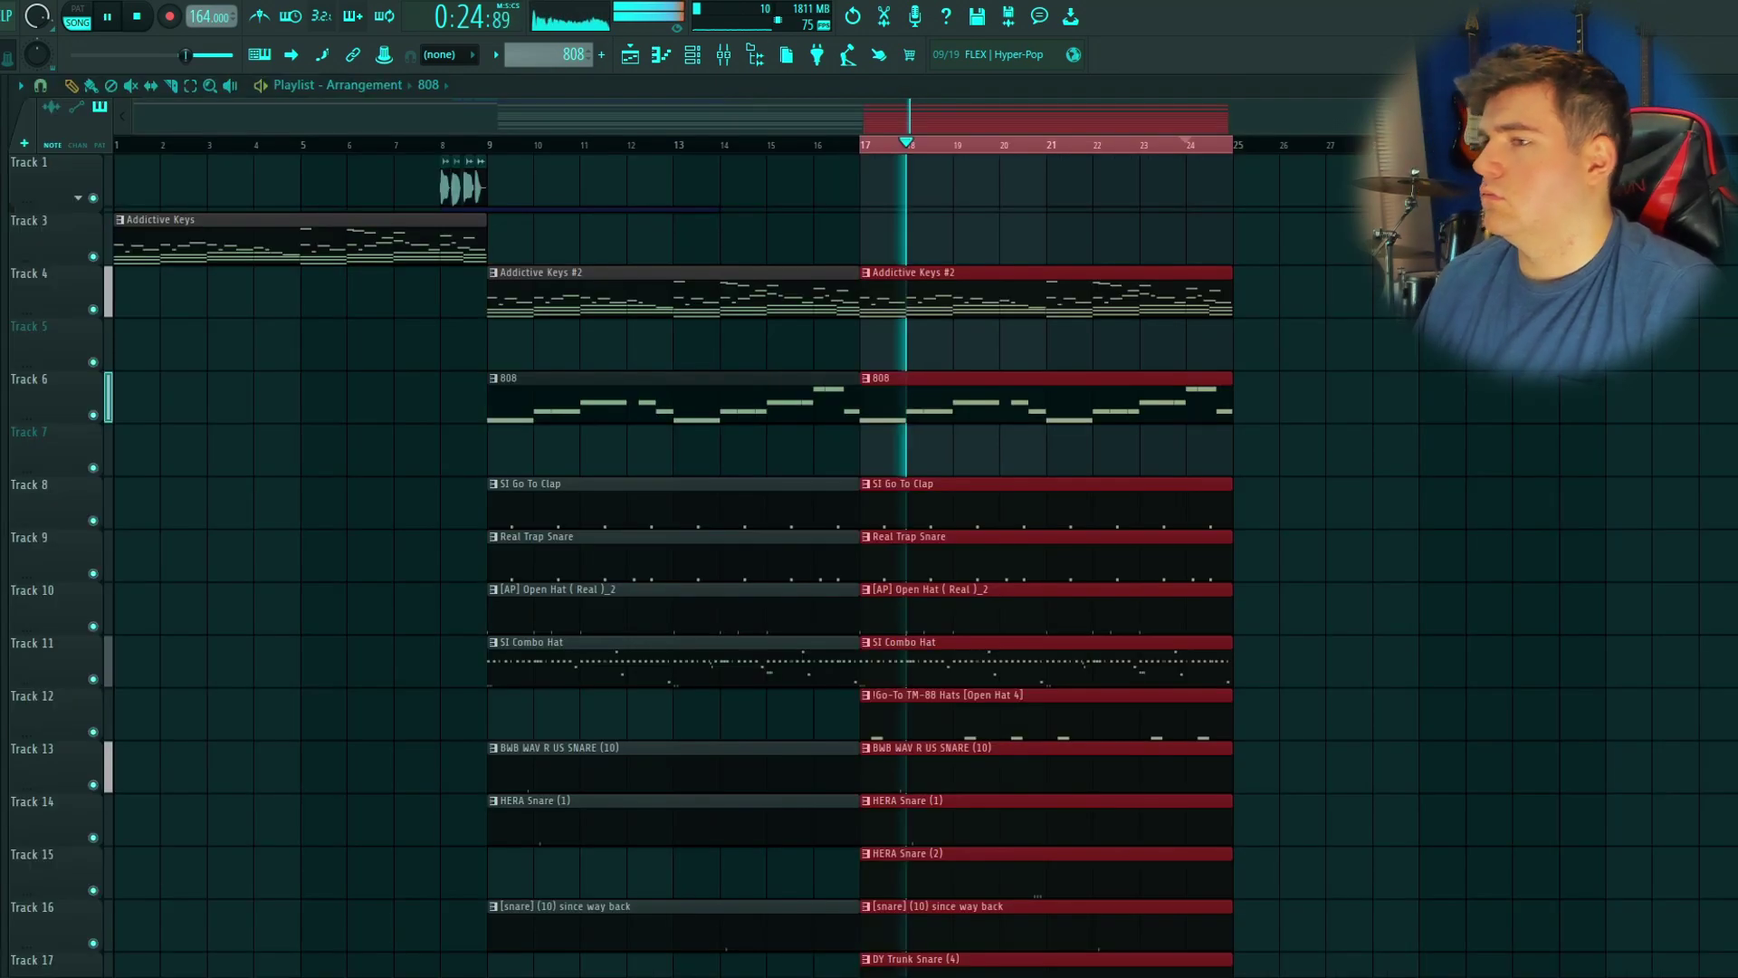
{"action": "key", "text": "F6"}
{"action": "key", "text": "F6"}
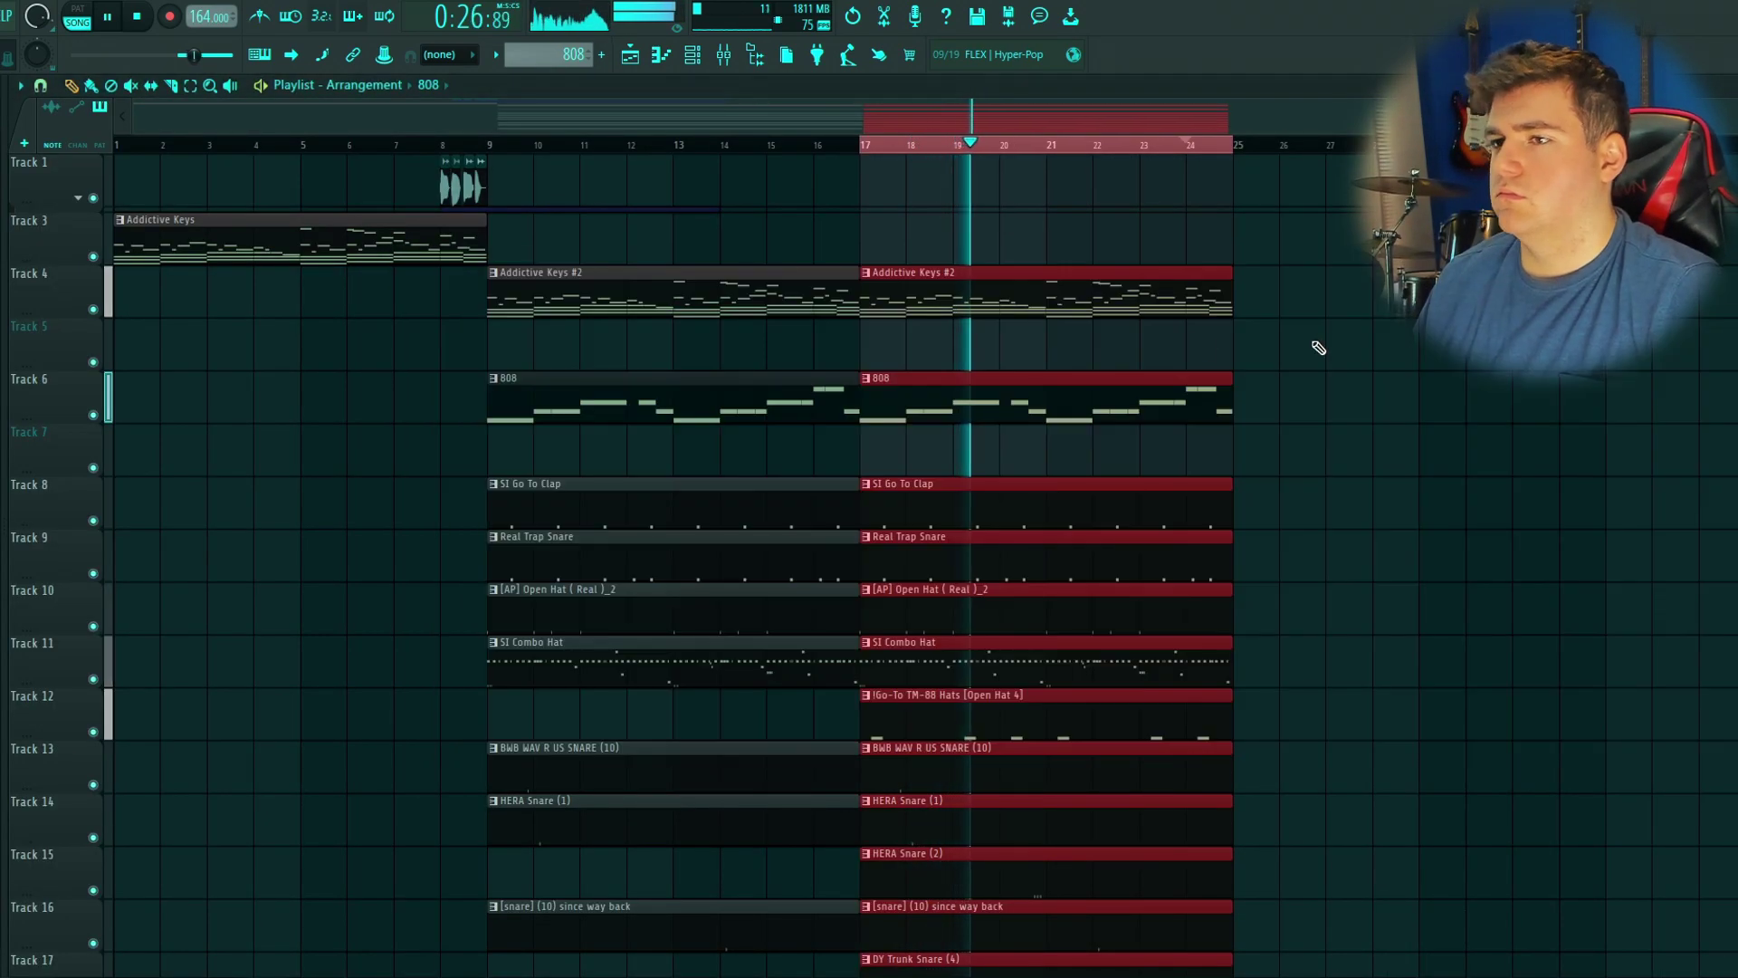
Step: Play from the first drum section, move the 808 track up to Track 5 and insert two empty tracks below it
{"action": "left_click", "coordinate": [496, 177]}
{"action": "left_click", "coordinate": [436, 144]}
{"action": "right_click", "coordinate": [641, 191]}
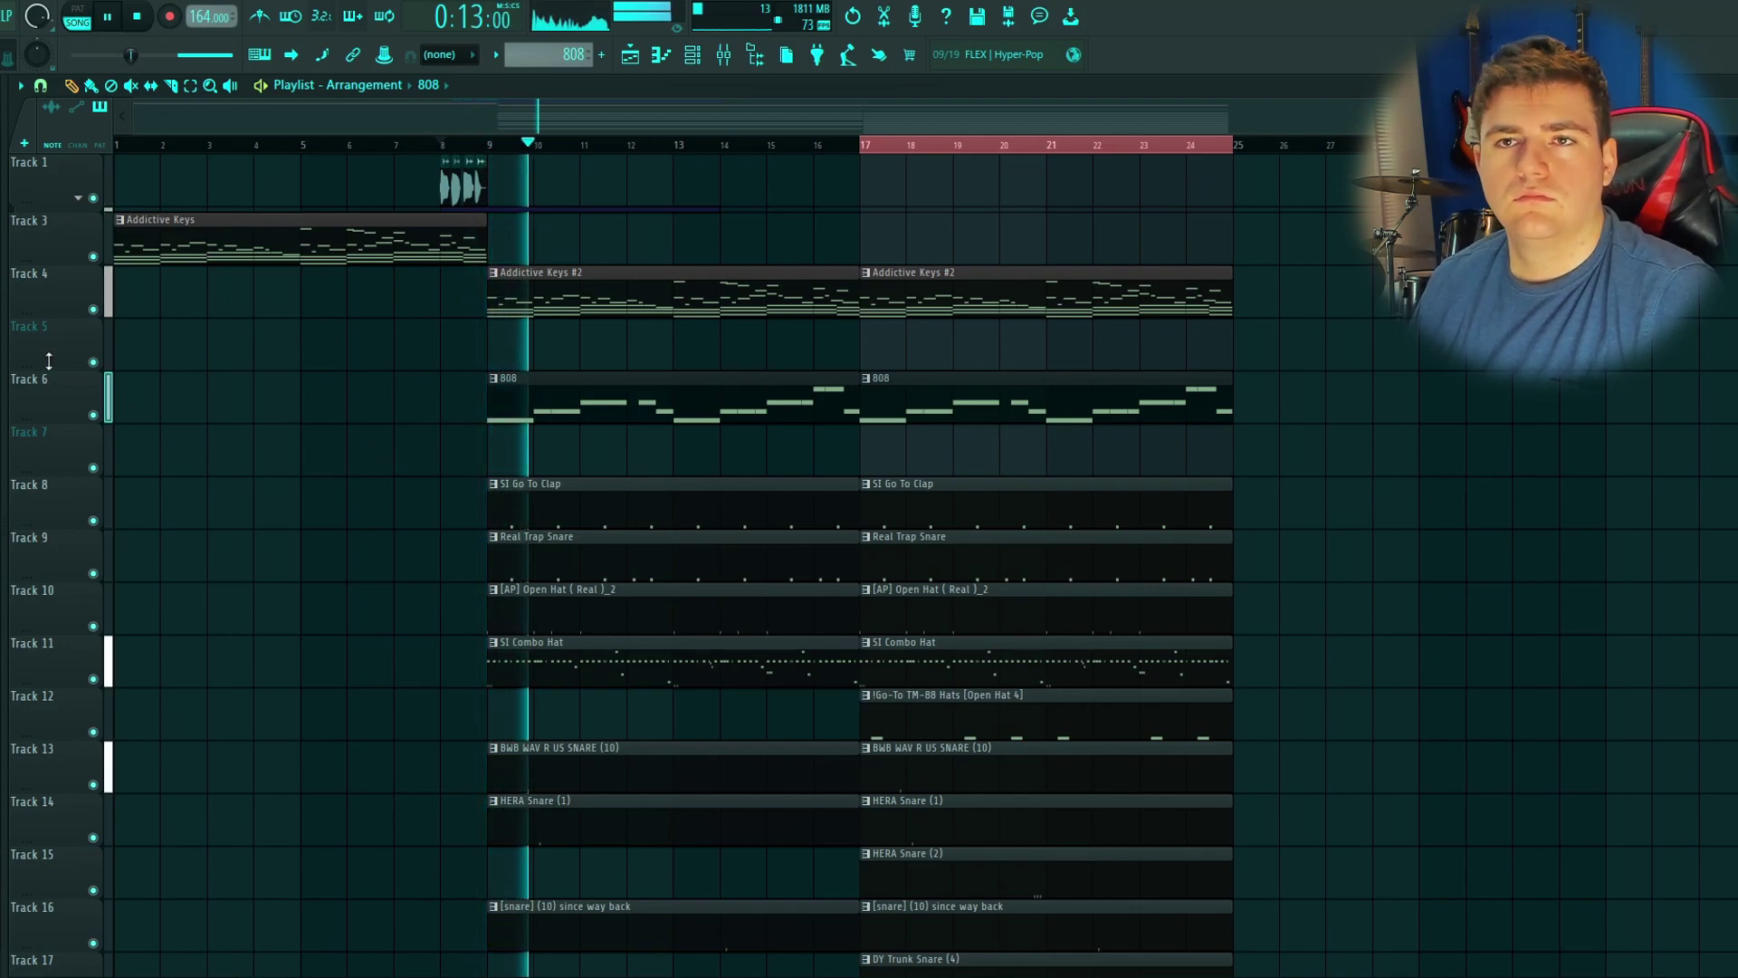
{"action": "scroll", "coordinate": [62, 389], "scroll_direction": "up", "scroll_amount": 1}
{"action": "right_click", "coordinate": [55, 420]}
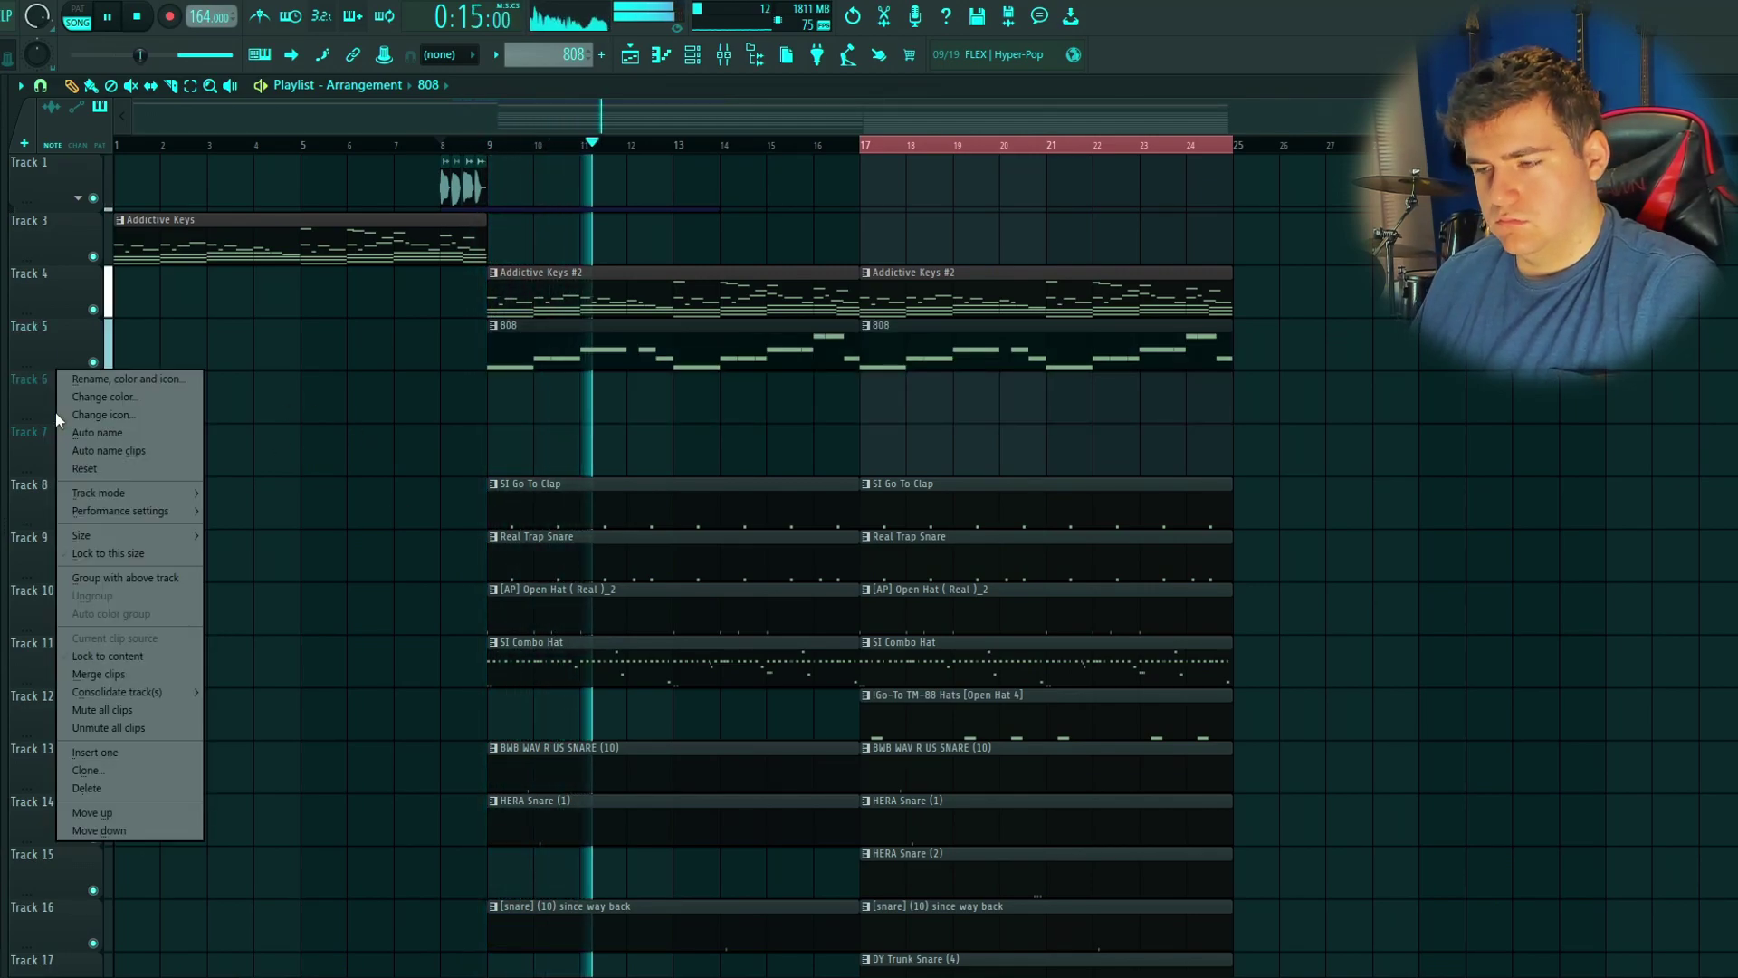
{"action": "key", "text": "i"}
{"action": "right_click", "coordinate": [56, 420]}
{"action": "key", "text": "i"}
Step: Delete the C5 notes at the start of bars 3 and 7 in the [AP] Open Hat ( Real )_2 pattern
{"action": "key", "text": "space"}
{"action": "key", "text": "space"}
{"action": "double_click", "coordinate": [620, 722]}
{"action": "right_click", "coordinate": [450, 634]}
{"action": "right_click", "coordinate": [1196, 636]}
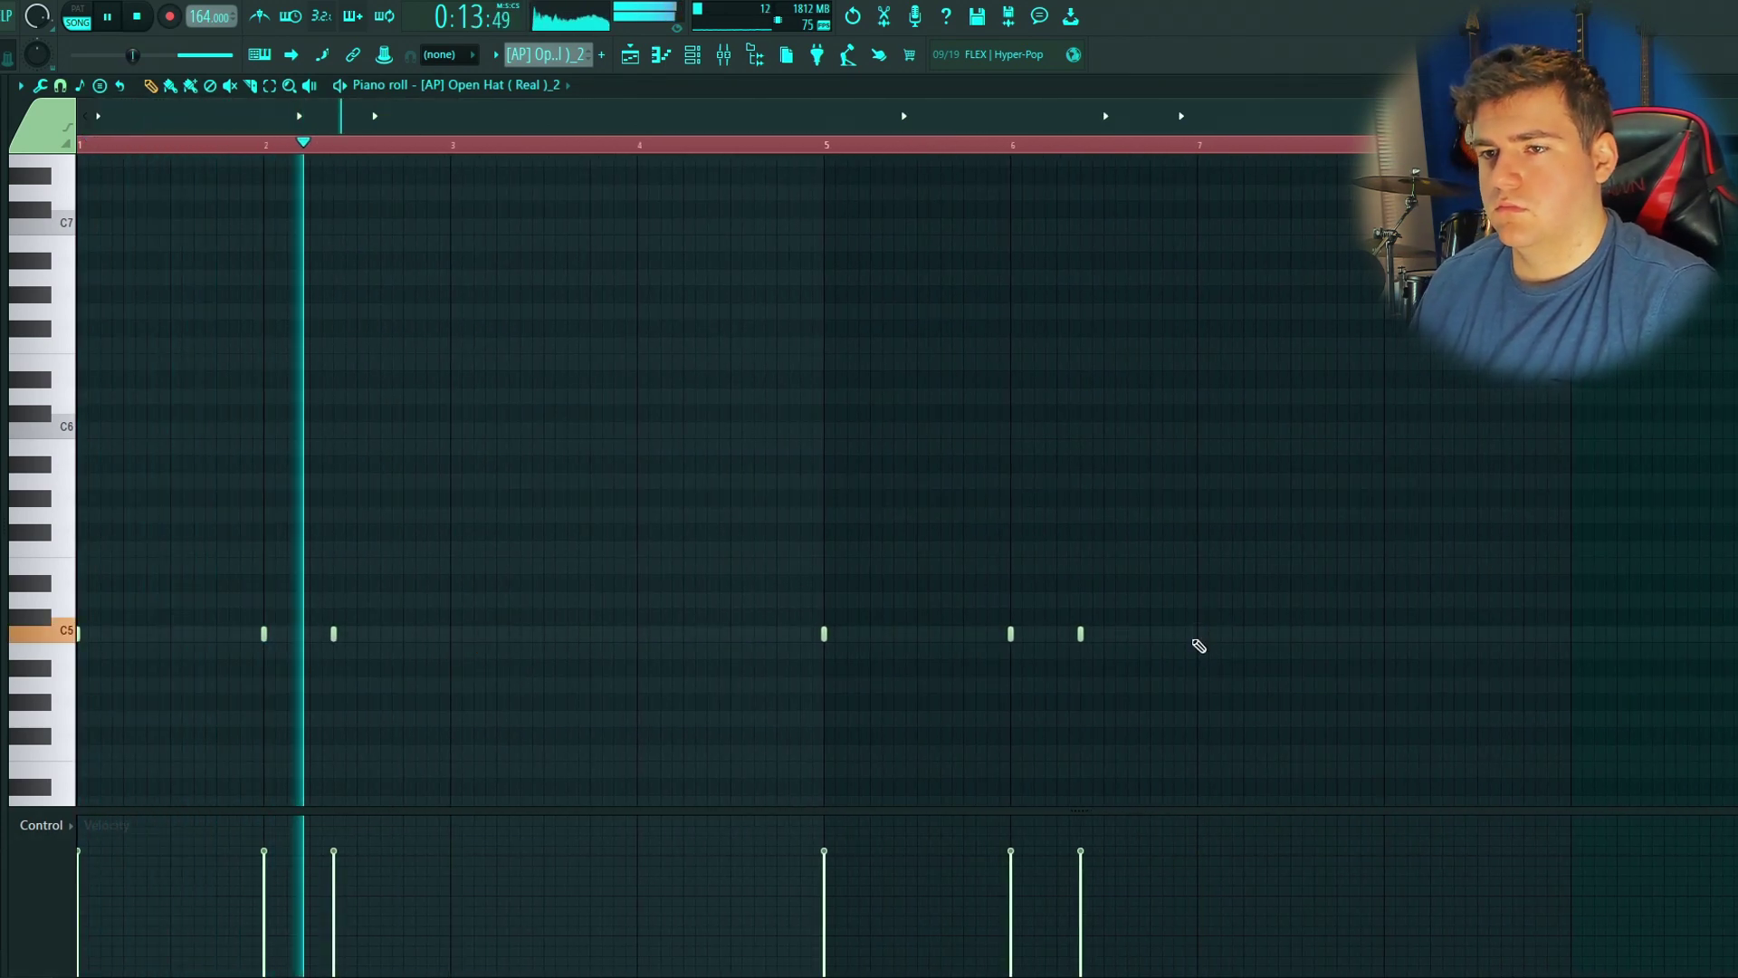
{"action": "key", "text": "F5"}
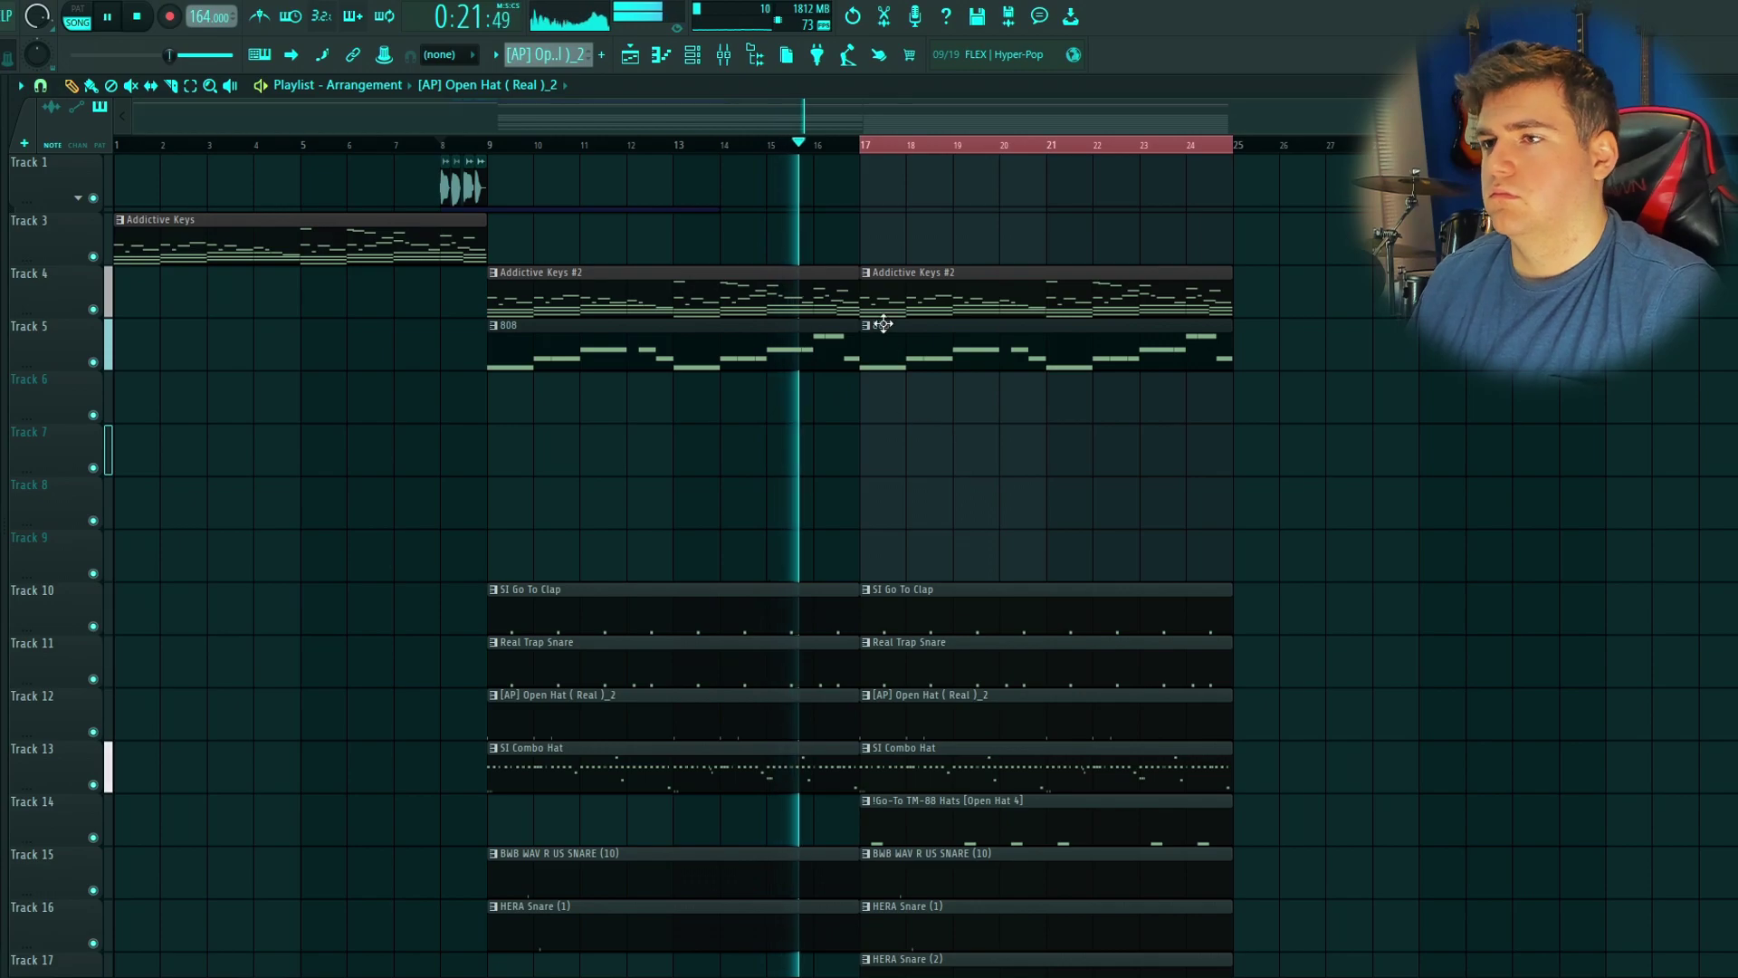
Step: Delete the short E5 at the end of bar 7 in the 808 pattern and extend the long E5 to bar 8
{"action": "double_click", "coordinate": [799, 338]}
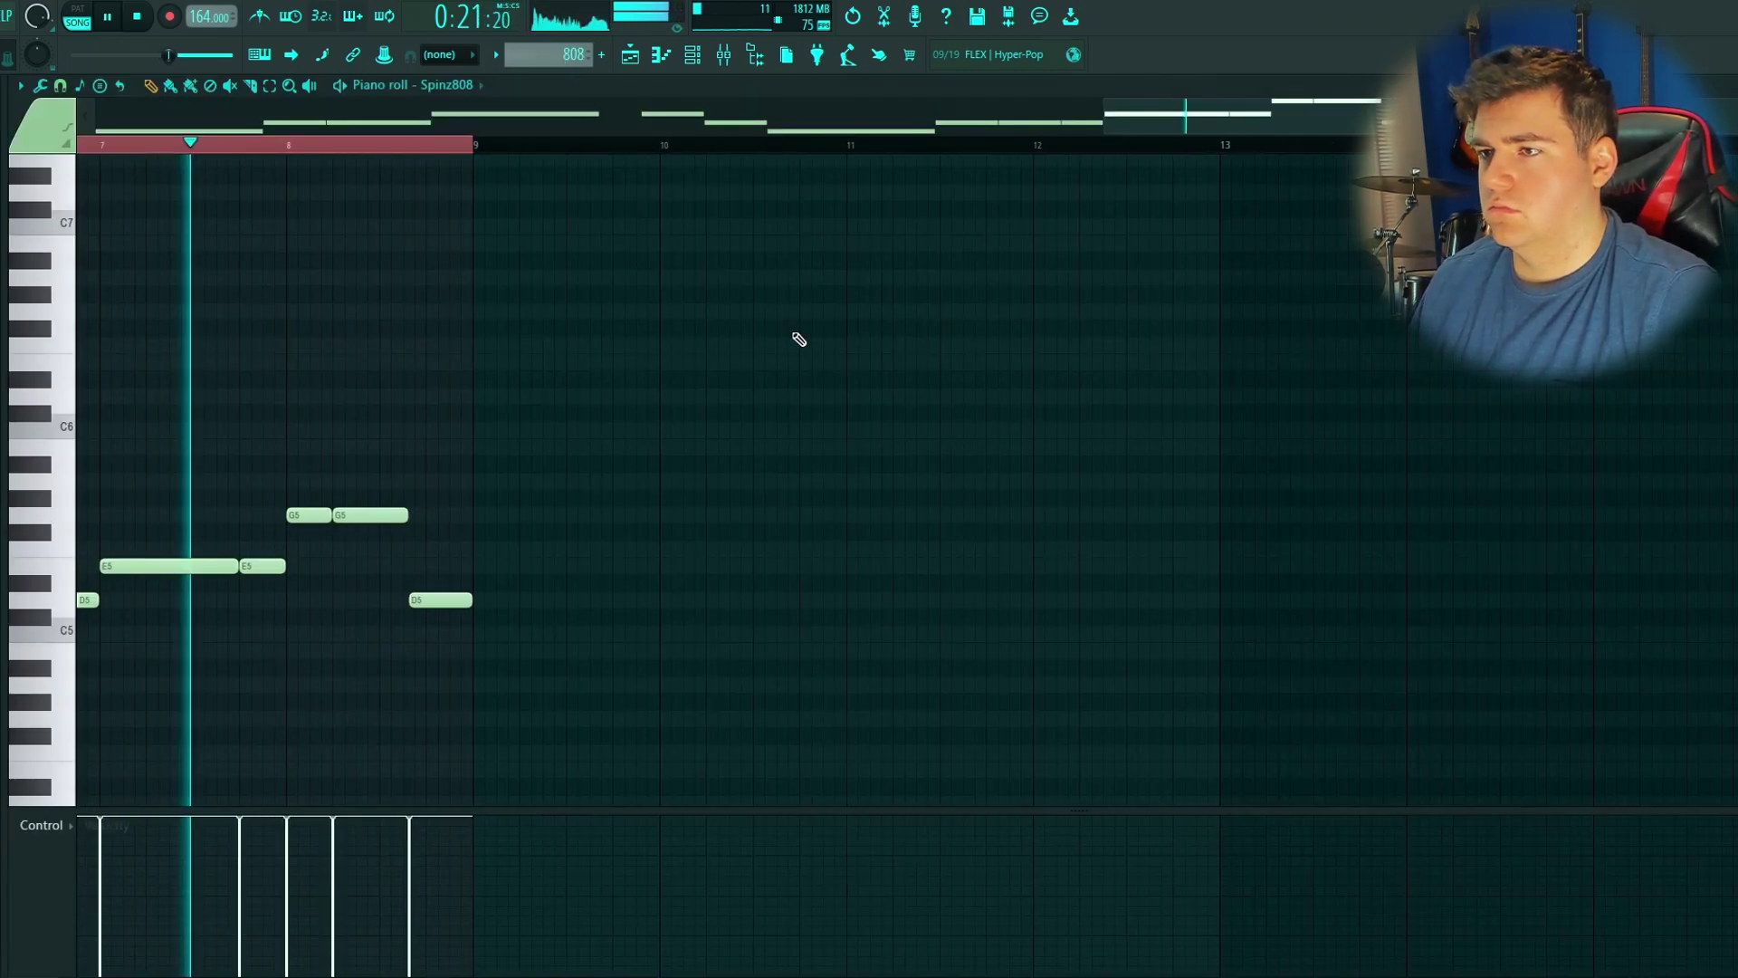
{"action": "right_click", "coordinate": [246, 569]}
{"action": "left_click_drag", "start_coordinate": [215, 566], "coordinate": [263, 570]}
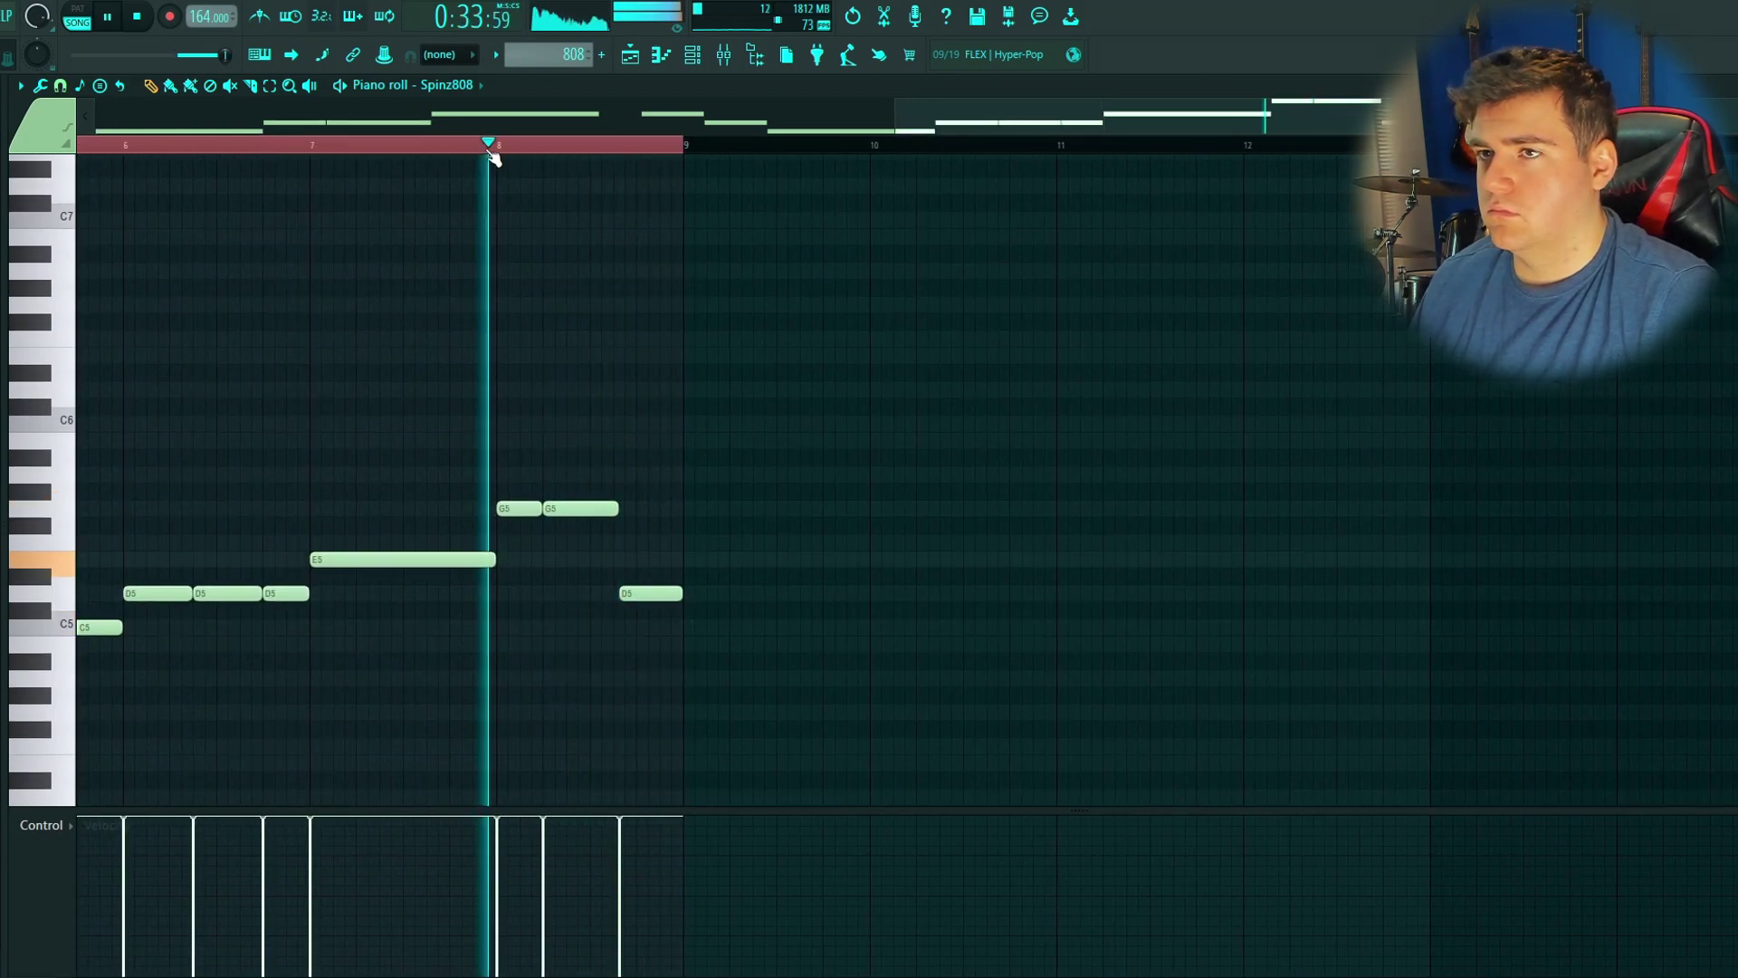
Step: Rework the G5 notes in the first half of bar 8 into five back-to-back notes of 2, 2, 1, 1 and 2 steps
{"action": "scroll", "coordinate": [539, 589], "scroll_direction": "up", "scroll_amount": 4}
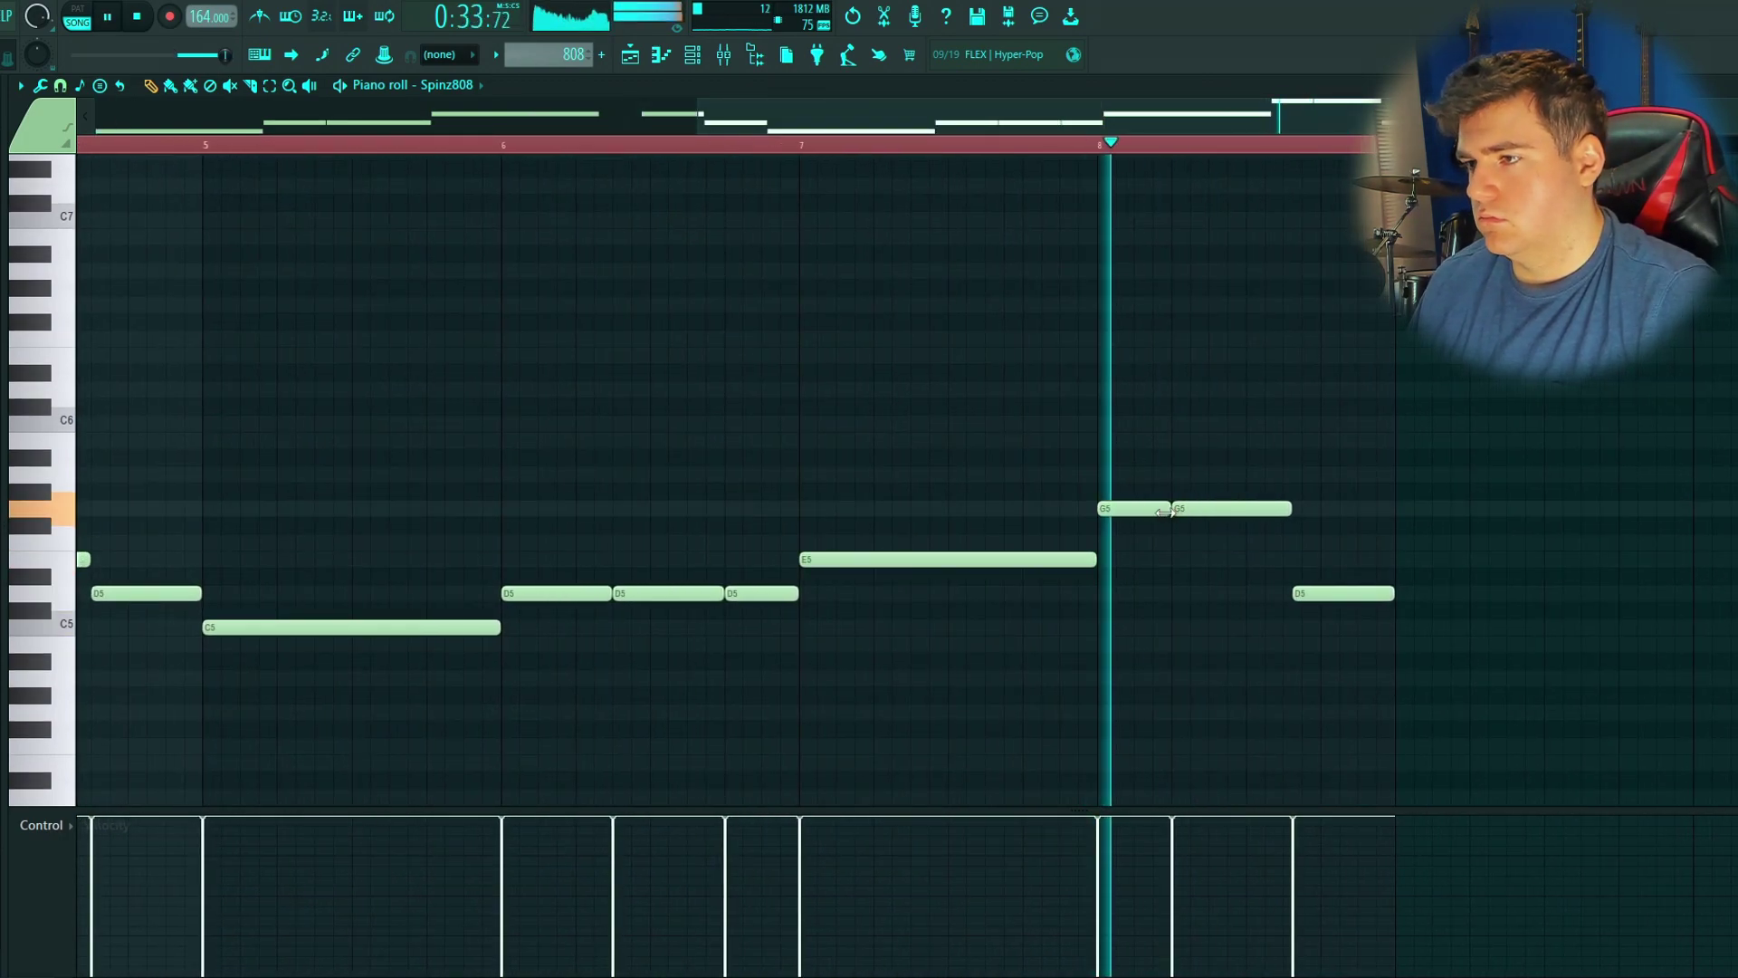
{"action": "left_click", "coordinate": [1215, 508]}
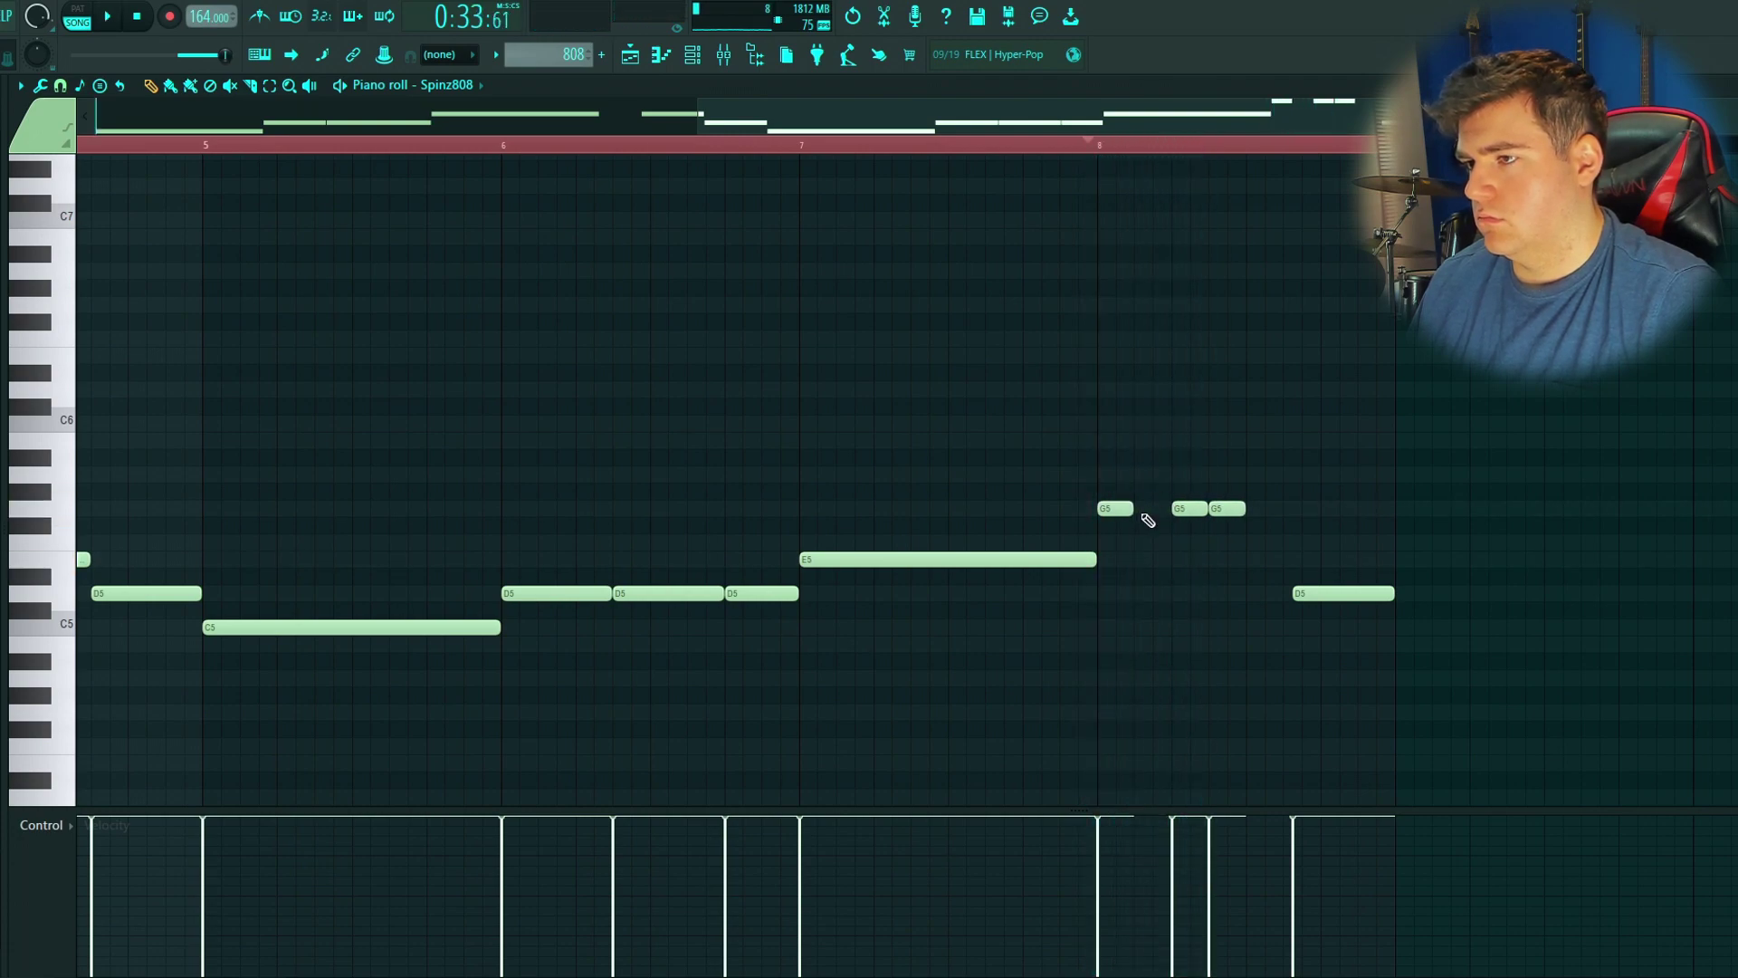
{"action": "left_click", "coordinate": [1148, 509]}
{"action": "key", "text": "space"}
{"action": "left_click_drag", "start_coordinate": [1206, 509], "coordinate": [1173, 516]}
{"action": "scroll", "coordinate": [1202, 514], "scroll_direction": "up", "scroll_amount": 2}
{"action": "left_click", "coordinate": [1191, 509]}
{"action": "left_click_drag", "start_coordinate": [1168, 509], "coordinate": [1213, 508]}
{"action": "key", "text": "space"}
Step: Fill the second half of bar 8 with three back-to-back D5 notes, ending the last one at bar 9
{"action": "left_click", "coordinate": [1276, 559]}
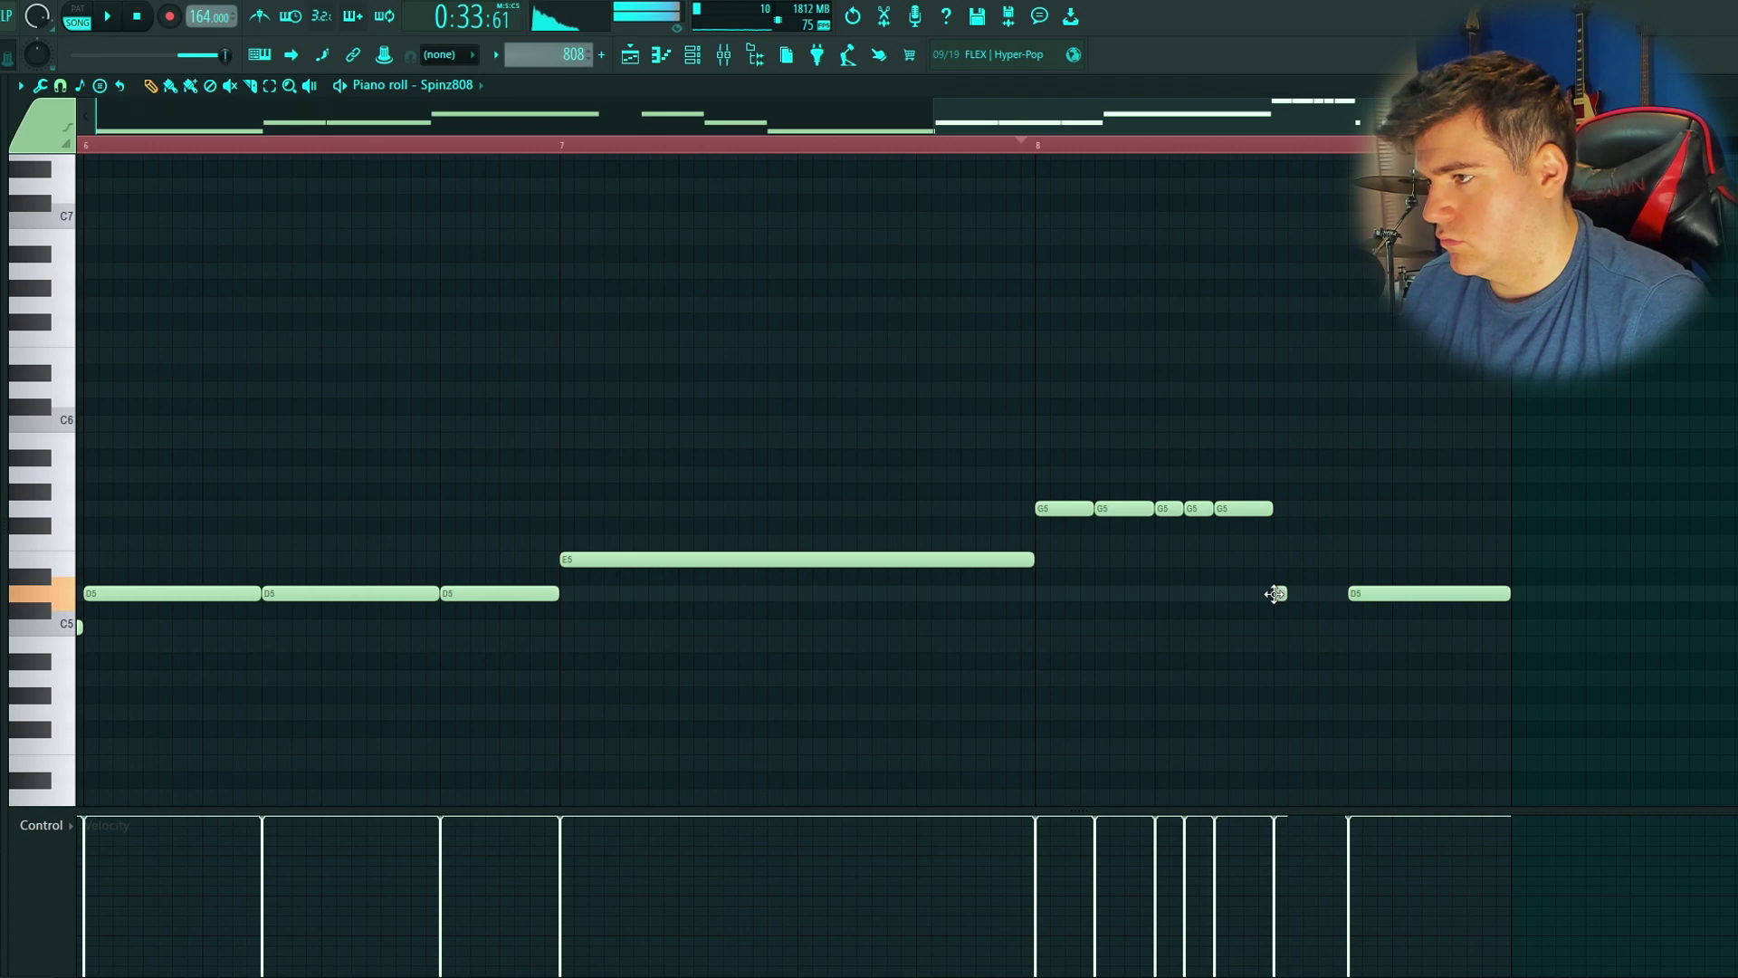
{"action": "key", "text": "space"}
{"action": "left_click_drag", "start_coordinate": [1284, 594], "coordinate": [1346, 594]}
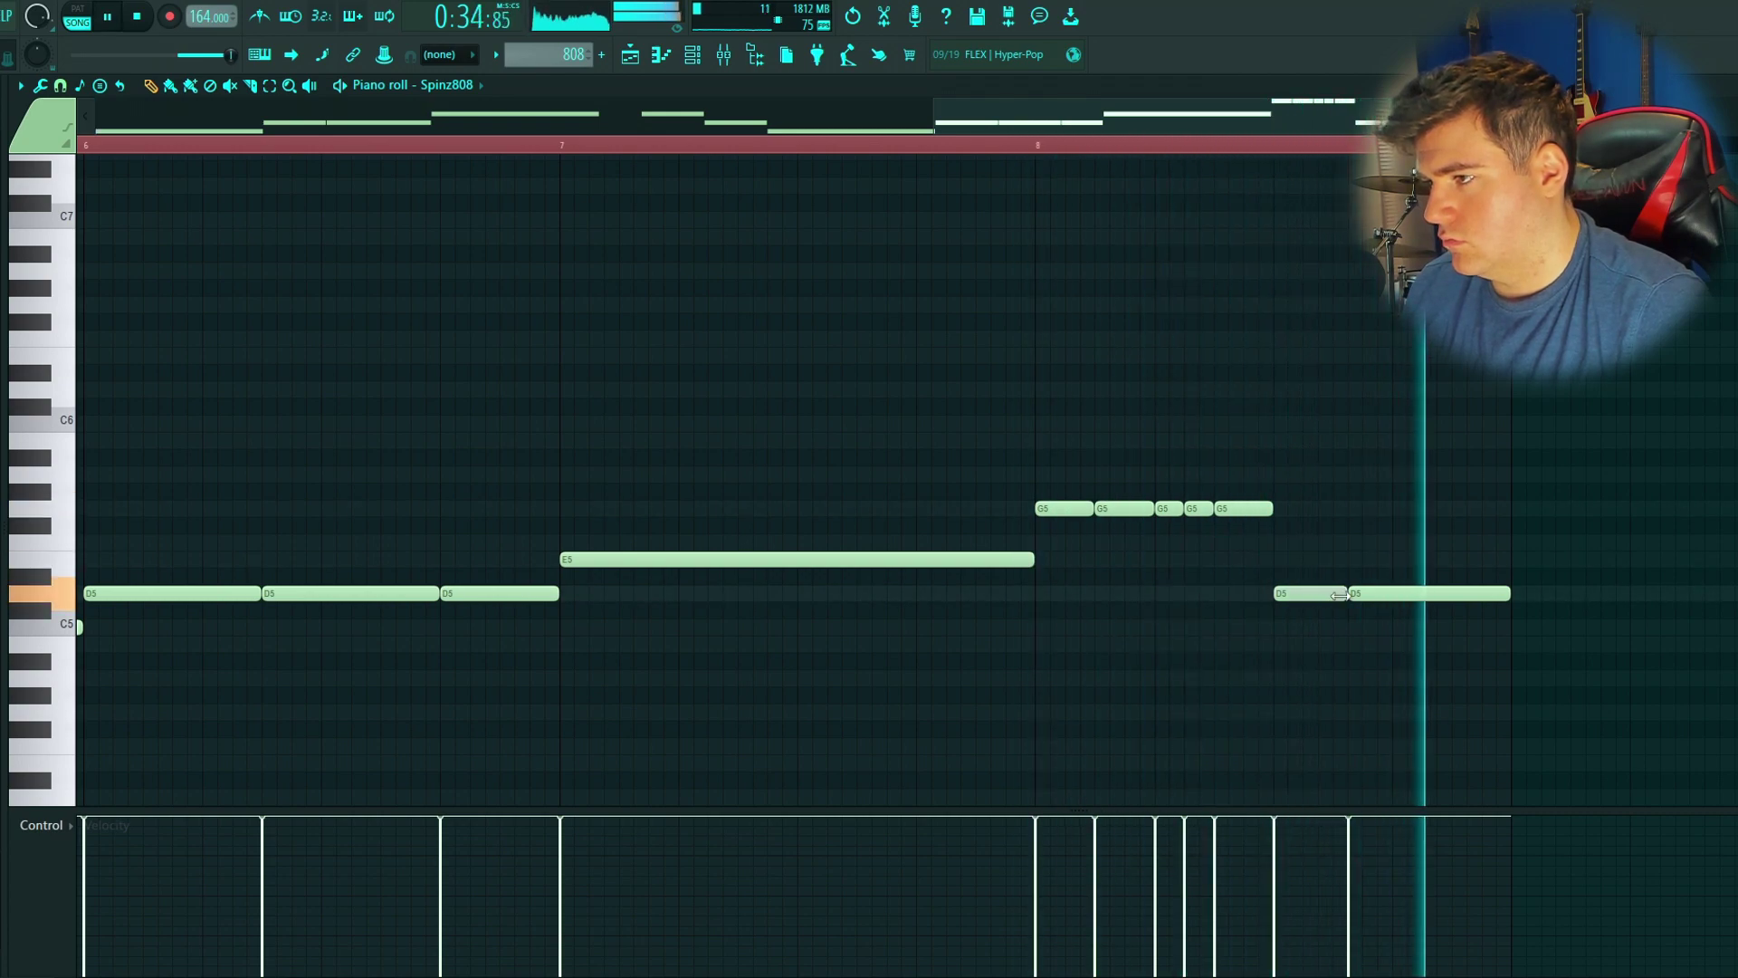
{"action": "left_click_drag", "start_coordinate": [1491, 594], "coordinate": [1448, 594]}
{"action": "left_click", "coordinate": [1468, 594]}
{"action": "key", "text": "space"}
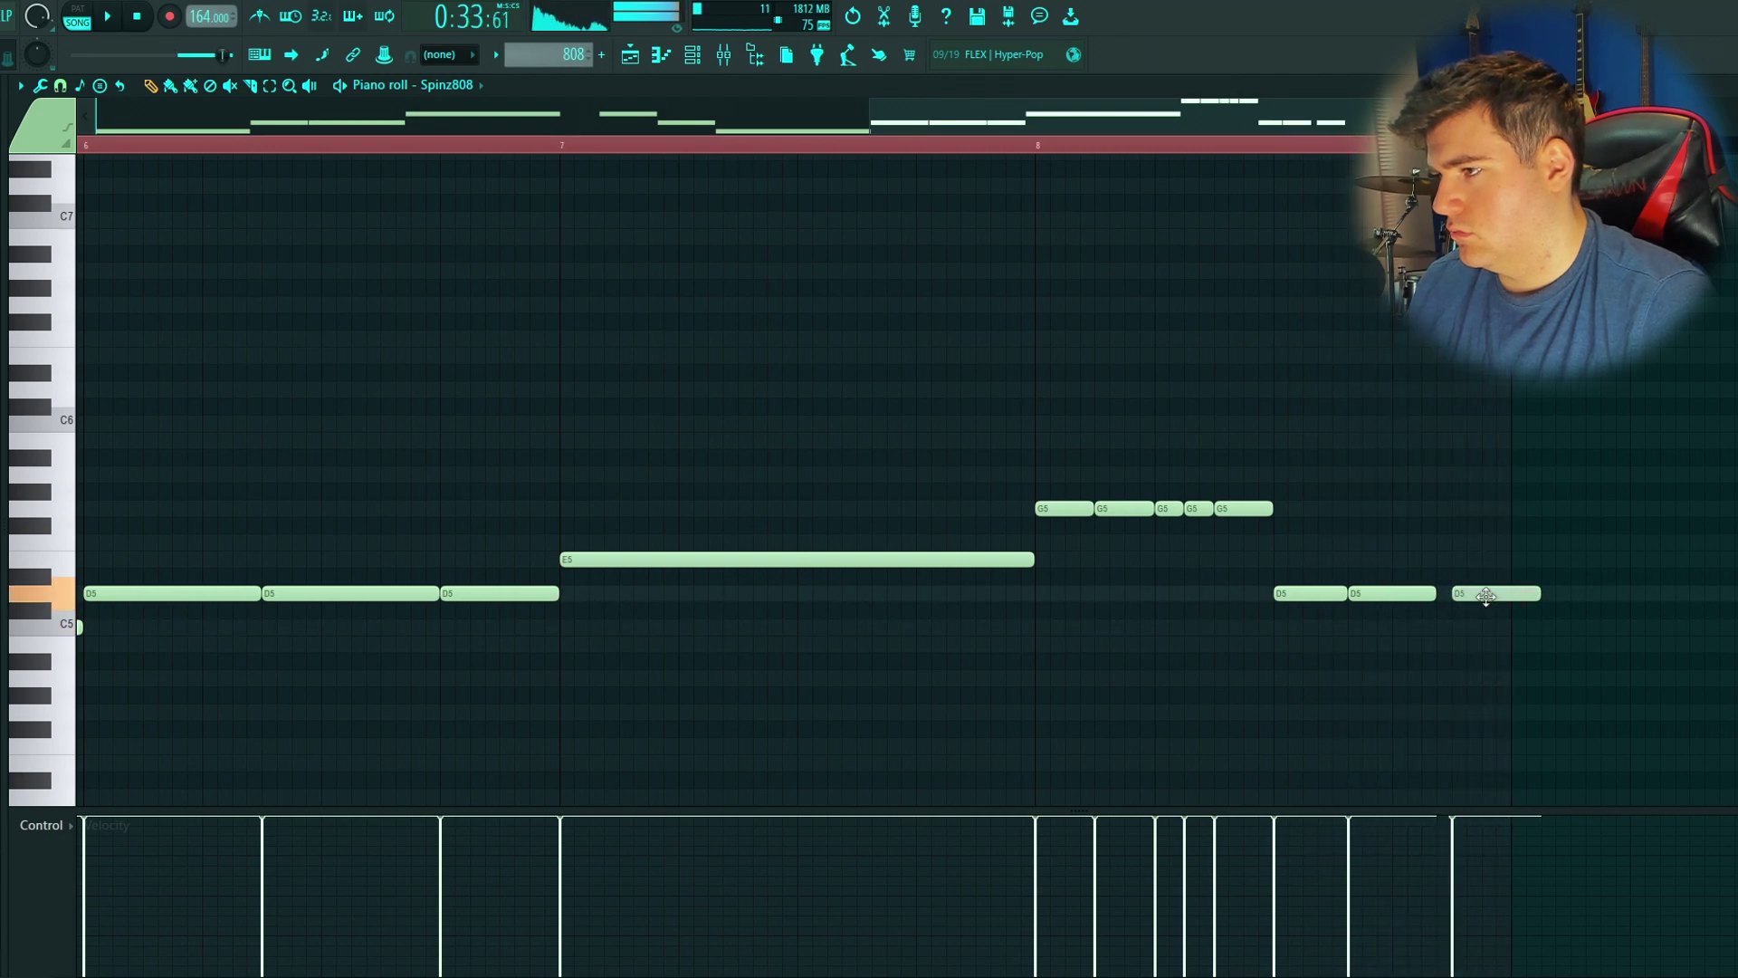
{"action": "key", "text": "space"}
{"action": "left_click_drag", "start_coordinate": [1434, 596], "coordinate": [1450, 595]}
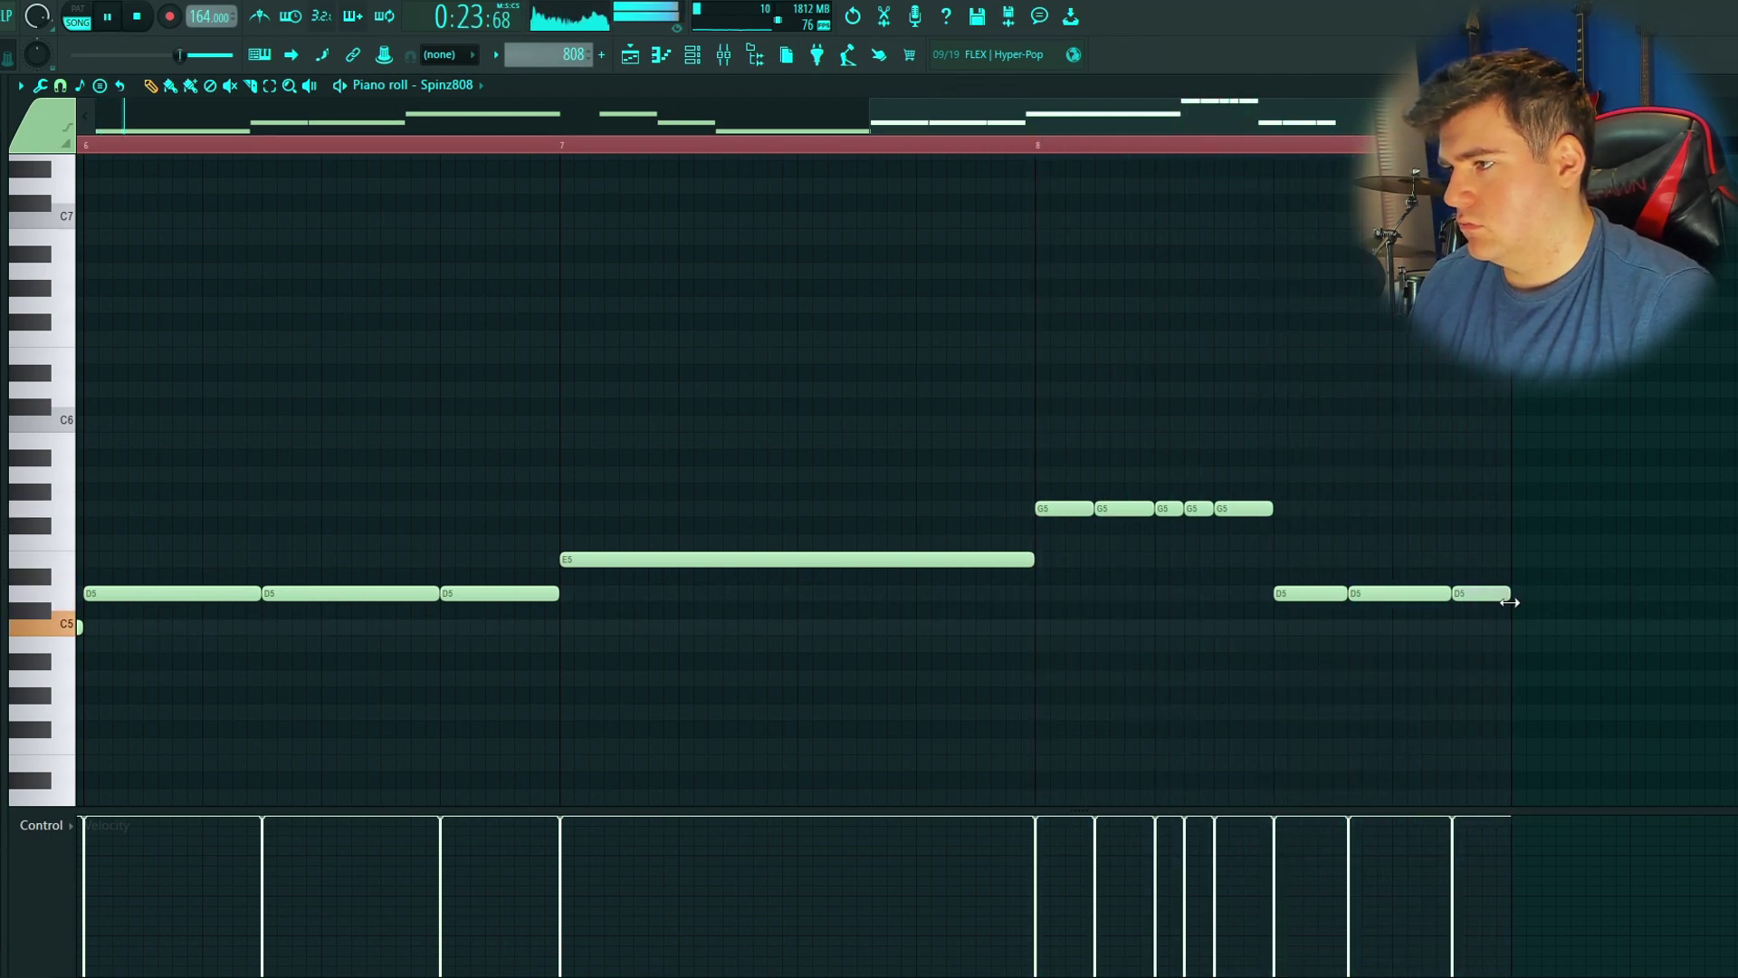
{"action": "scroll", "coordinate": [1222, 361], "scroll_direction": "up", "scroll_amount": 2}
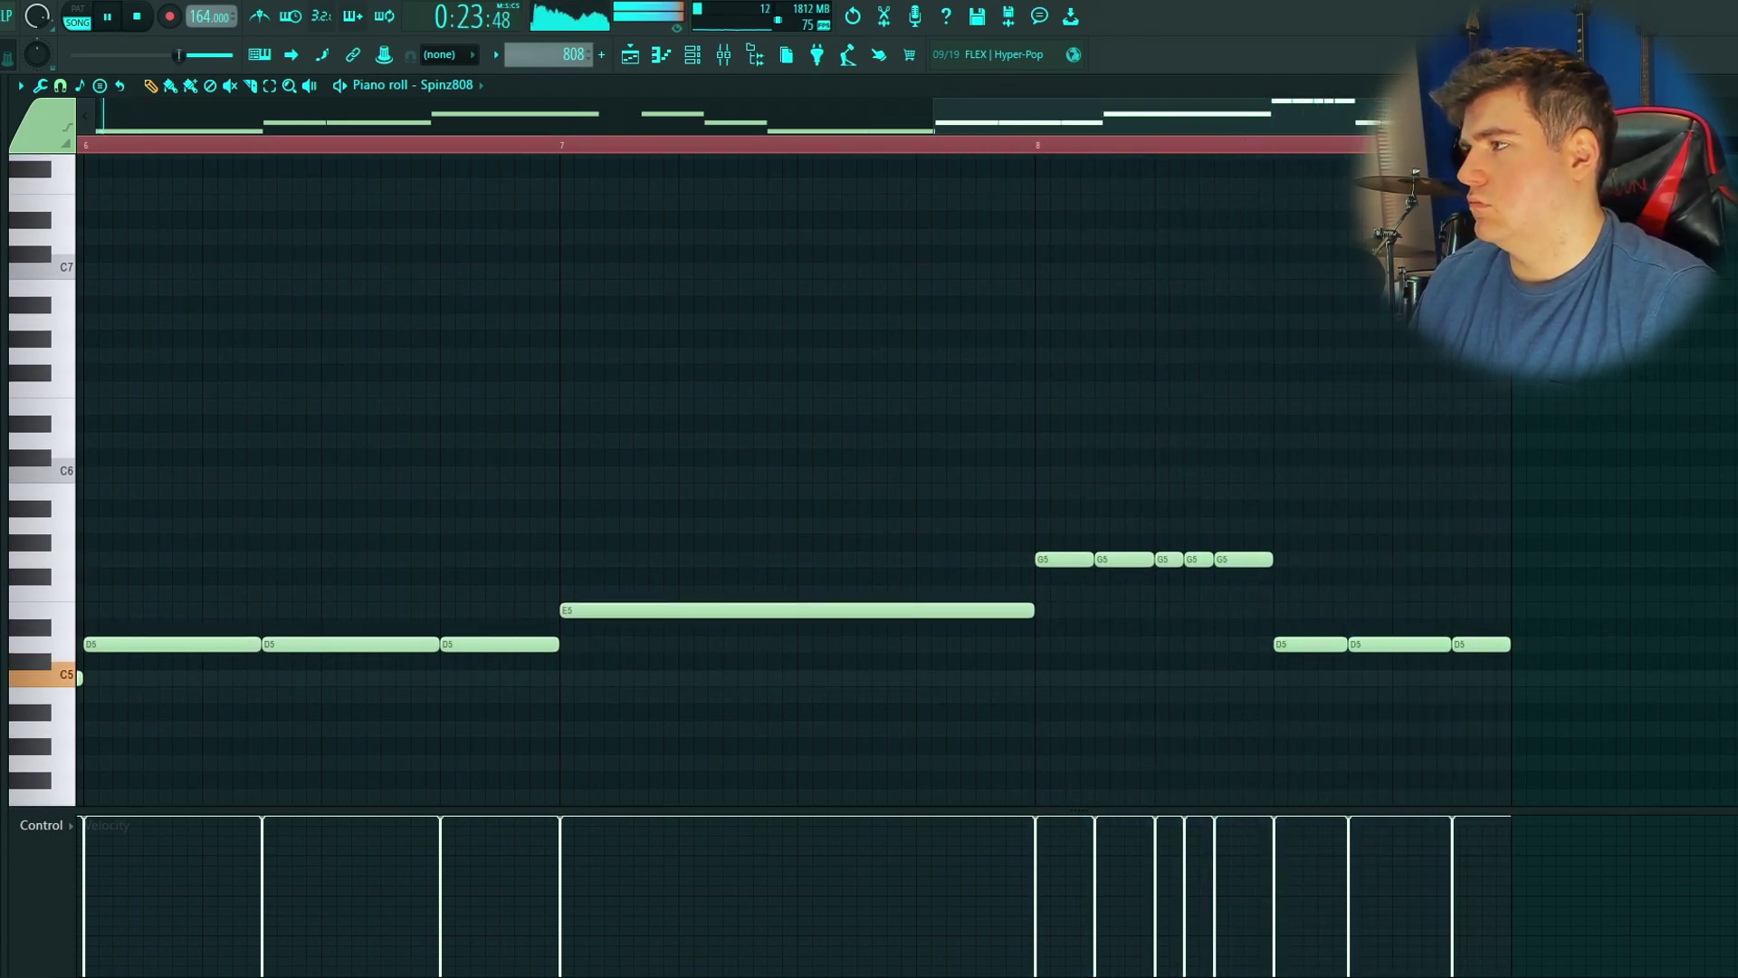
Step: Play the arrangement from bar 19 and solo the 808 on Track 5
{"action": "key", "text": "F5"}
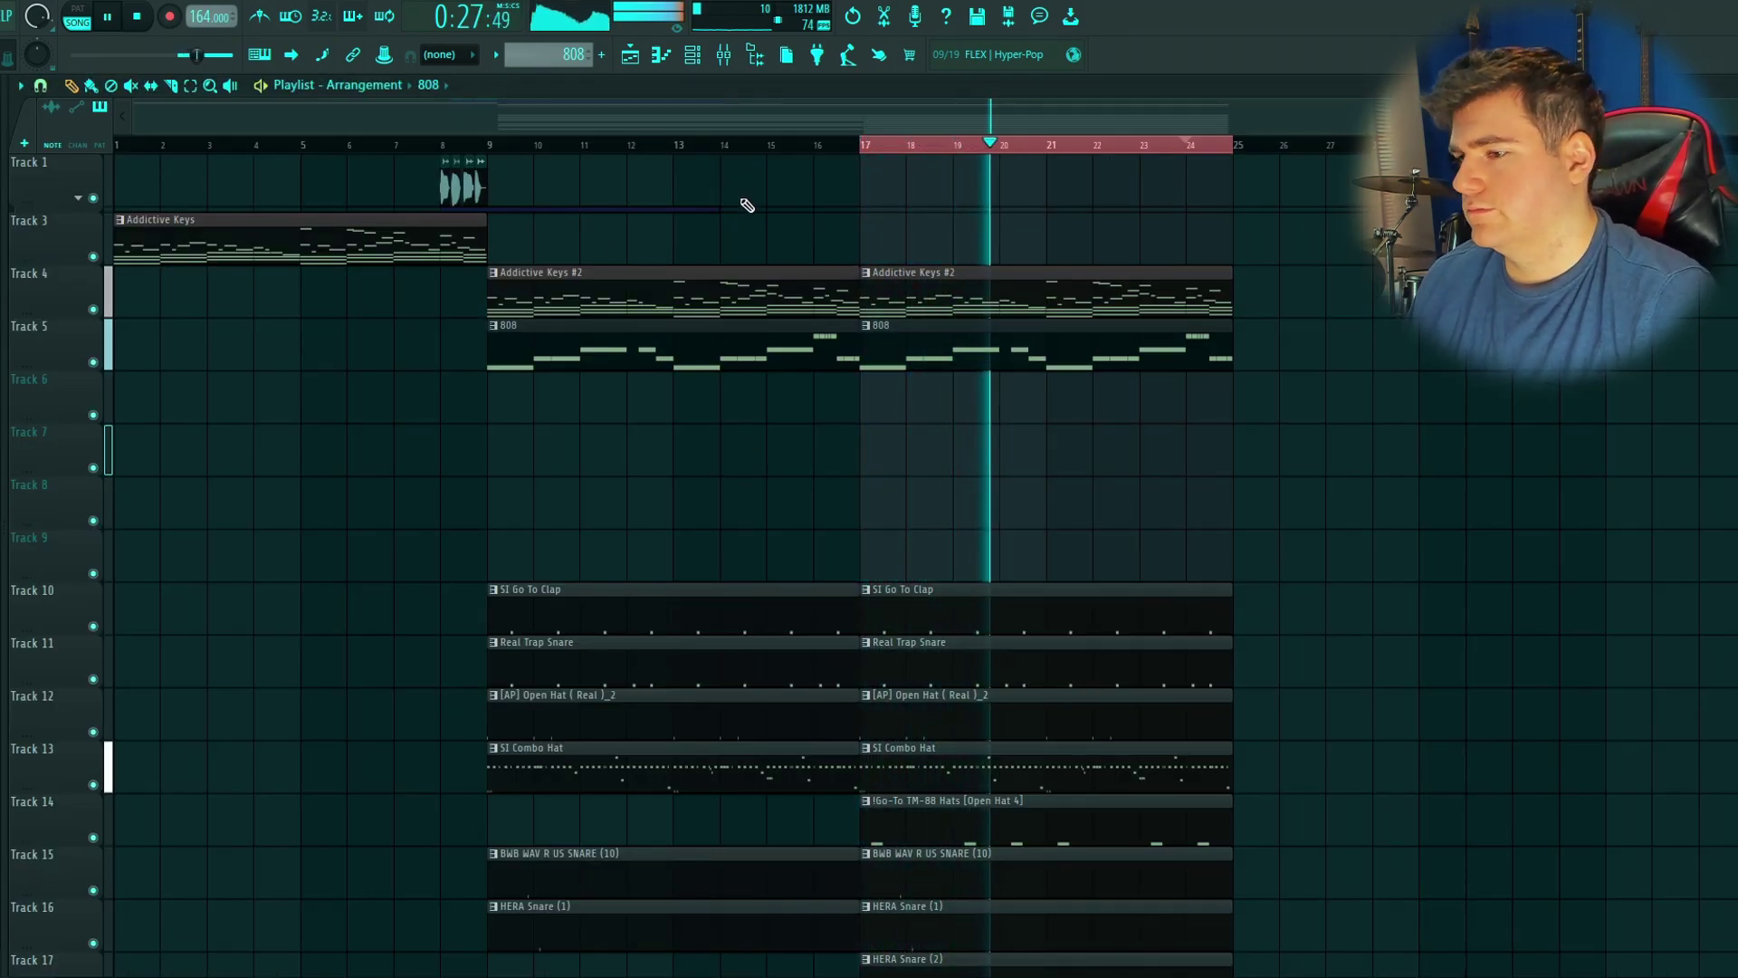
{"action": "left_click", "coordinate": [965, 146]}
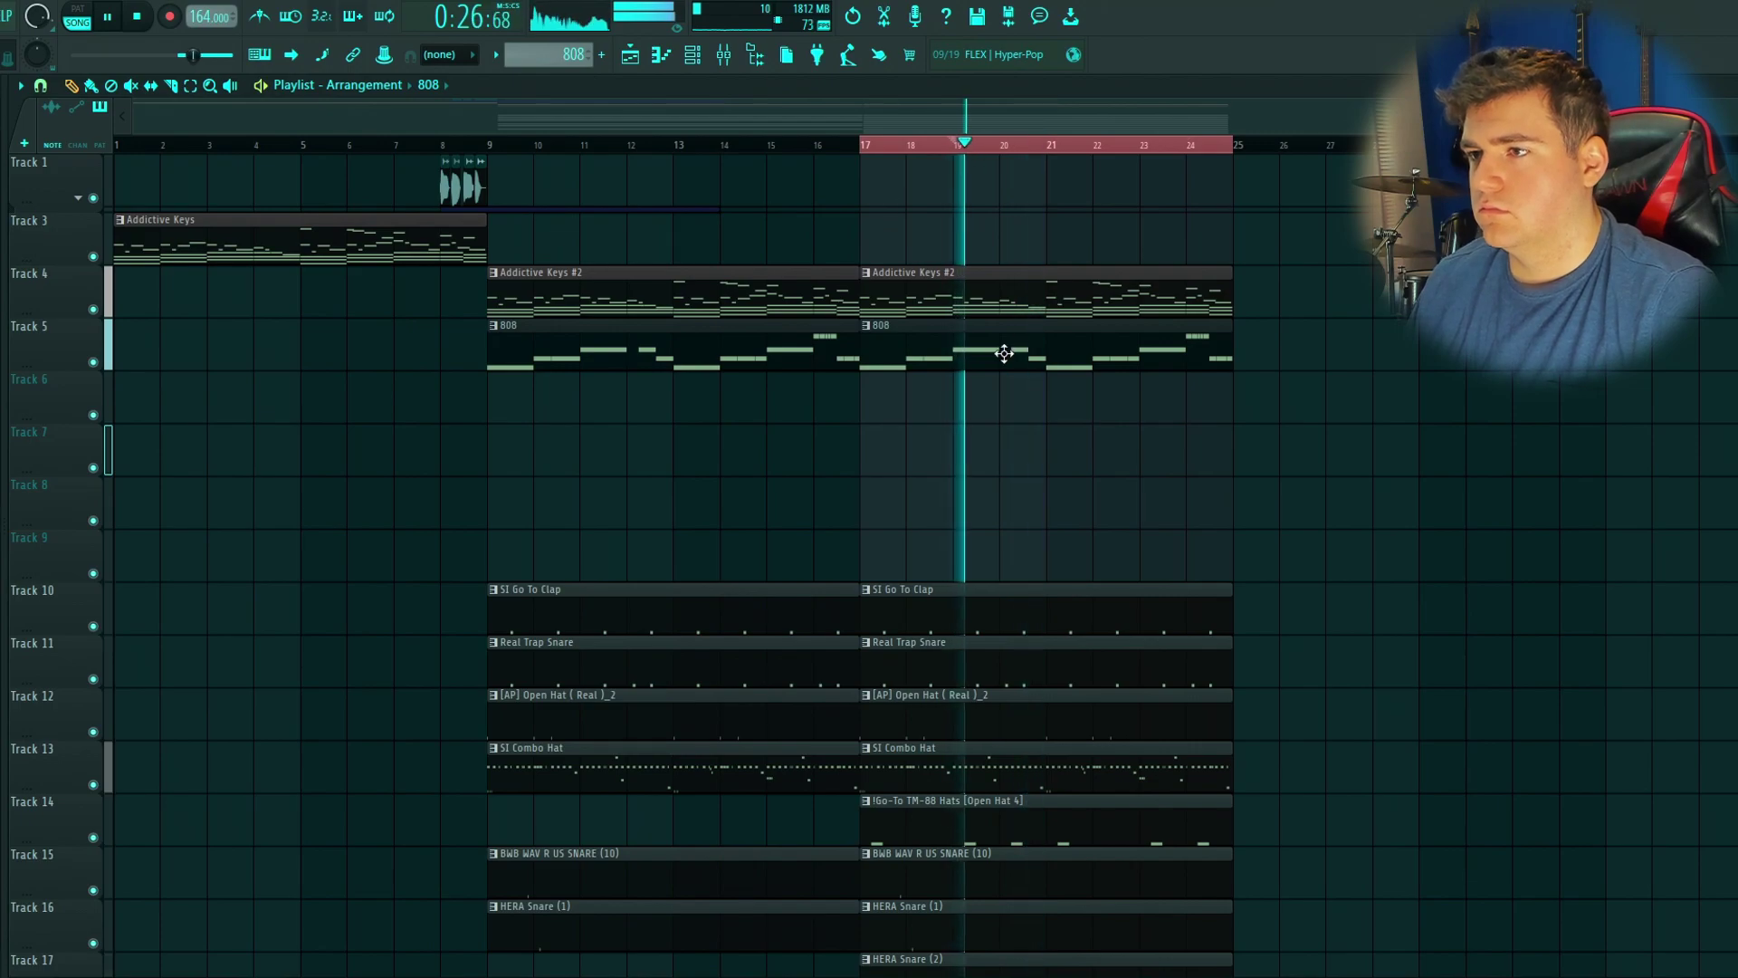
{"action": "right_click", "coordinate": [94, 362]}
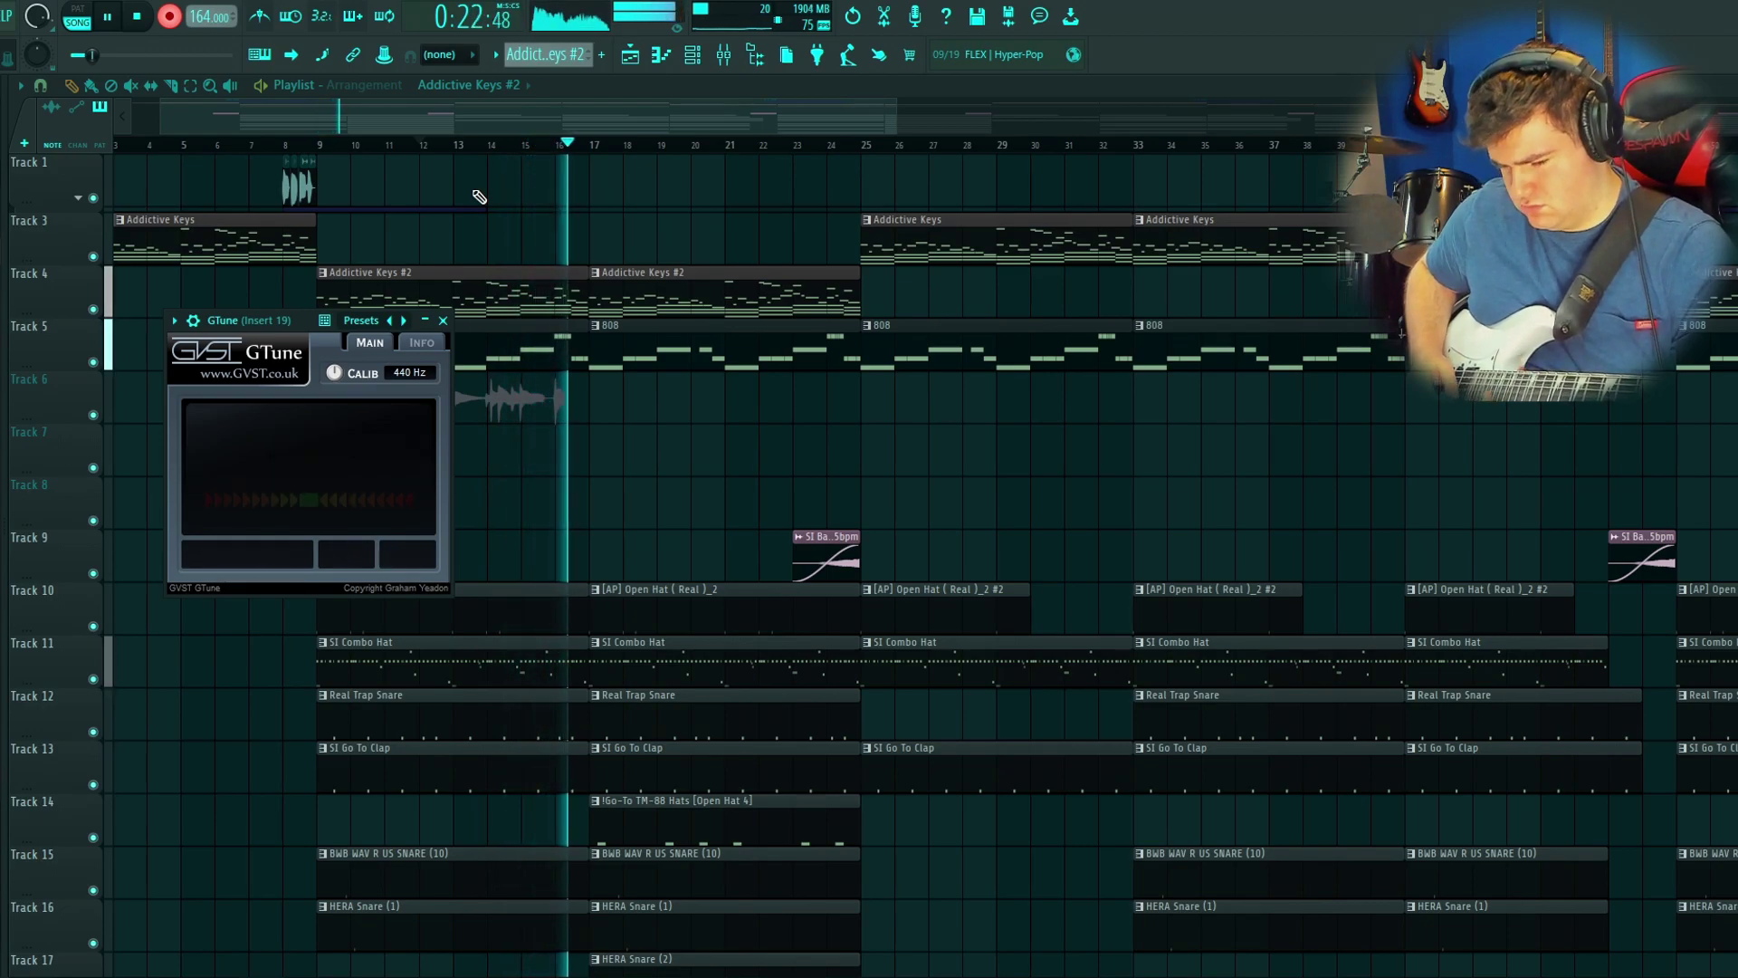
Step: Stop the guitar take on Track 6, reposition playback near bar 13 and stop the following take
{"action": "key", "text": "space"}
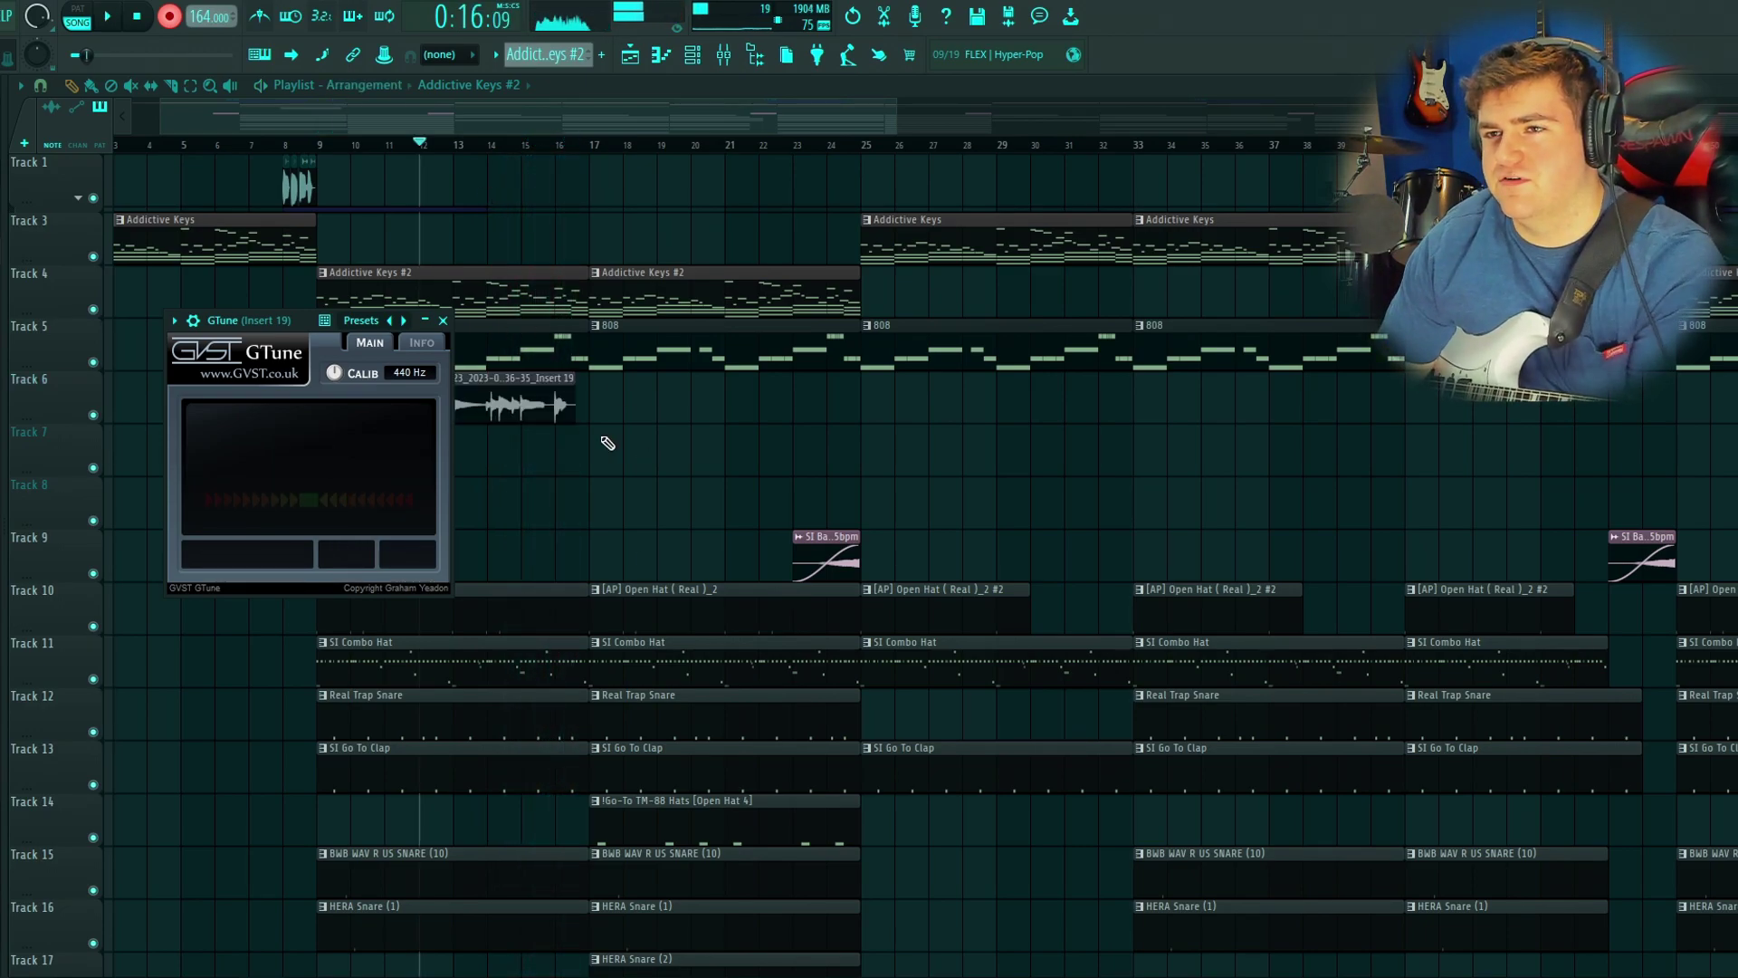
{"action": "left_click", "coordinate": [477, 150]}
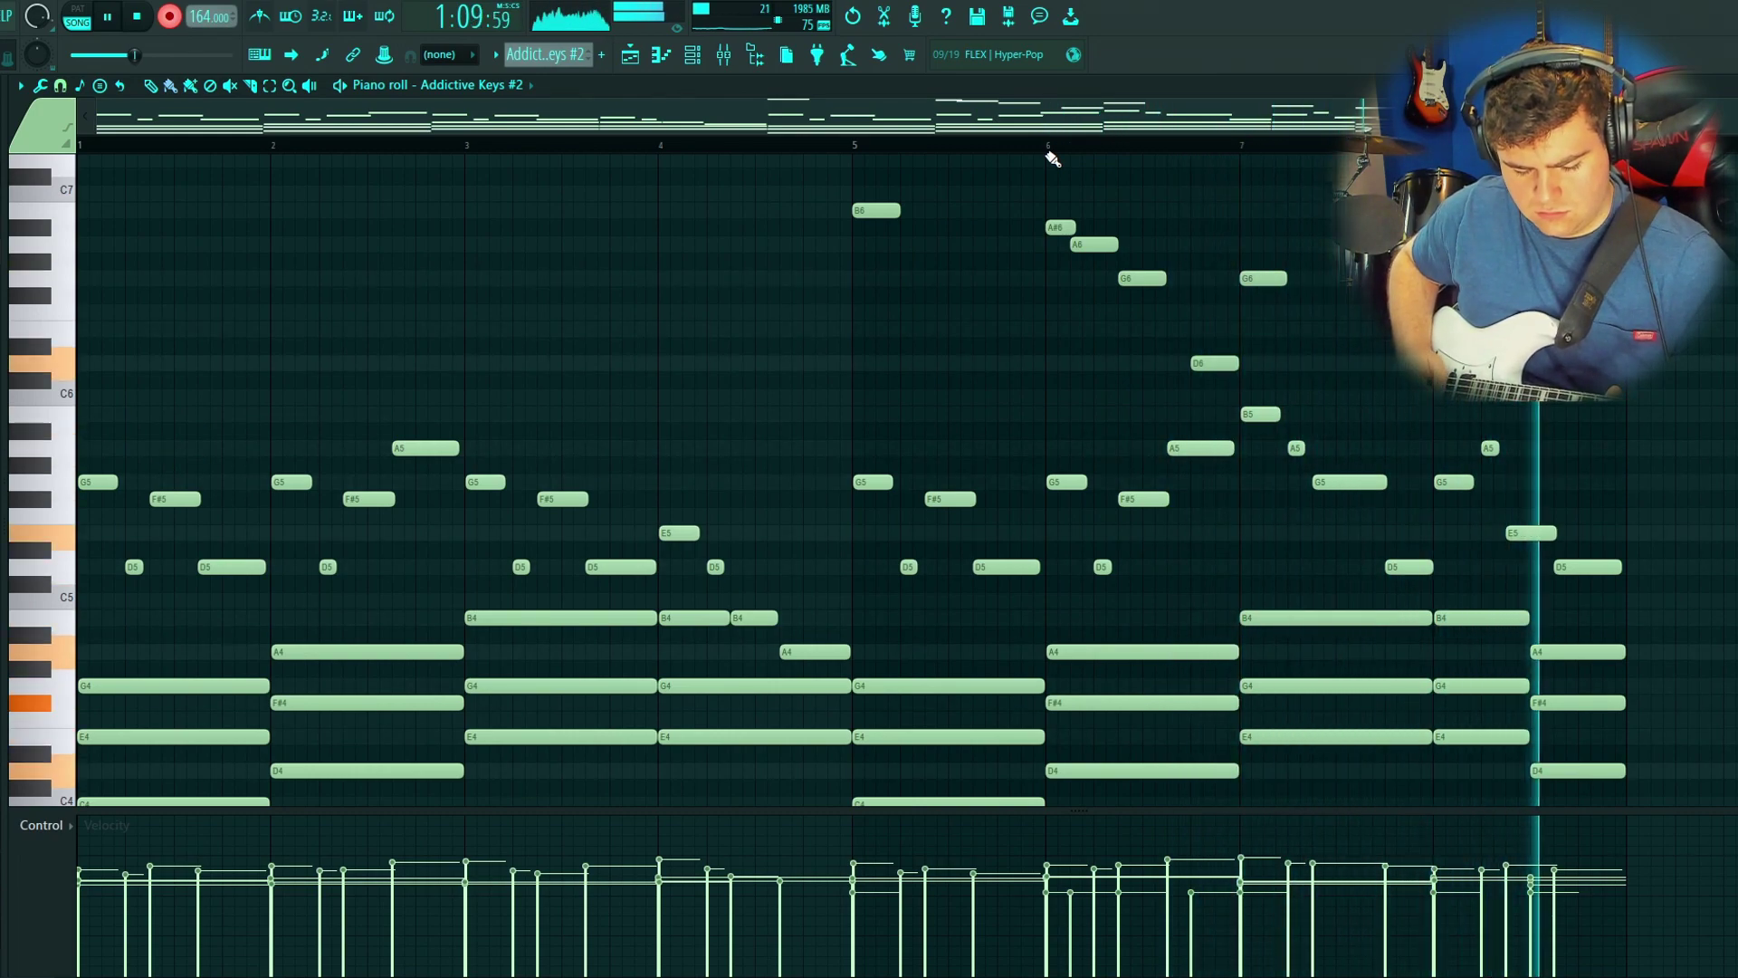
{"action": "key", "text": "space"}
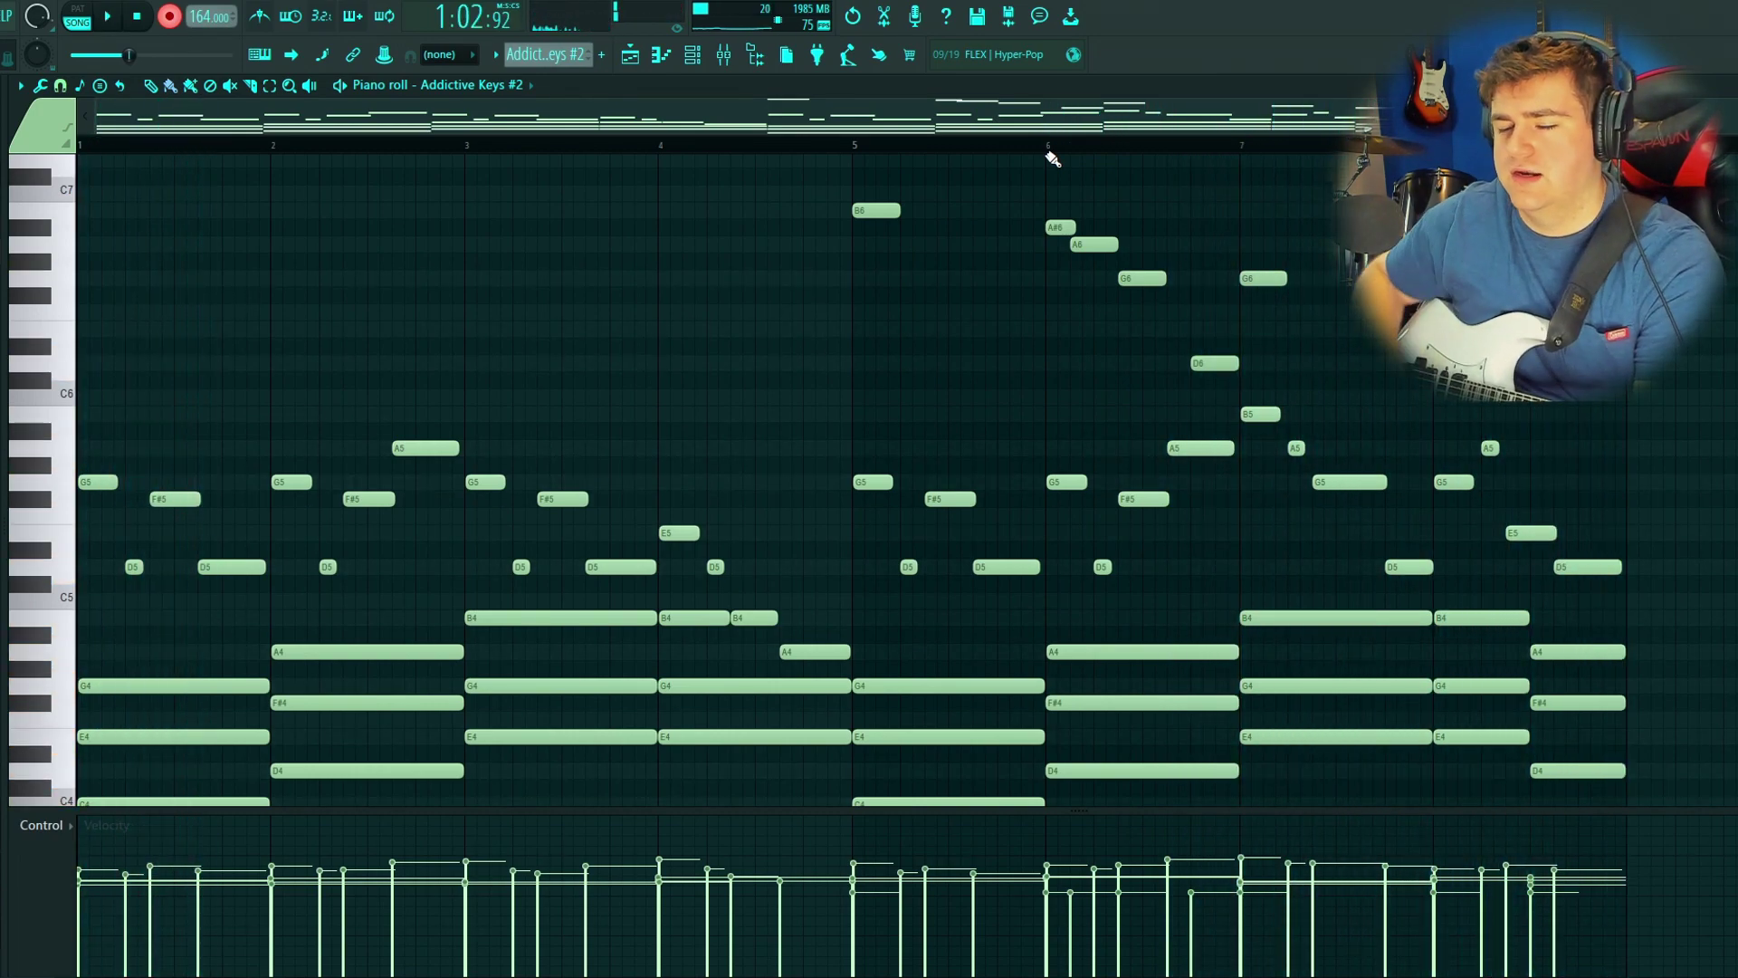